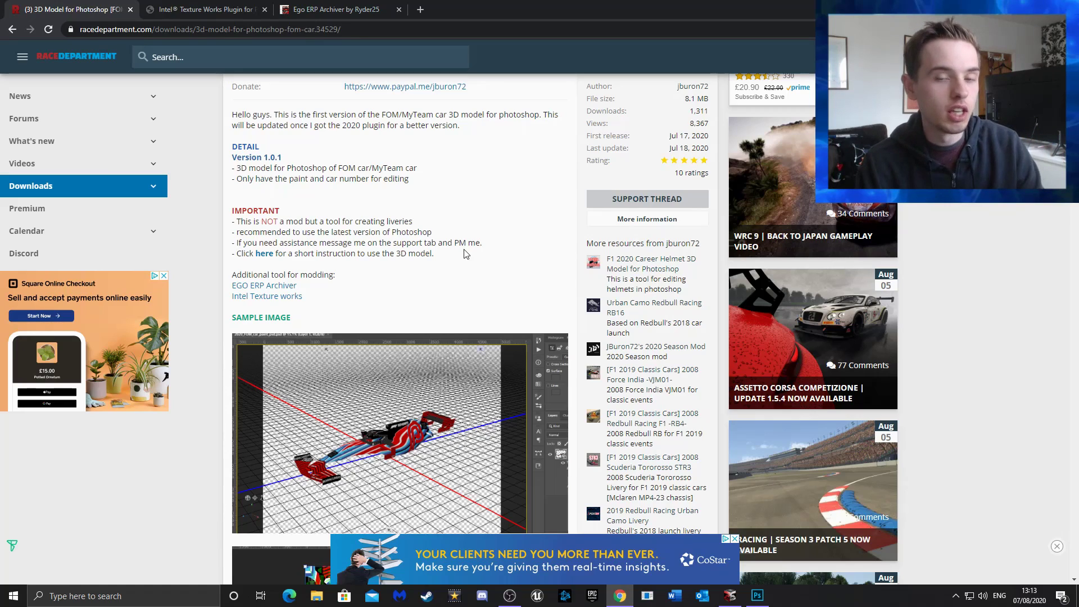
# Review the 3D Model for Photoshop [FOM car] page, including its description, additional modding tools and sample images
pyautogui.scroll(3, 465, 253)
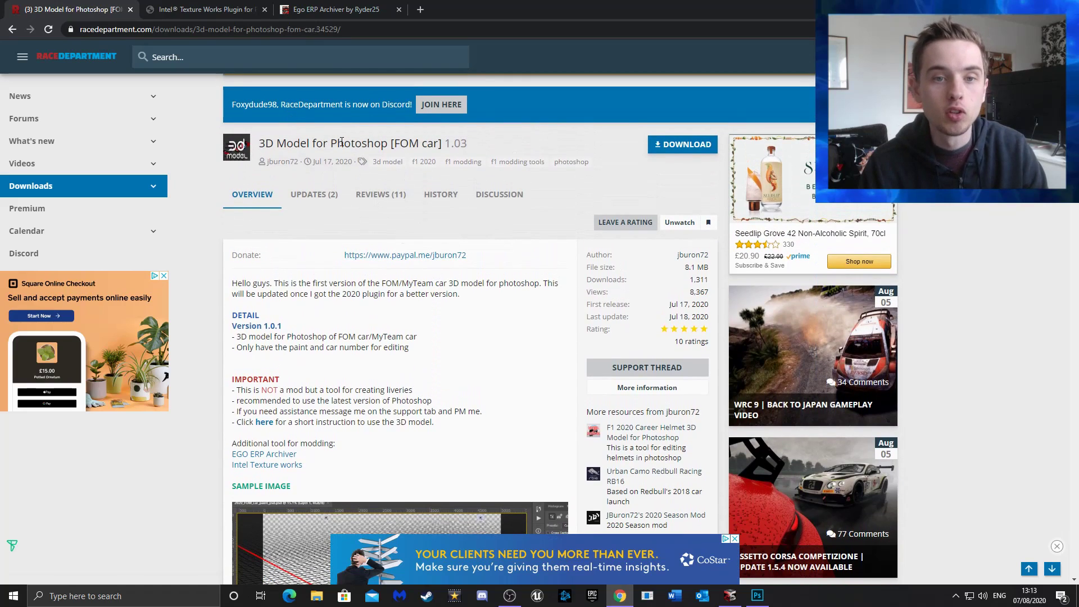
pyautogui.scroll(2, 467, 310)
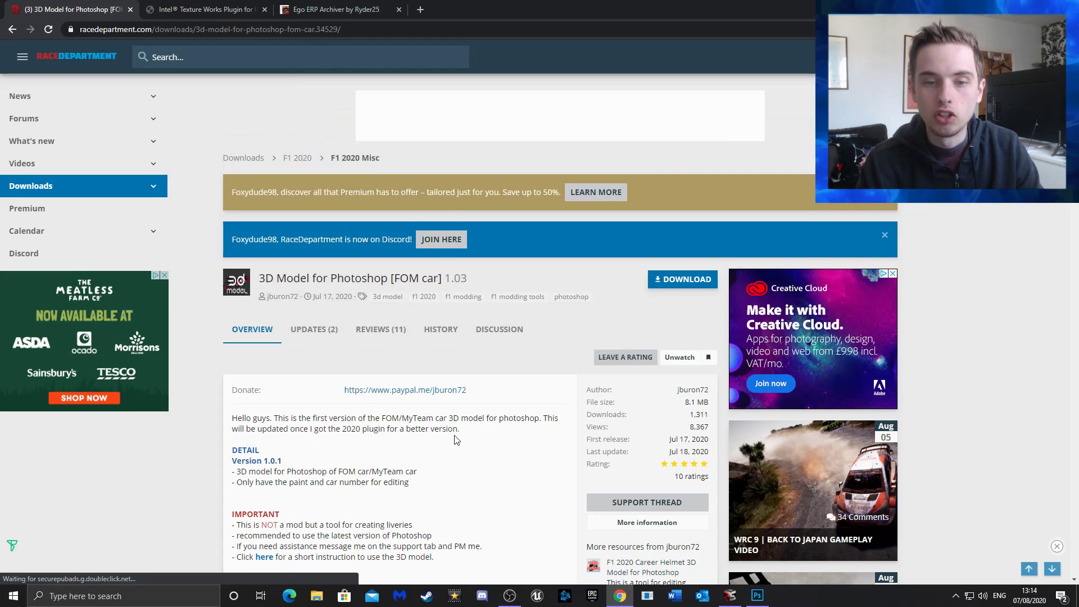
pyautogui.scroll(-5, 456, 440)
pyautogui.scroll(-1, 490, 355)
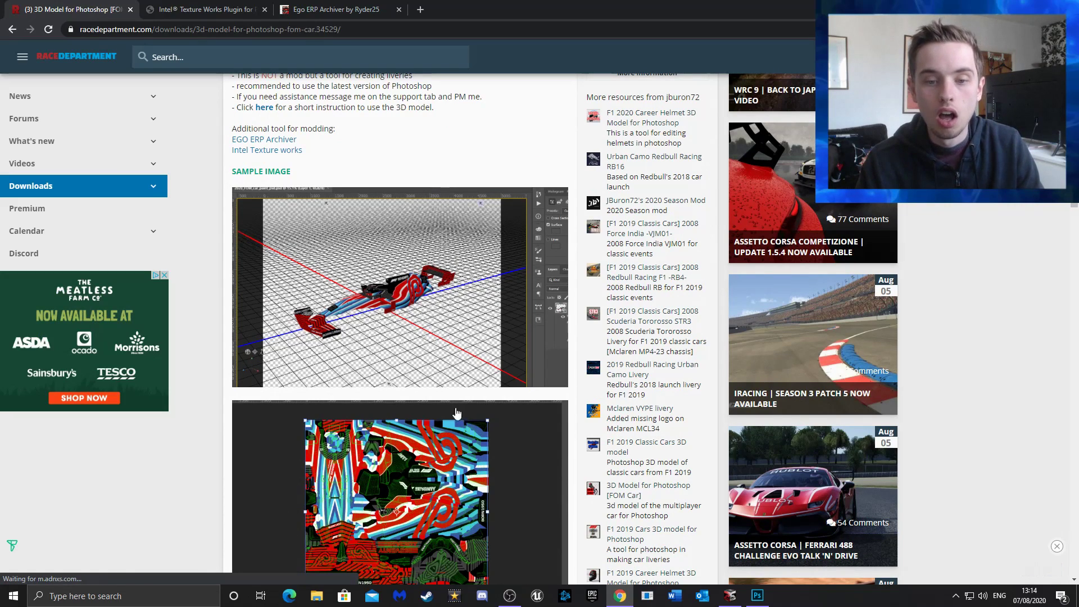
pyautogui.scroll(-2, 489, 315)
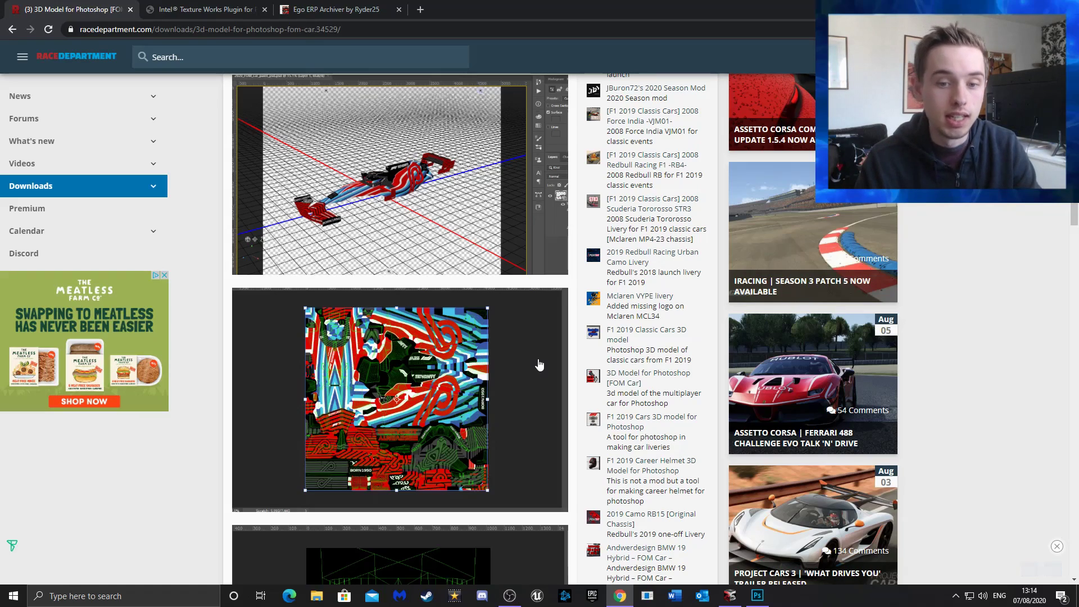
pyautogui.scroll(-4, 539, 366)
pyautogui.scroll(14, 539, 365)
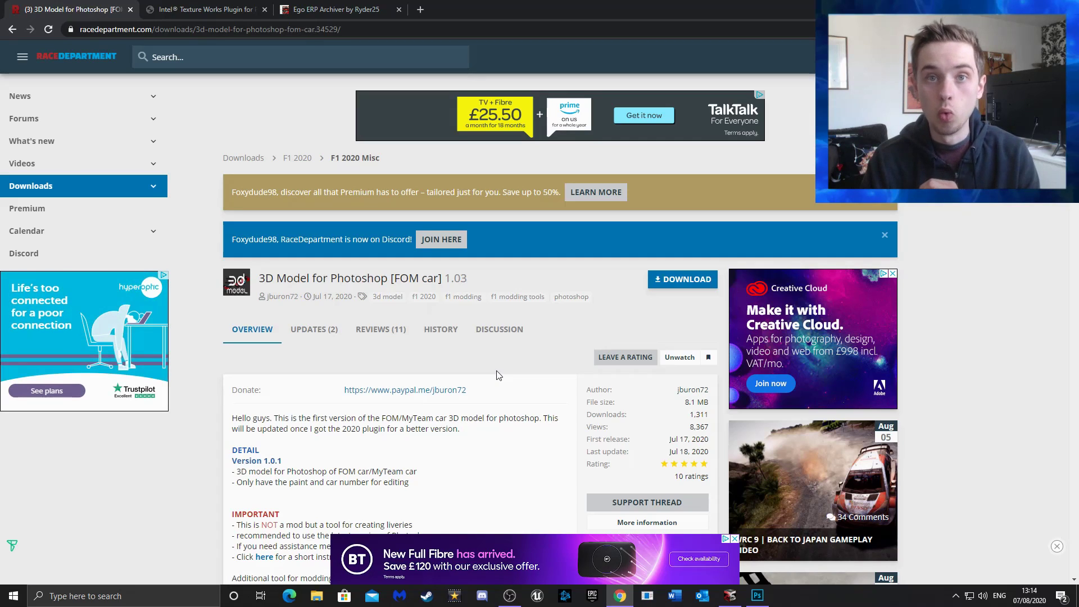
# Examine the Intel Texture Works Plugin page, highlighting the installation steps and the Intel Texture Works (*.DDS;*.DDS) save type
pyautogui.click(185, 8)
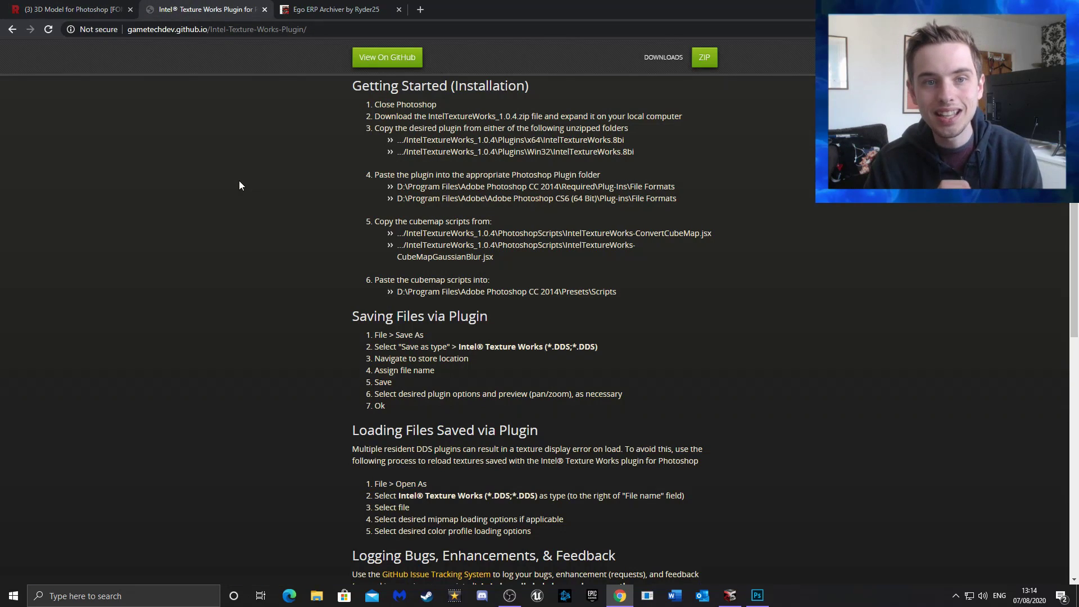
pyautogui.scroll(4, 238, 185)
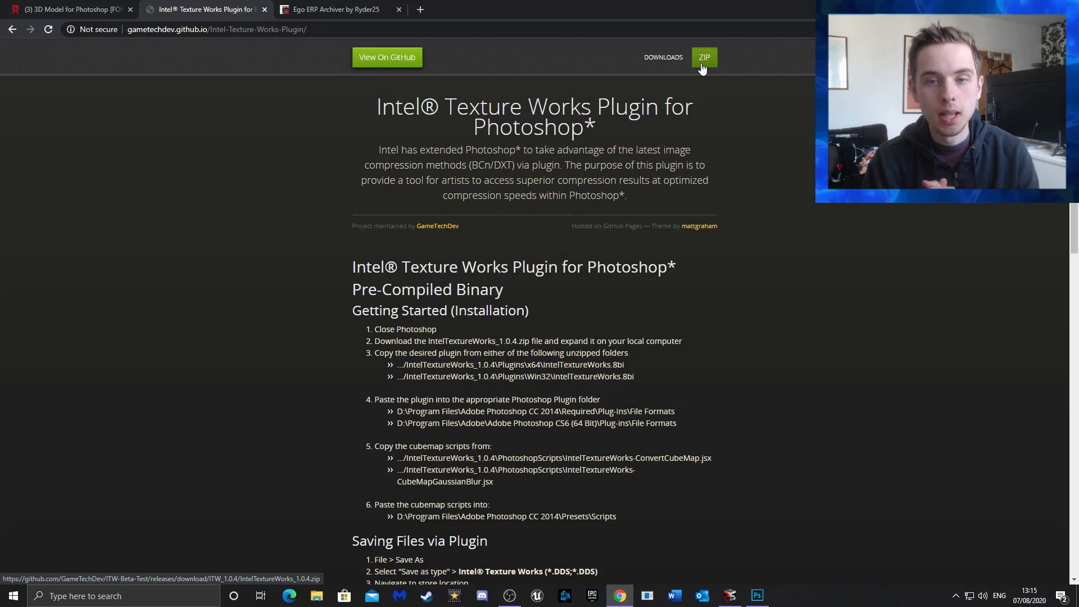
pyautogui.scroll(-2, 708, 157)
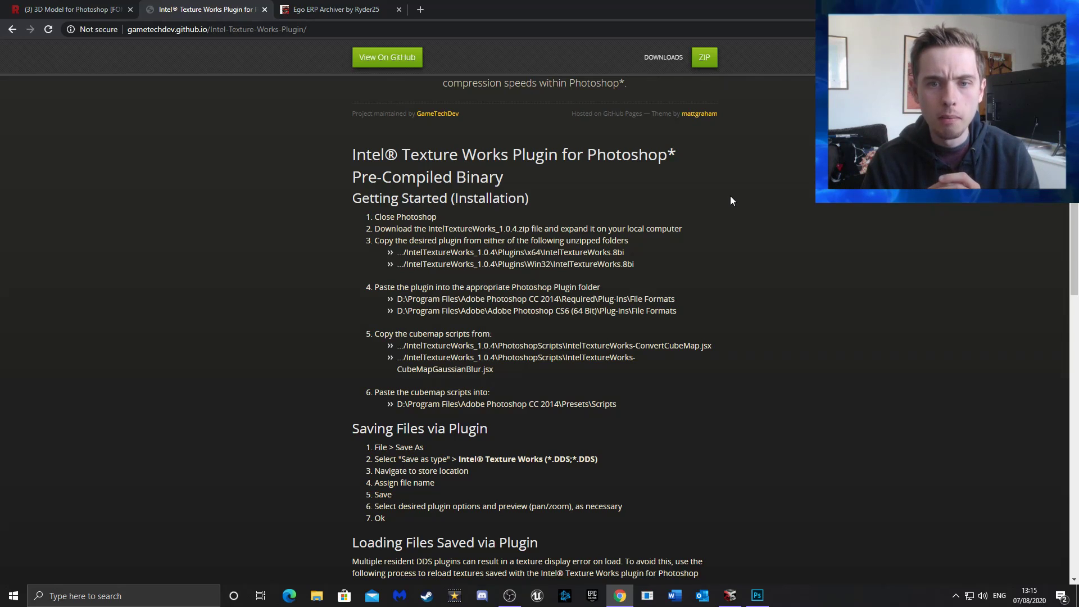
pyautogui.moveTo(619, 402); pyautogui.dragTo(355, 215)
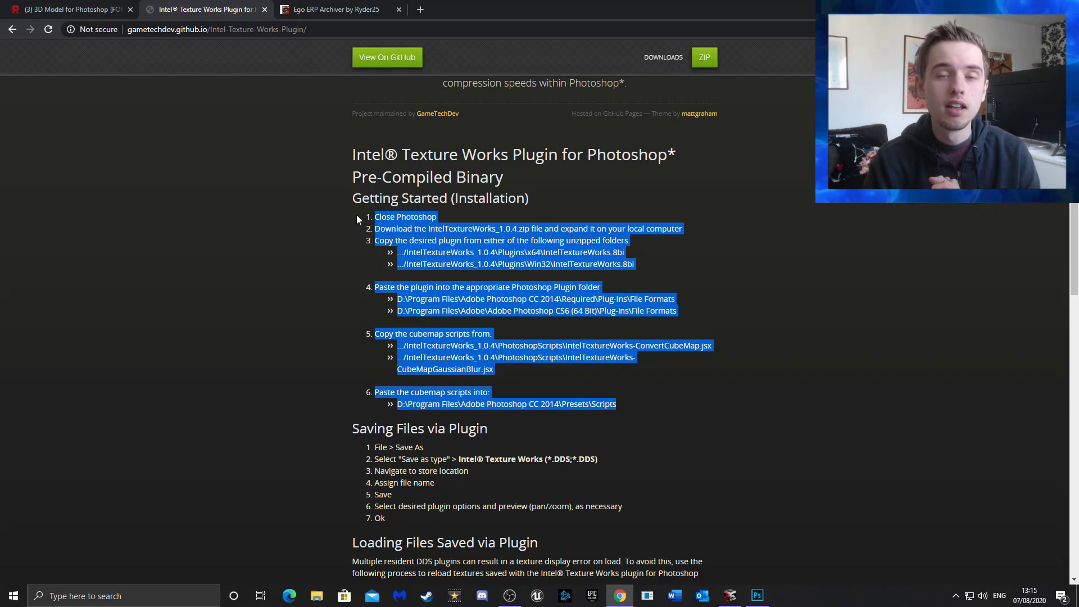
pyautogui.click(357, 214)
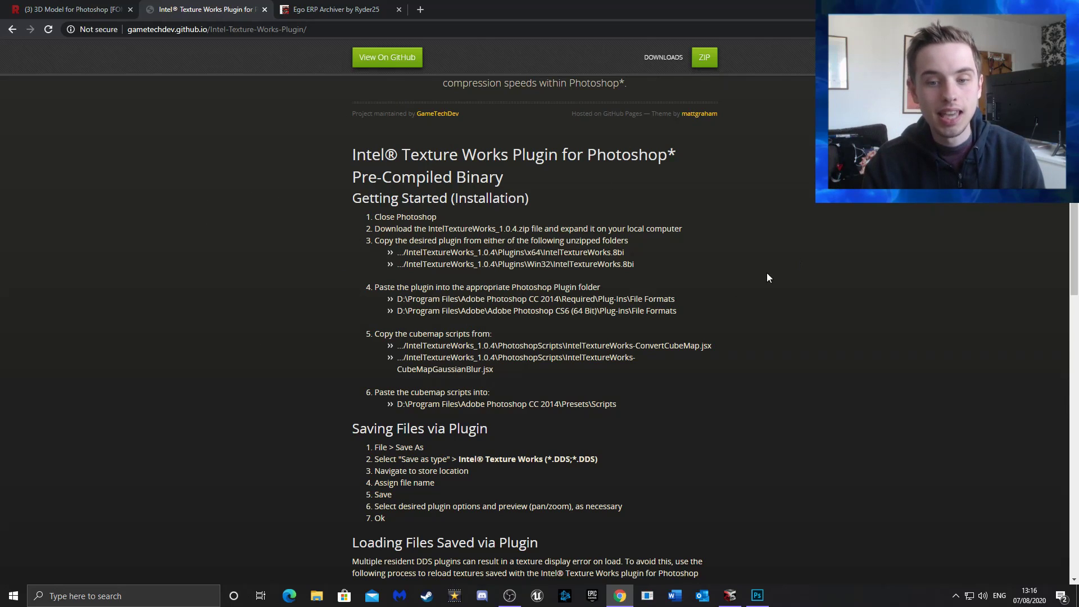
pyautogui.moveTo(606, 459); pyautogui.dragTo(459, 460)
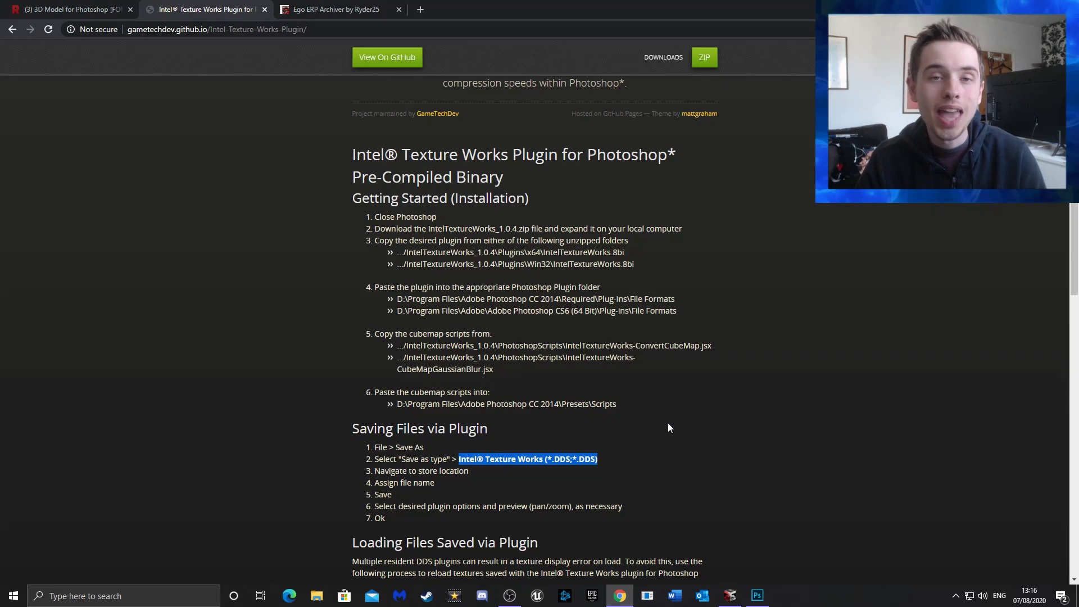
# Look through the enlarged sample screenshots on the Ego ERP Archiver page, then close the image viewer
pyautogui.click(326, 10)
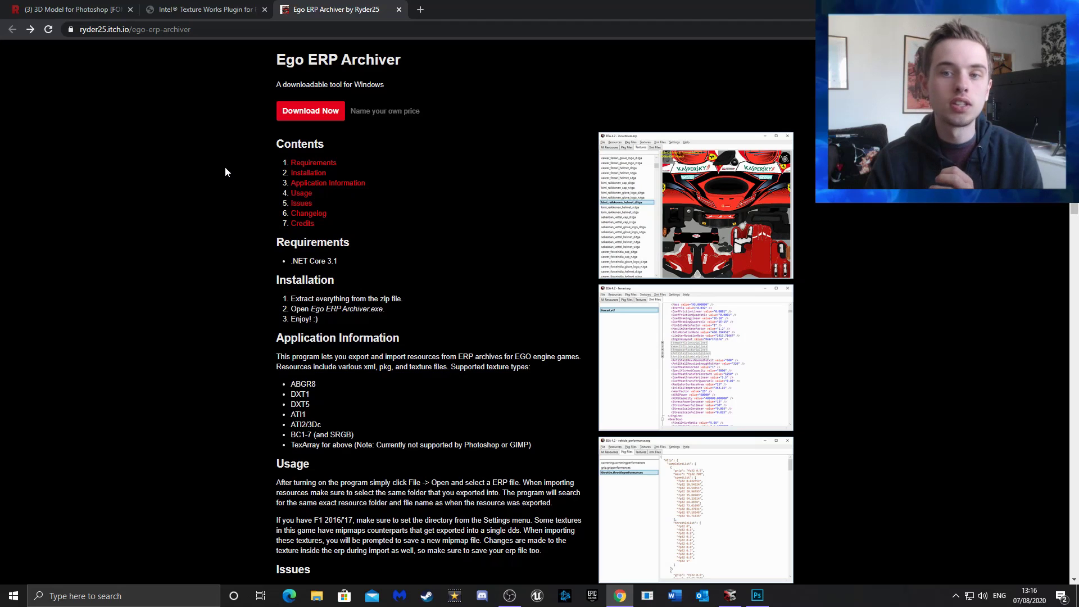
pyautogui.click(685, 220)
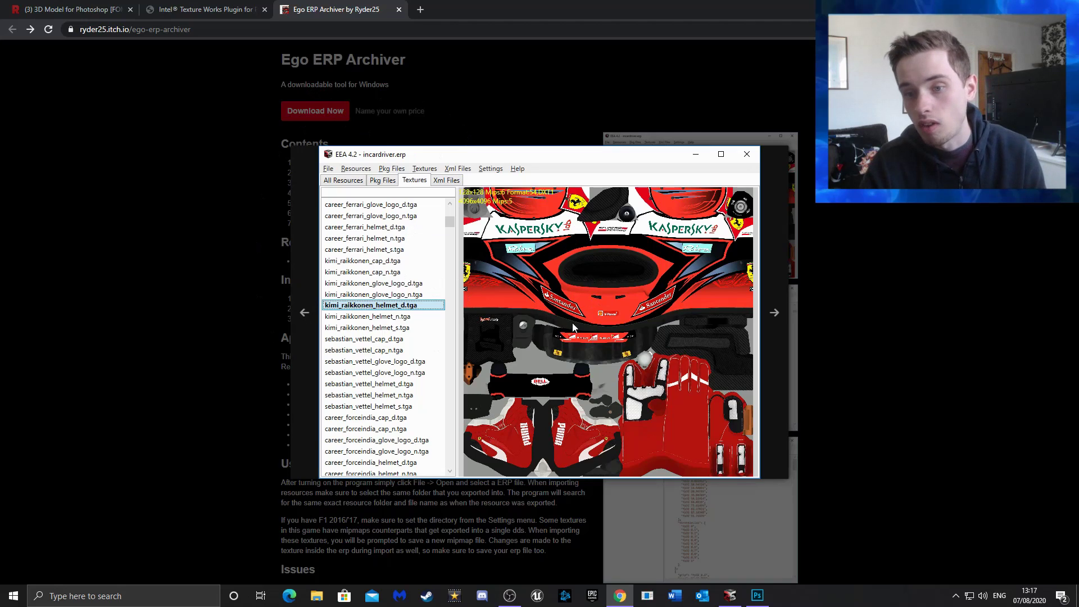
pyautogui.click(774, 313)
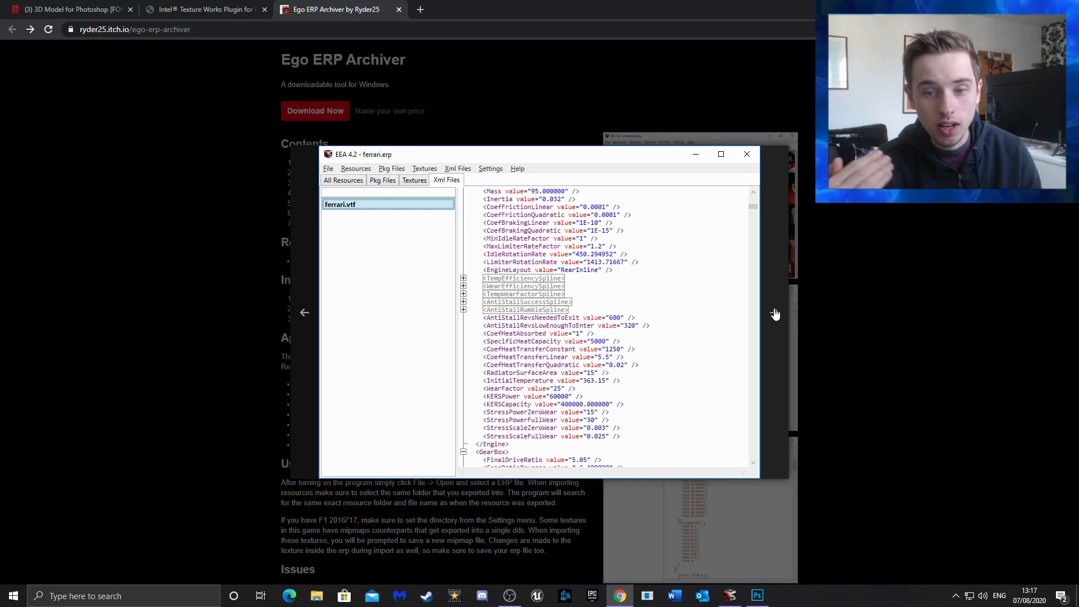
pyautogui.click(775, 314)
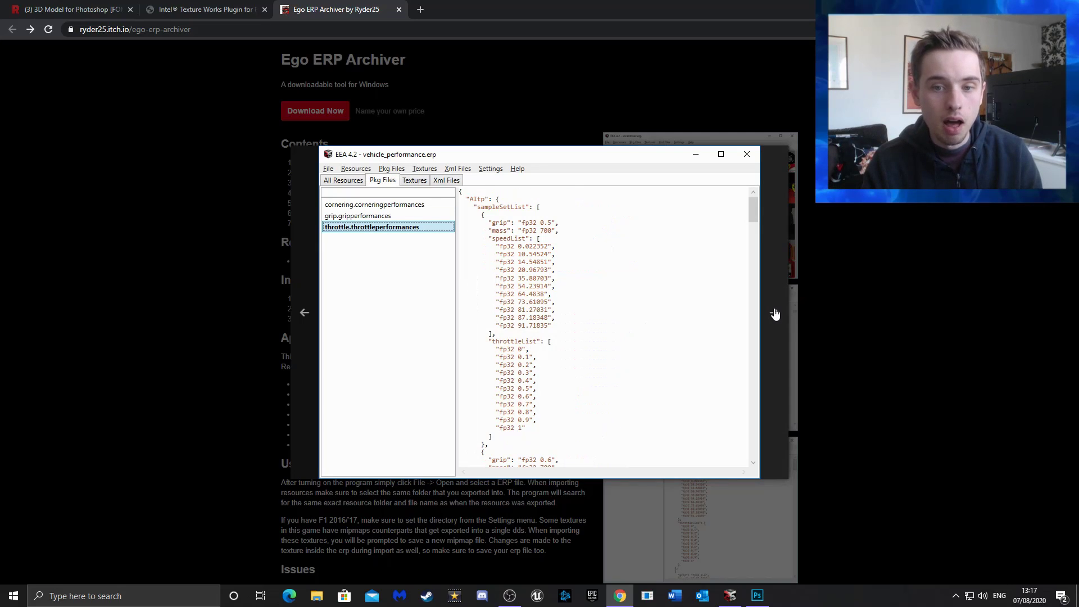
pyautogui.click(775, 313)
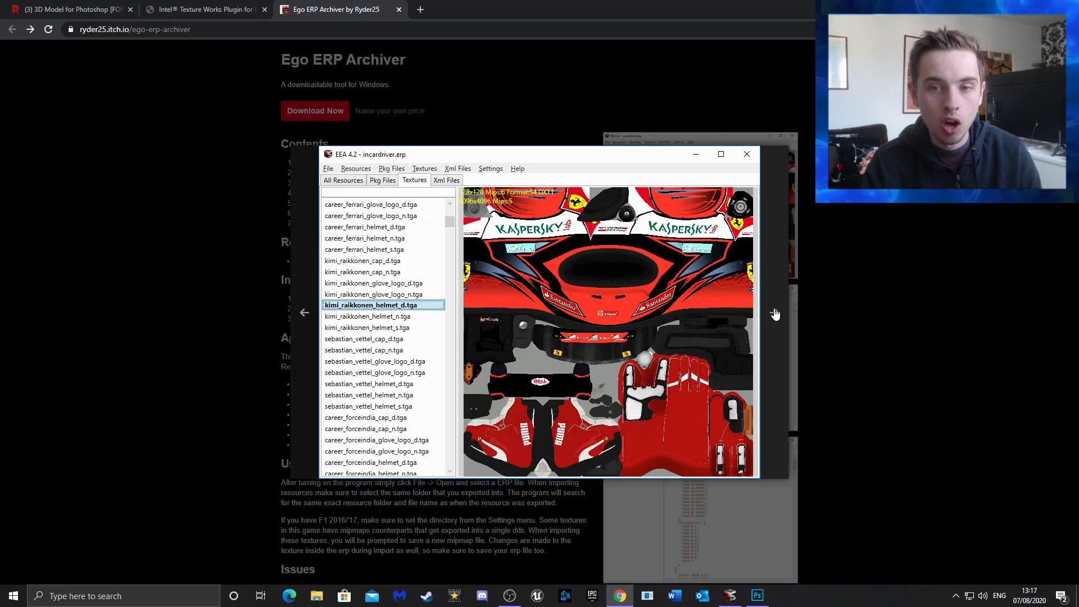
pyautogui.click(774, 314)
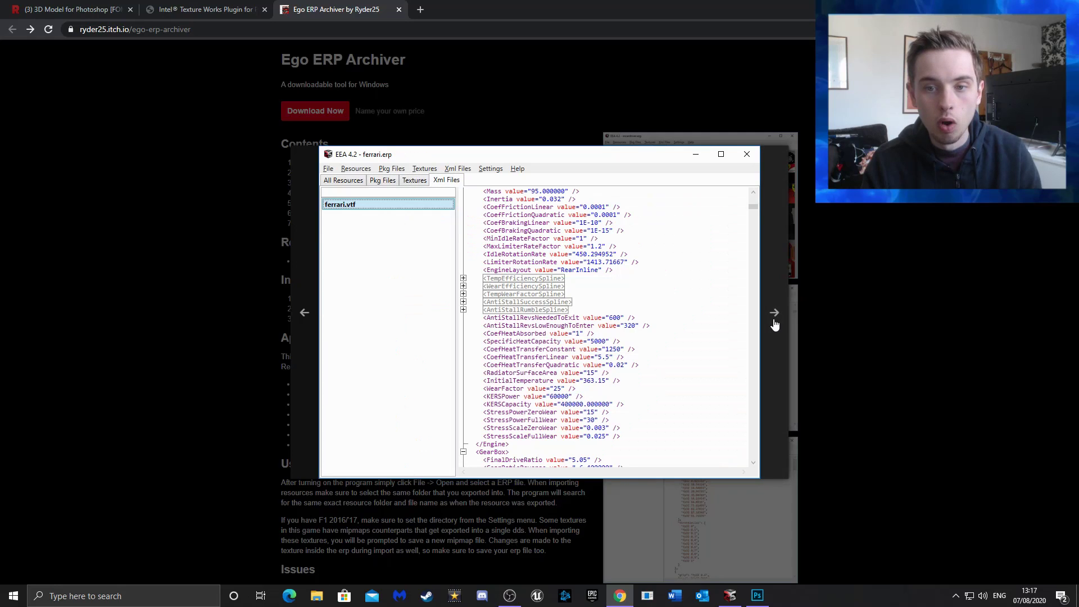
pyautogui.click(974, 277)
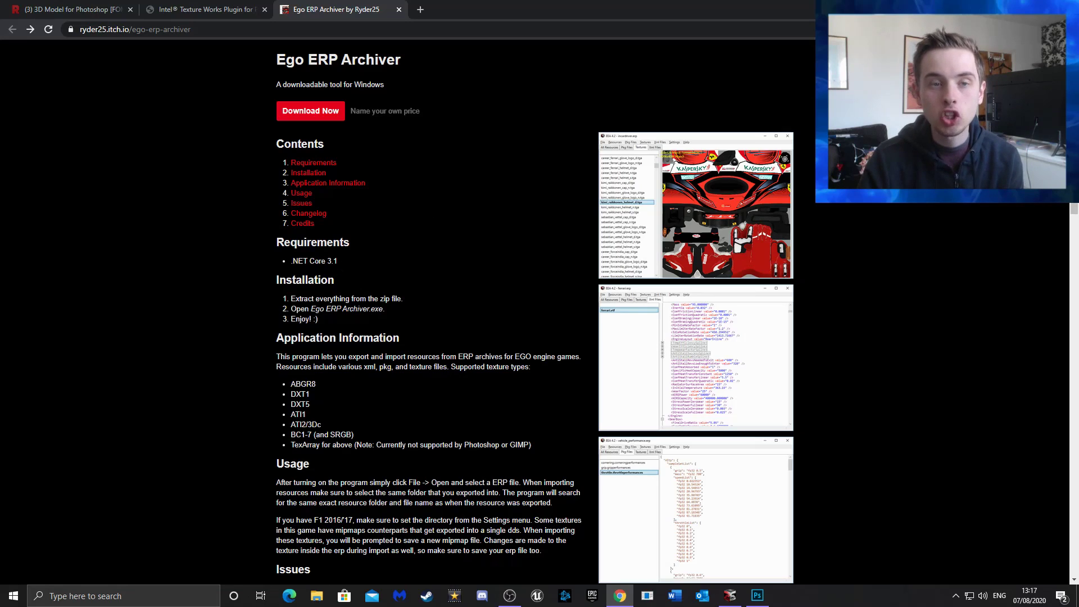
# Look up the required .NET Core 3.1 in a new browser tab and review the installers on its download page
pyautogui.moveTo(337, 261); pyautogui.dragTo(292, 265)
pyautogui.hotkey('ctrl', 'c')
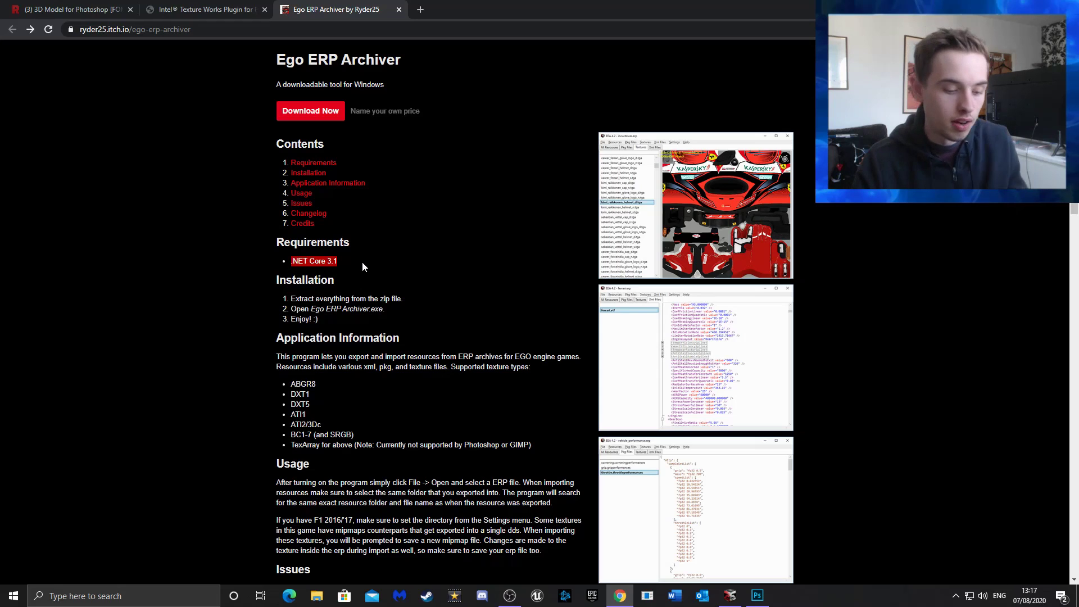
pyautogui.click(421, 9)
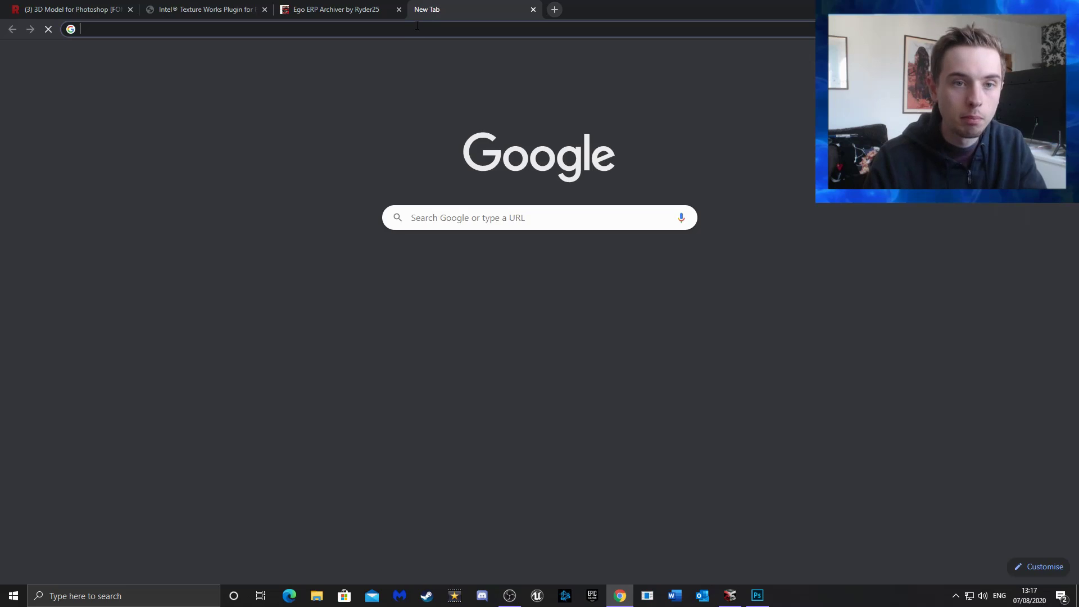
pyautogui.hotkey('ctrl', 'v')
pyautogui.press('Return')
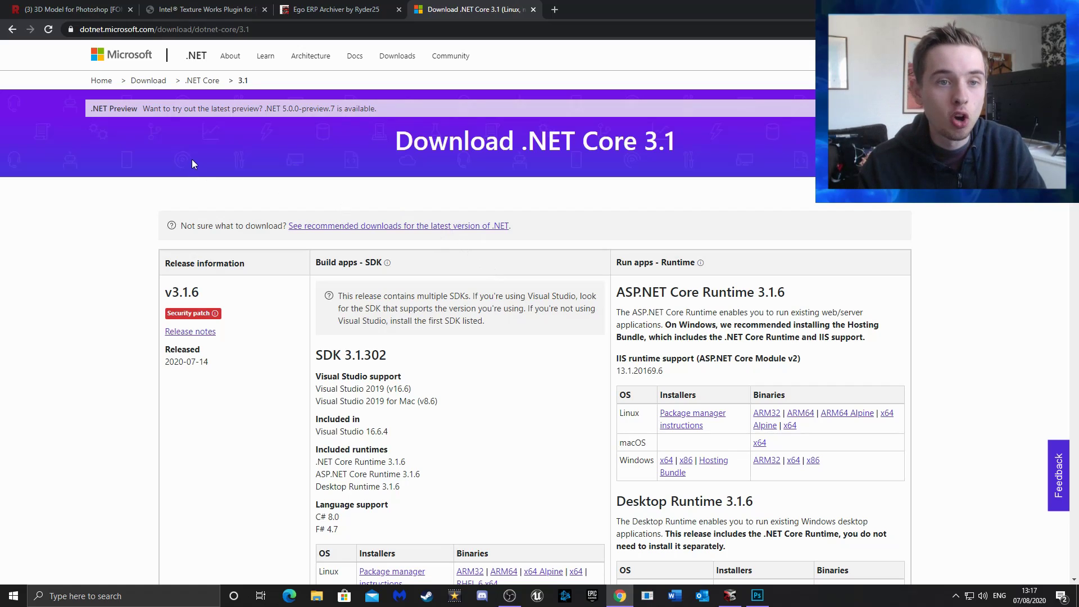
pyautogui.scroll(-6, 427, 382)
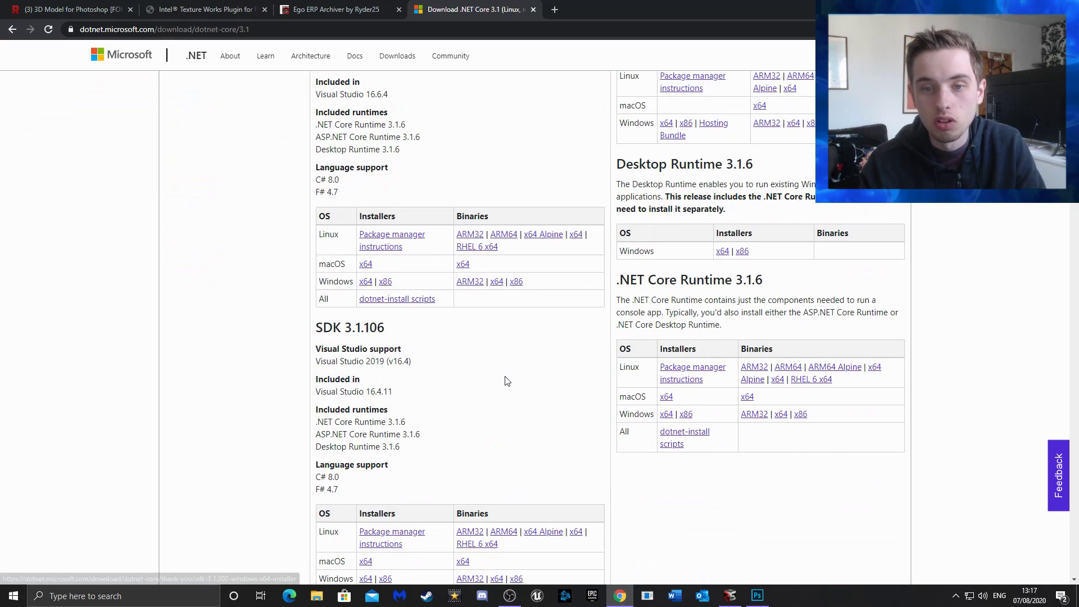
pyautogui.scroll(6, 508, 381)
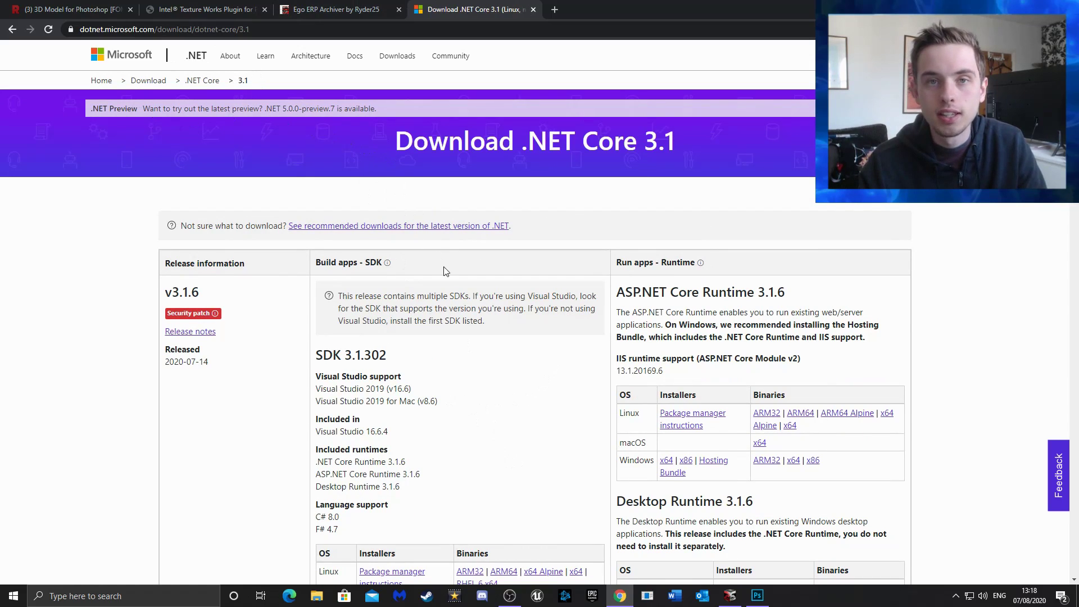
# Open the Ego ERP Archiver downloads without paying and go to the 7.1.0 version in the list
pyautogui.click(313, 7)
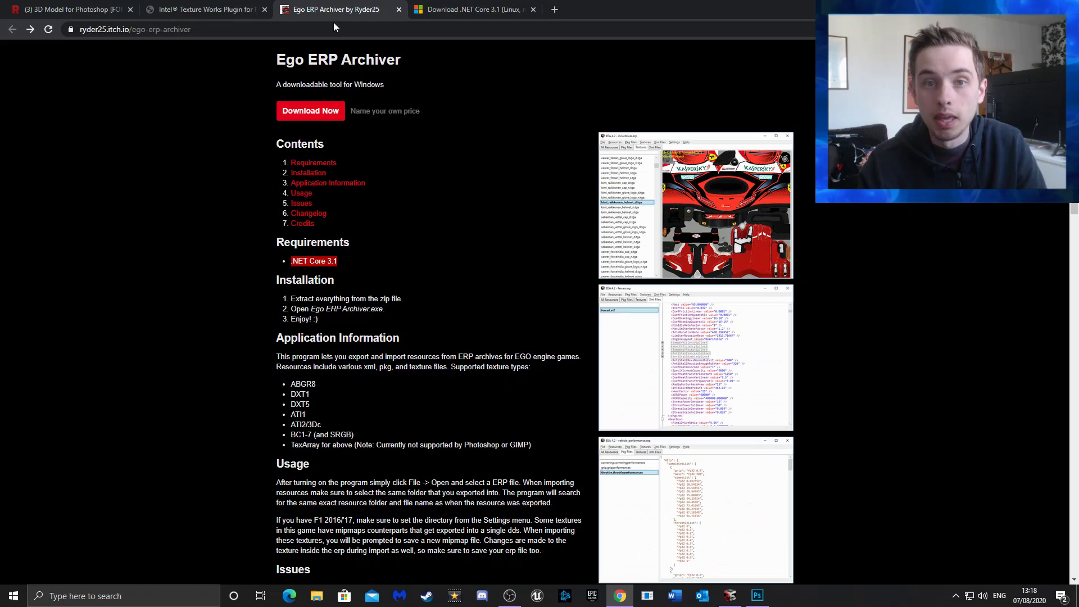
pyautogui.click(313, 111)
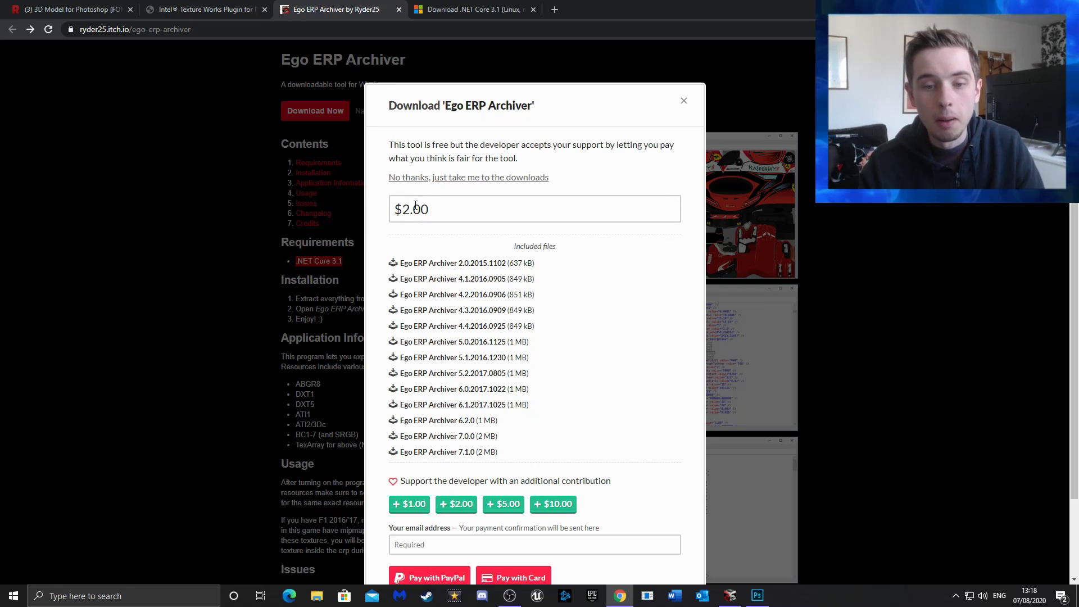
pyautogui.click(462, 179)
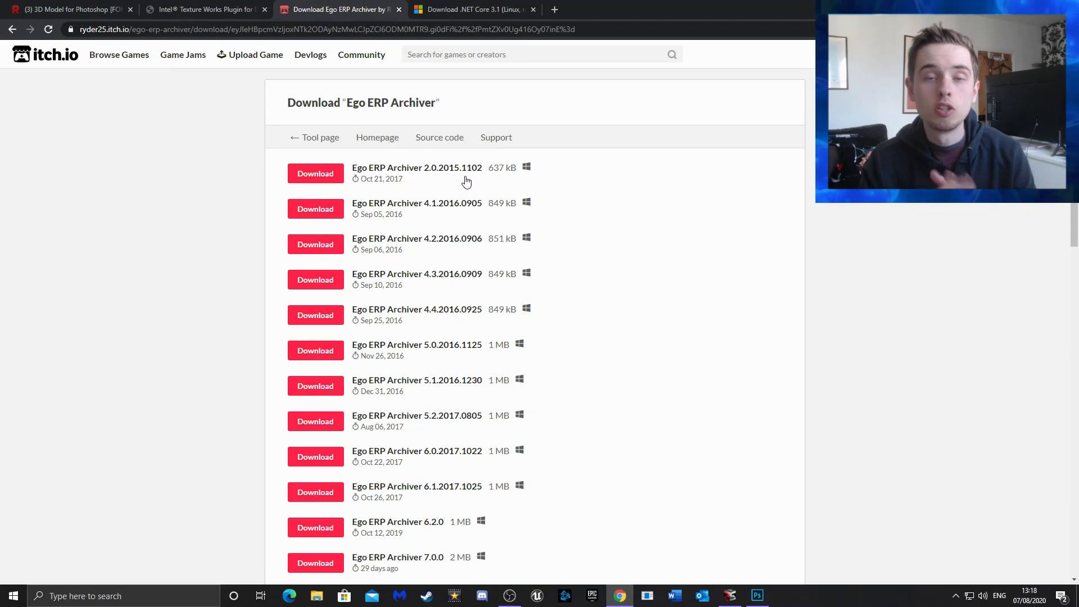
pyautogui.scroll(-3, 613, 253)
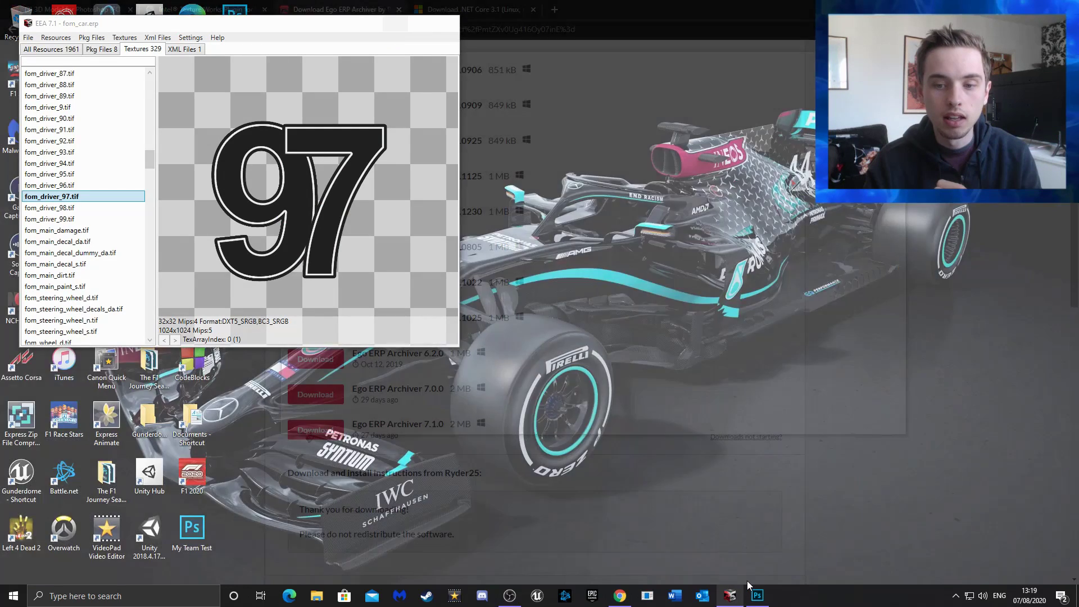
# Switch to Ego ERP Archiver, examine the driver number and livery textures in fom_car.erp, and return to the browser's download page
pyautogui.click(747, 581)
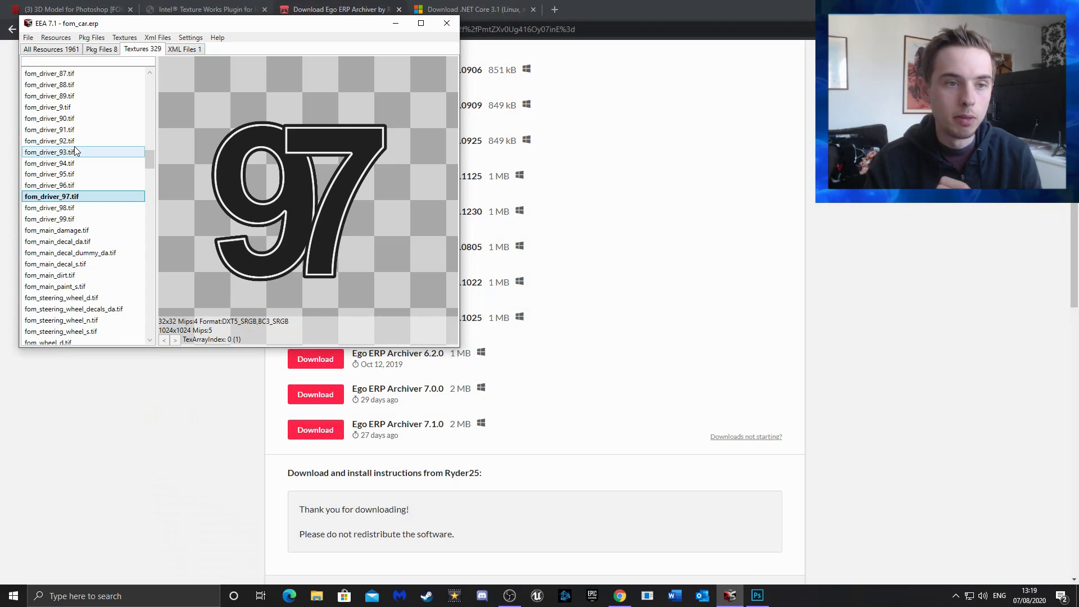
pyautogui.scroll(13, 93, 233)
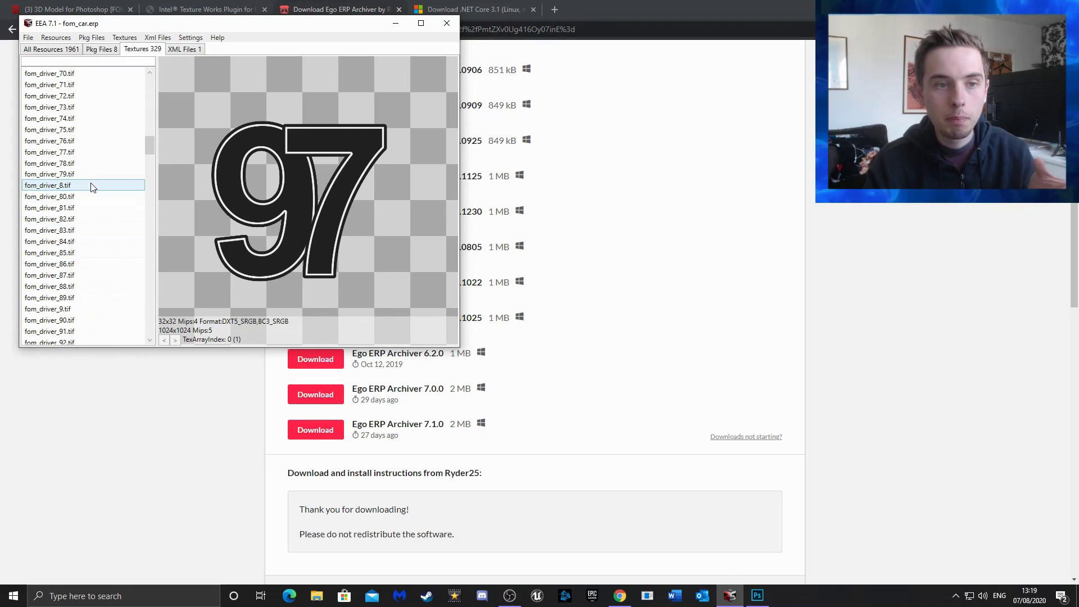
pyautogui.scroll(17, 95, 175)
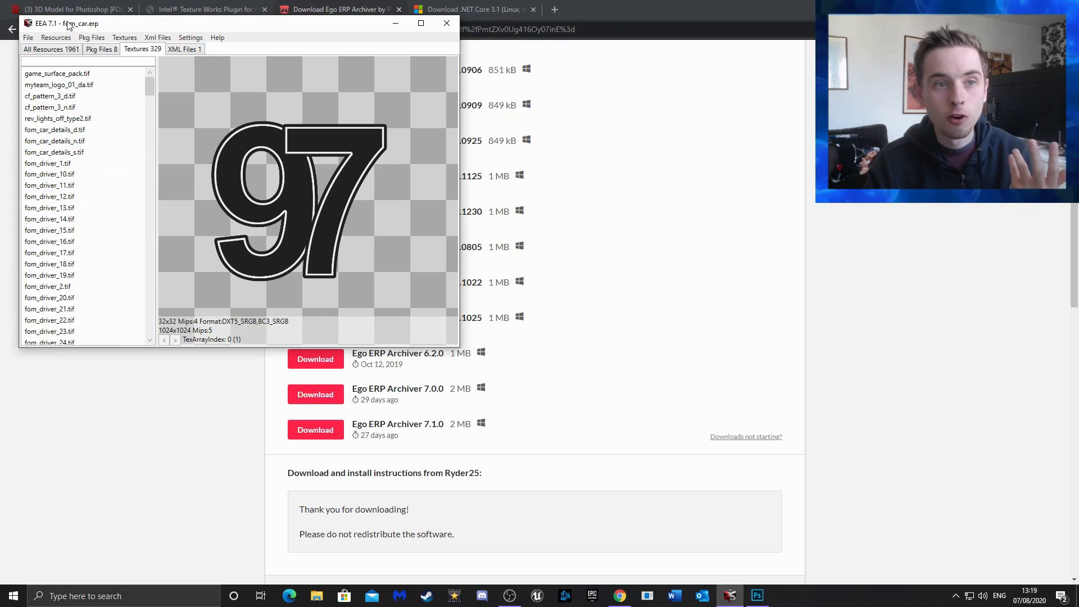
pyautogui.scroll(-20, 98, 149)
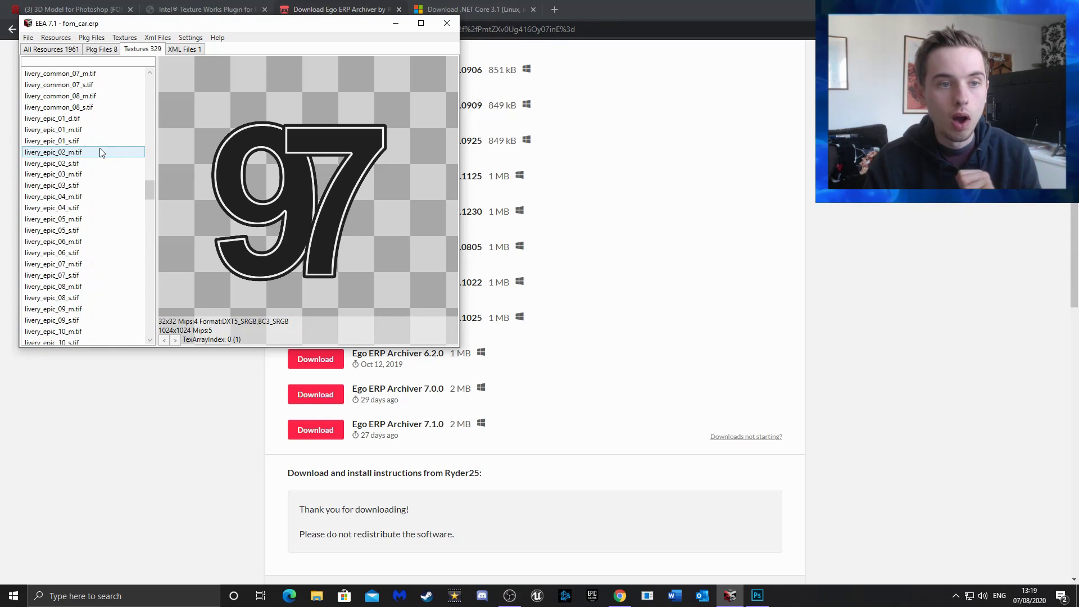
pyautogui.scroll(-20, 103, 152)
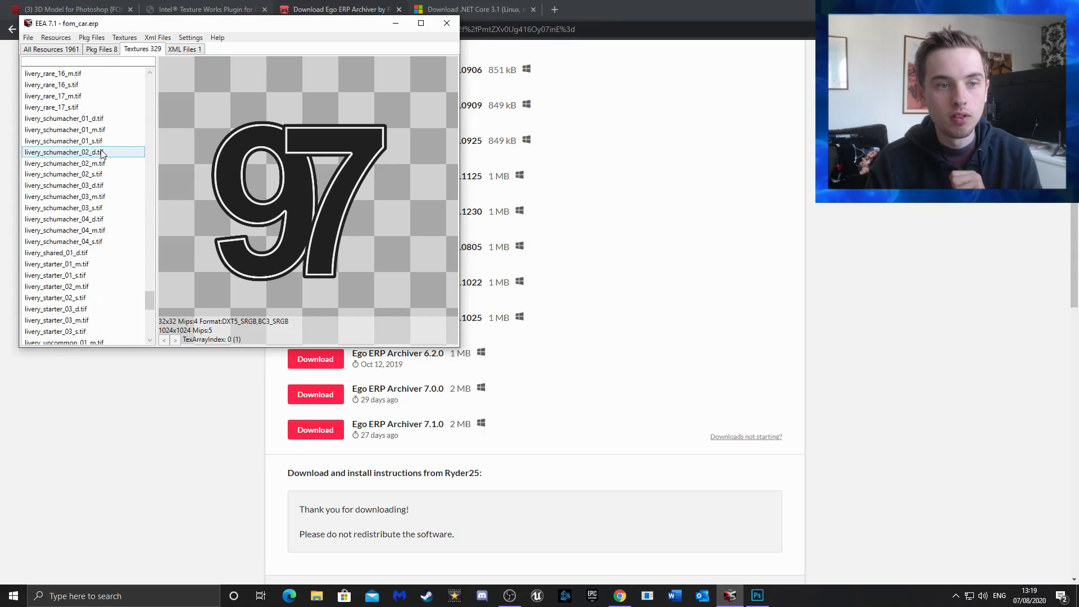
pyautogui.scroll(20, 103, 155)
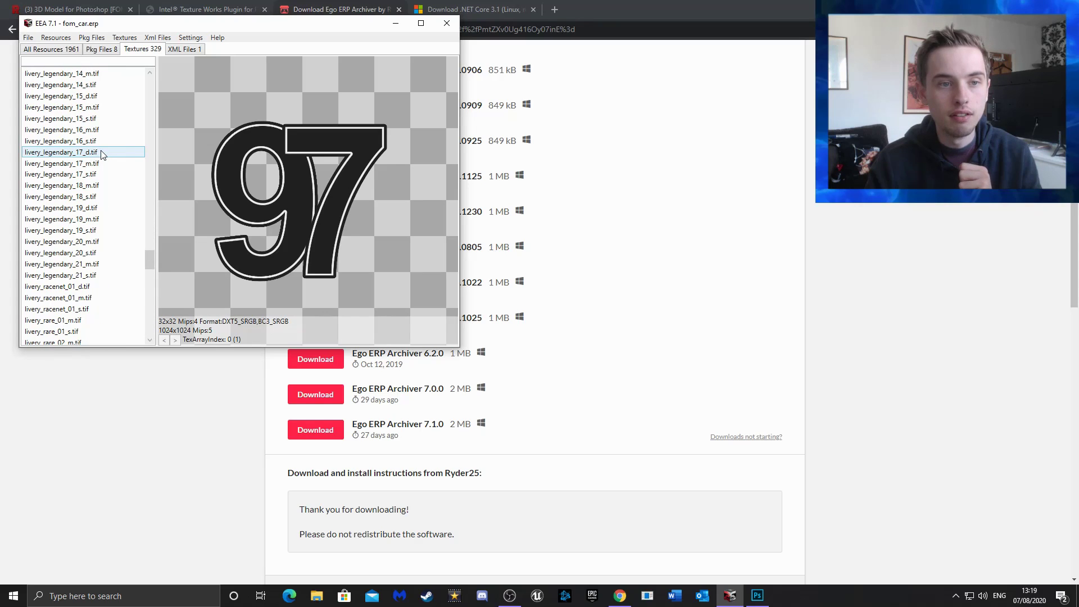
pyautogui.scroll(20, 103, 157)
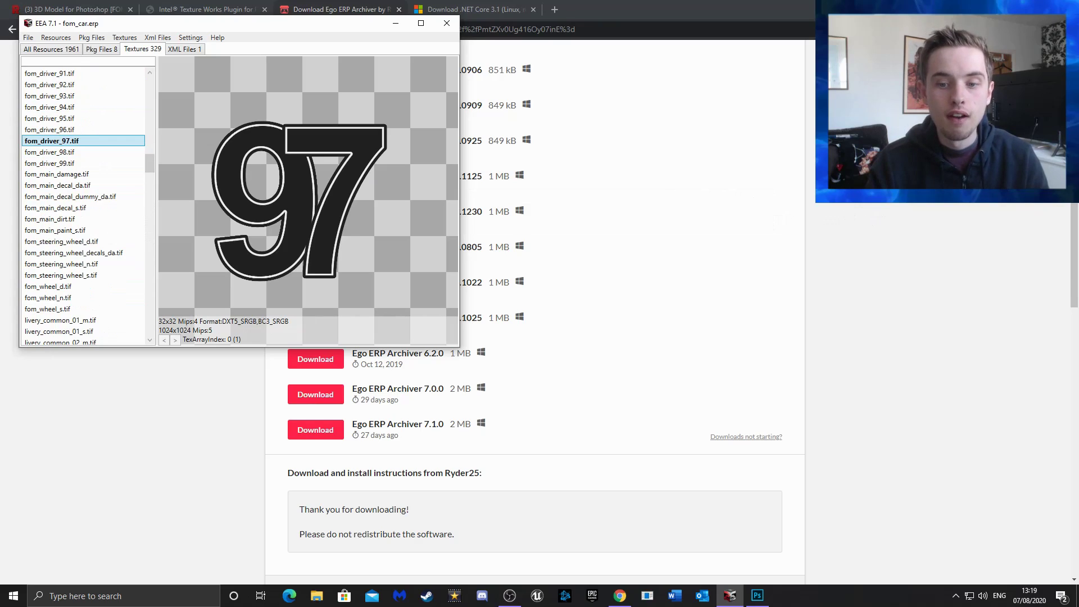
pyautogui.click(874, 423)
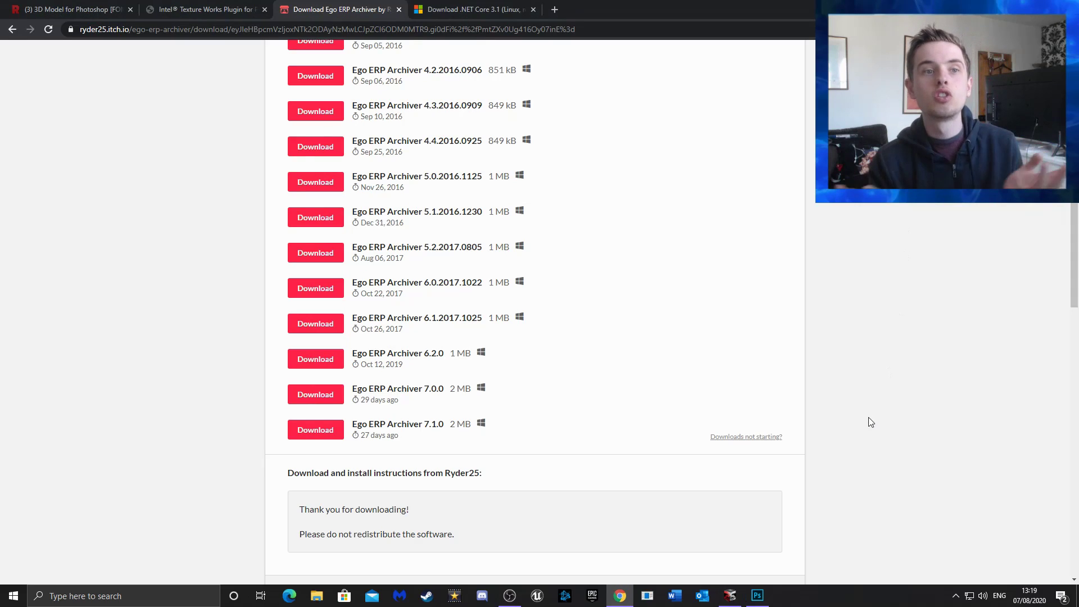
# Switch to Photoshop and open 2020_FOM_car_paint_psd_103 from its New folder inside The F1 Journey Season 6 in Documents
pyautogui.click(757, 595)
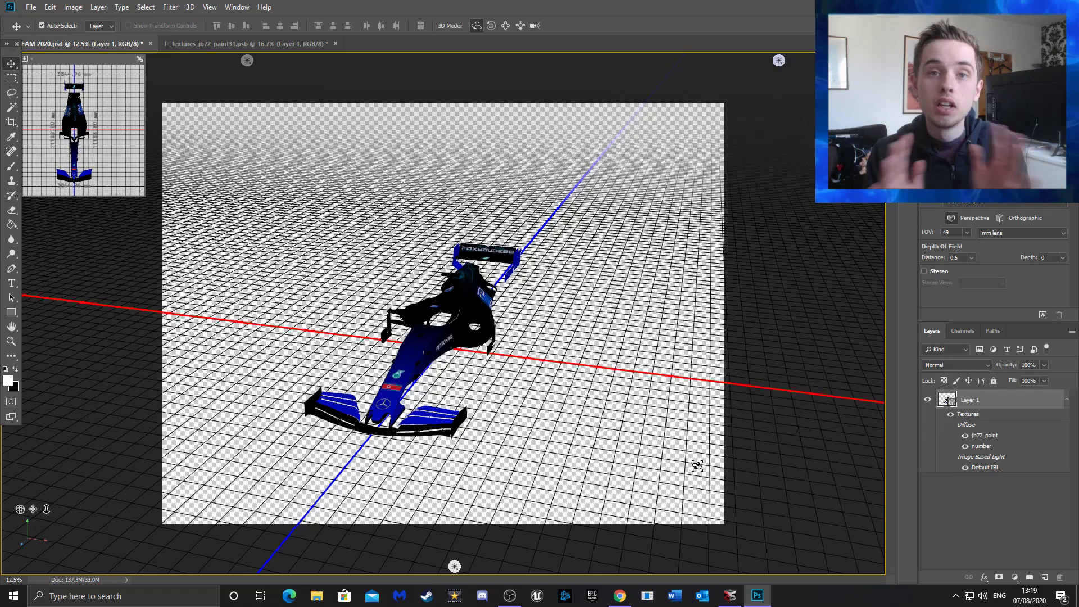
pyautogui.click(31, 7)
pyautogui.click(50, 30)
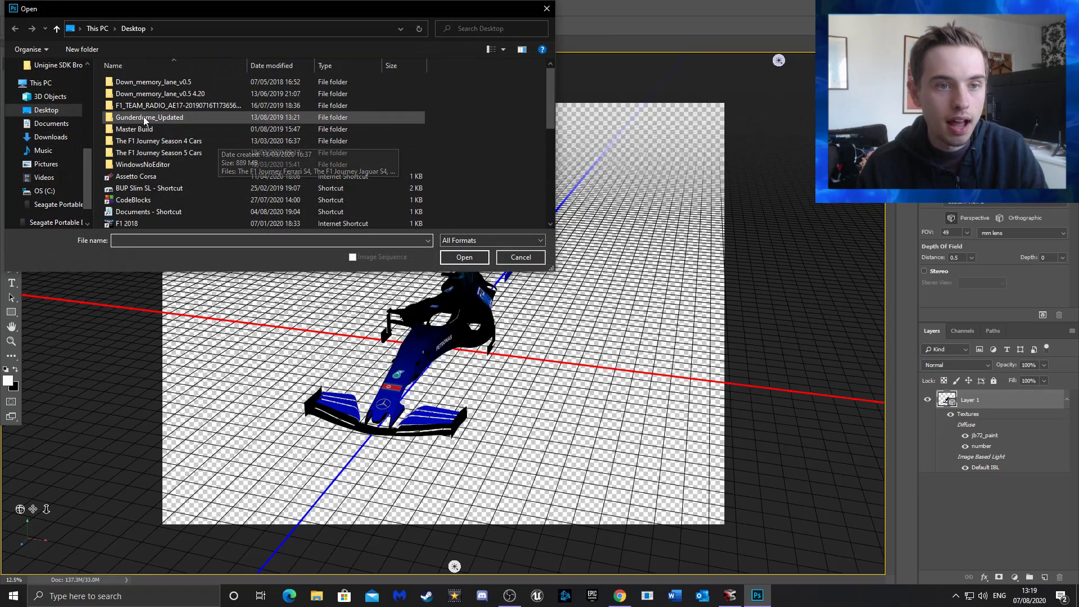
pyautogui.click(51, 123)
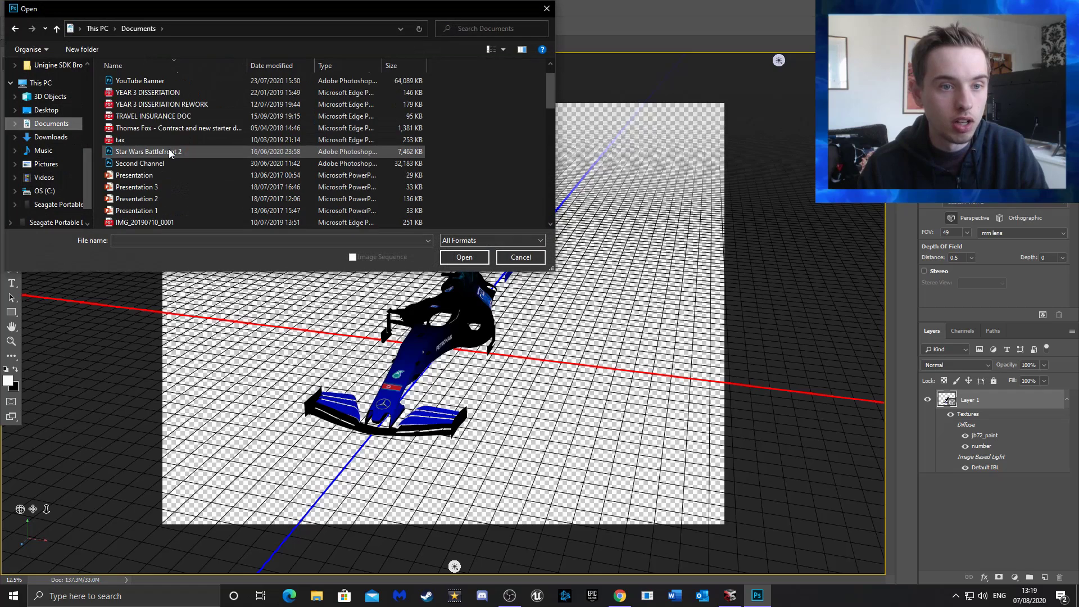
pyautogui.scroll(-2, 170, 153)
pyautogui.doubleClick(167, 132)
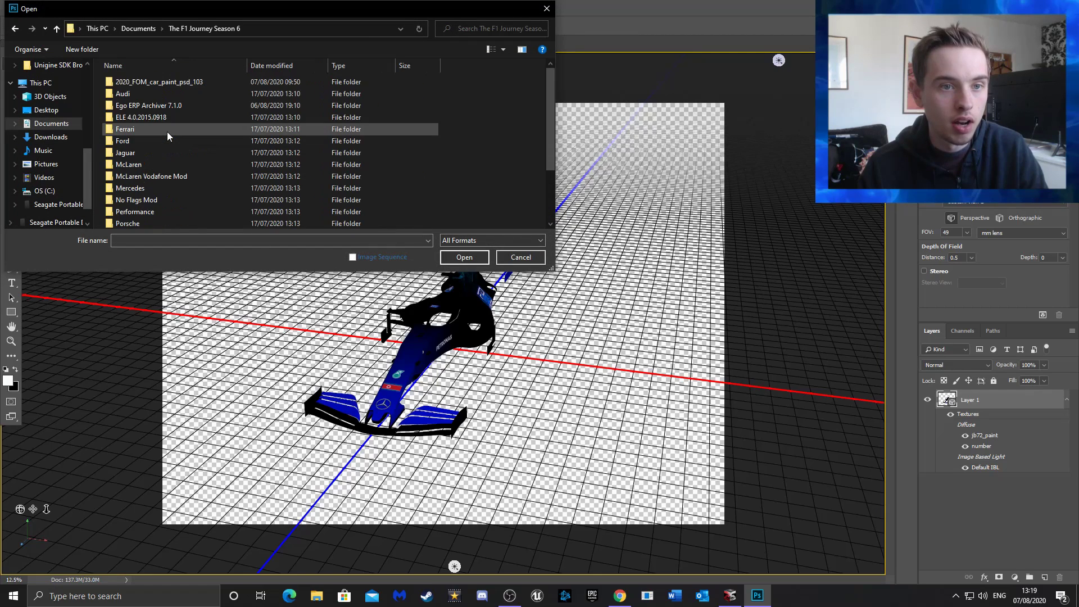
pyautogui.doubleClick(147, 83)
pyautogui.doubleClick(158, 83)
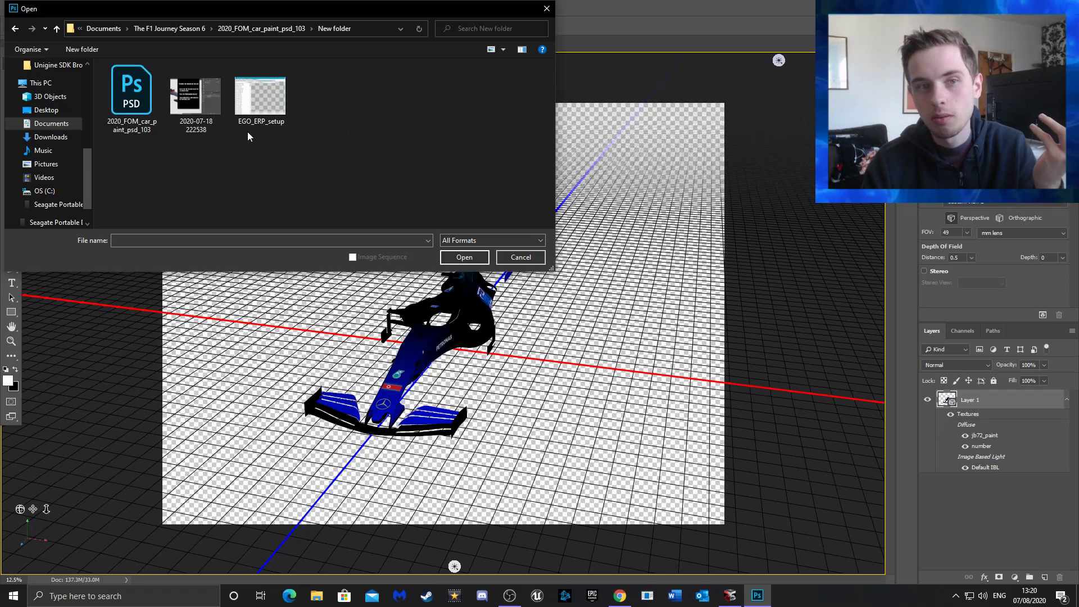
pyautogui.doubleClick(131, 93)
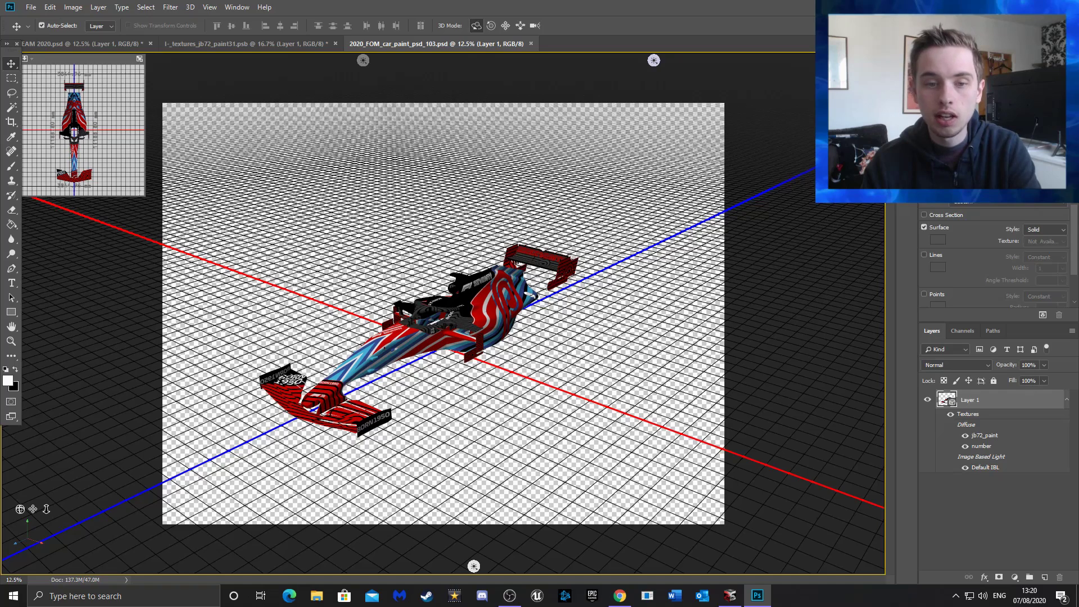
# Examine the default FOM car's 3D scene and its jb72_paint texture entry from several angles, then close the document without saving
pyautogui.click(907, 113)
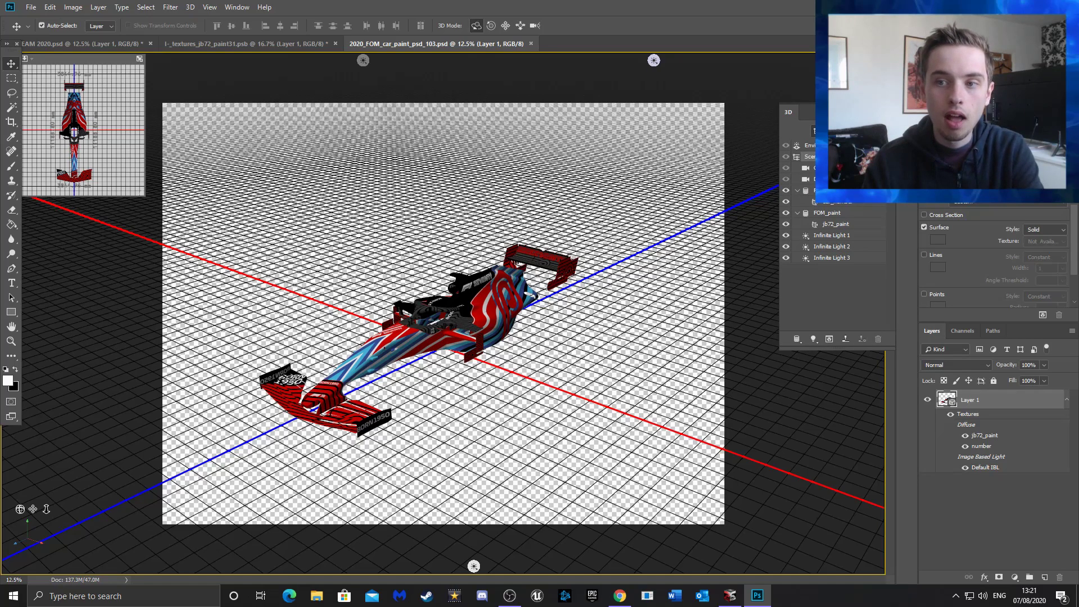
pyautogui.click(836, 191)
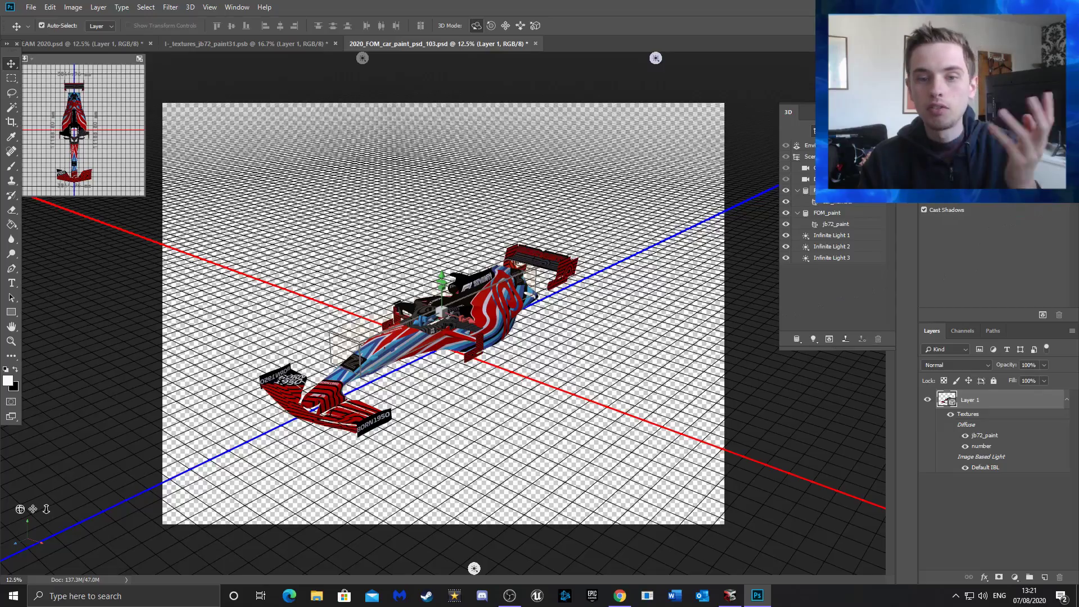
pyautogui.click(823, 157)
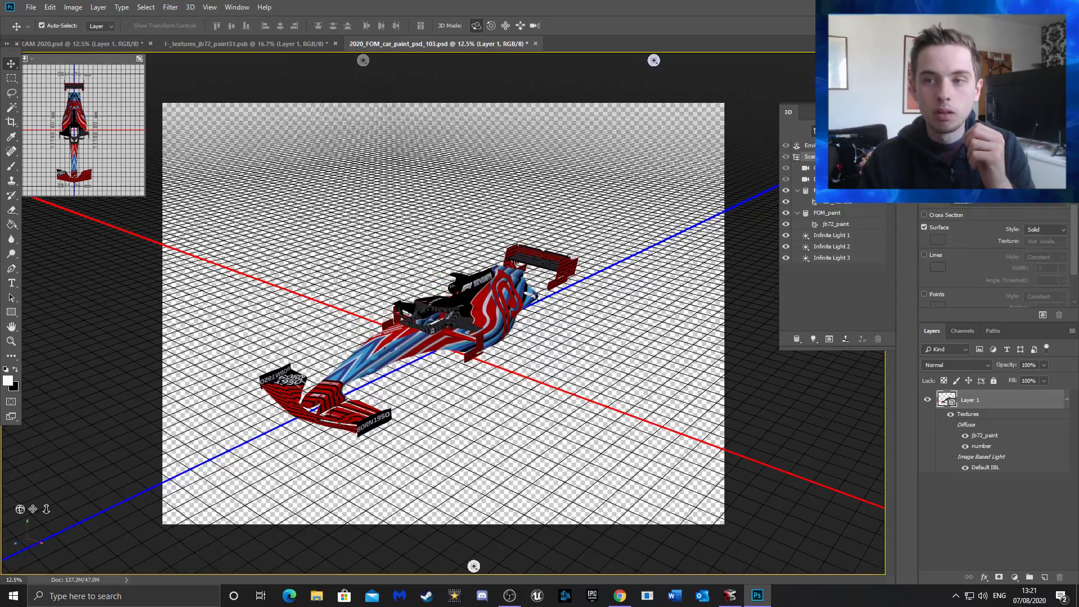
pyautogui.moveTo(504, 159); pyautogui.dragTo(694, 140)
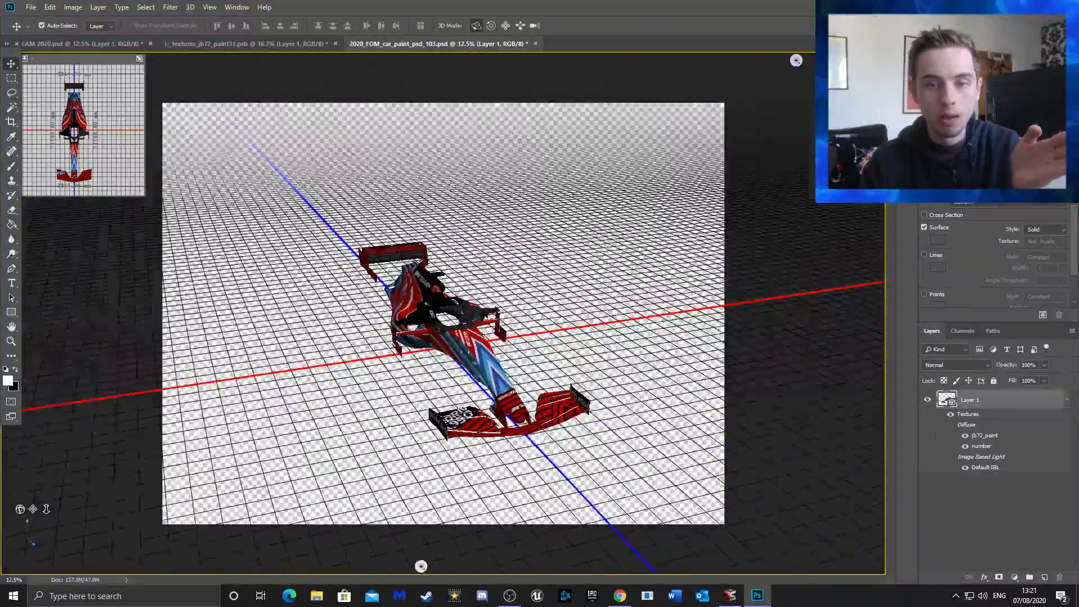
pyautogui.moveTo(562, 146); pyautogui.dragTo(529, 152)
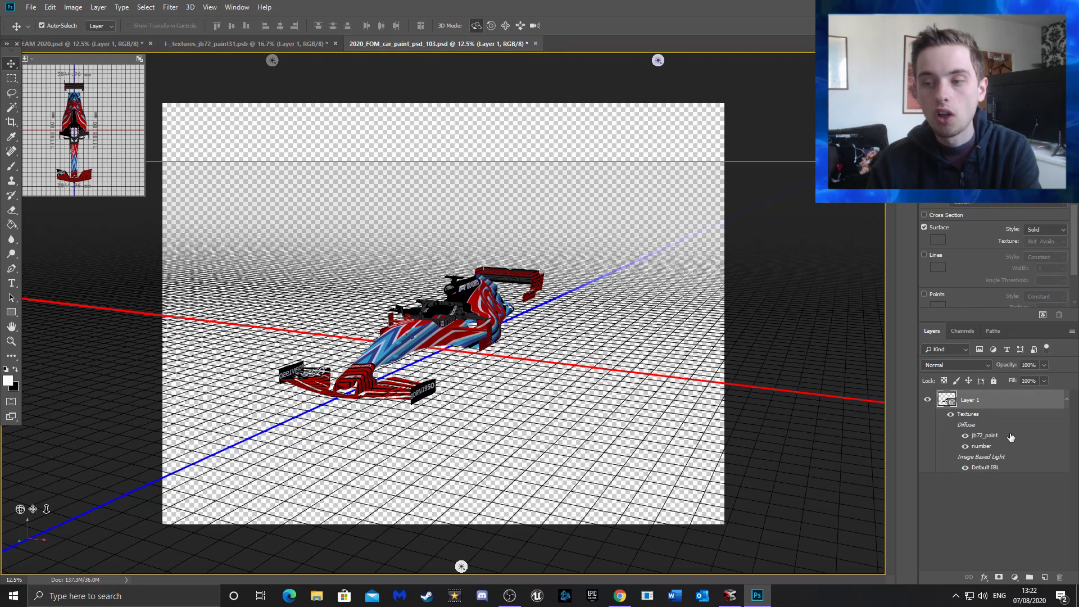
pyautogui.moveTo(1011, 438)
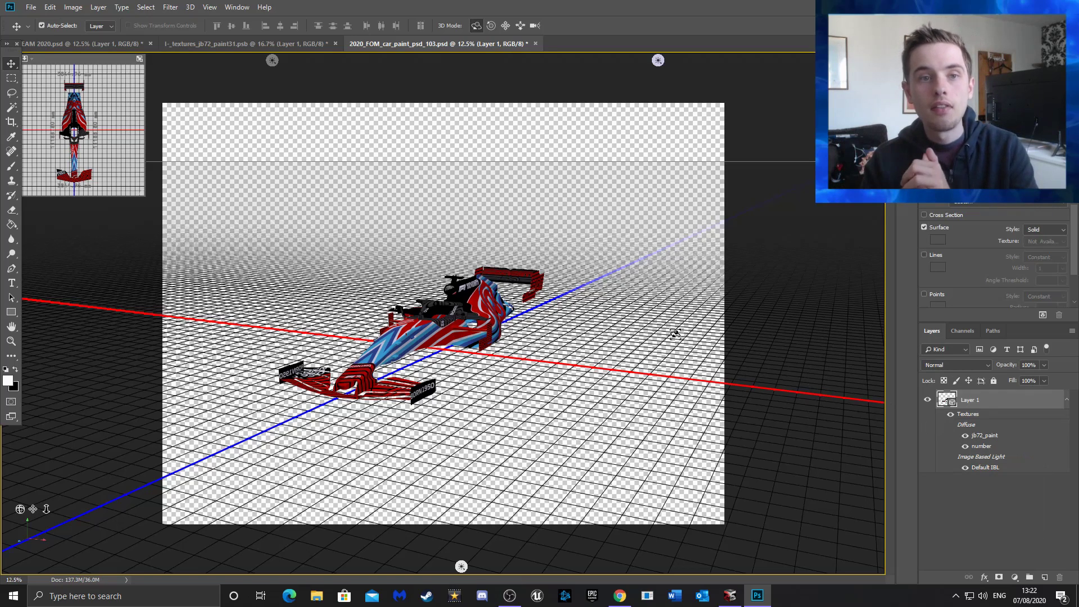
pyautogui.click(536, 43)
pyautogui.click(551, 221)
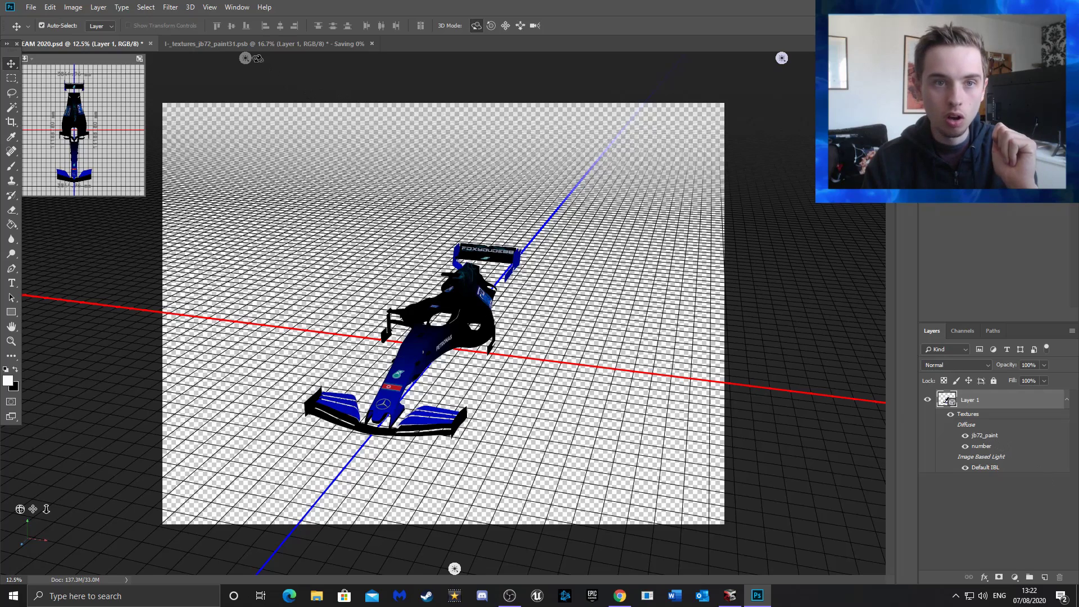
# Compare the blue and black team car's 3D model with its flat jb72_paint texture, ending on the texture document
pyautogui.click(246, 46)
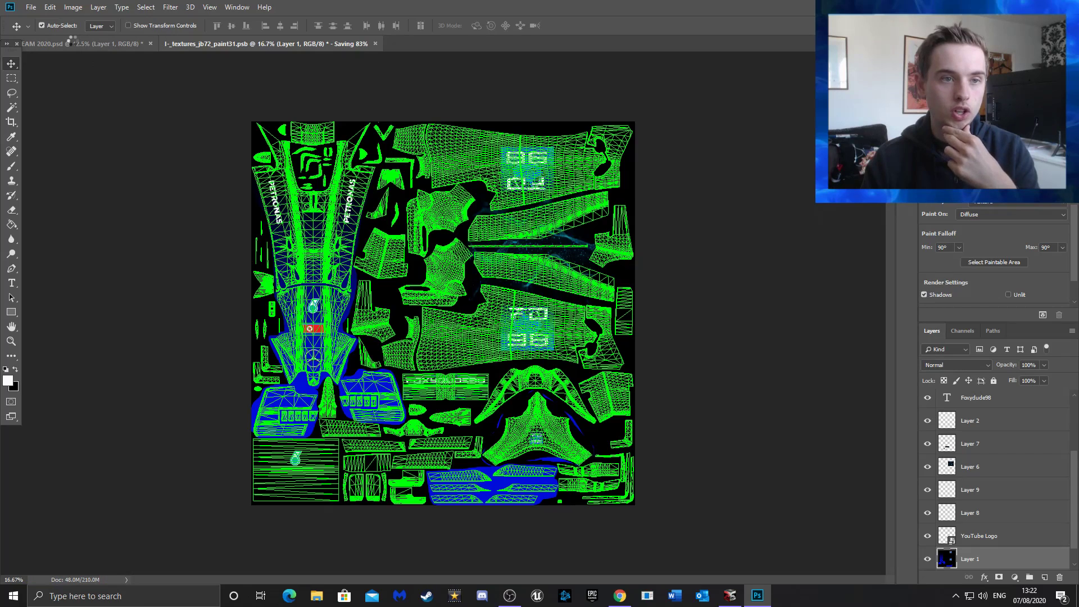
pyautogui.click(68, 39)
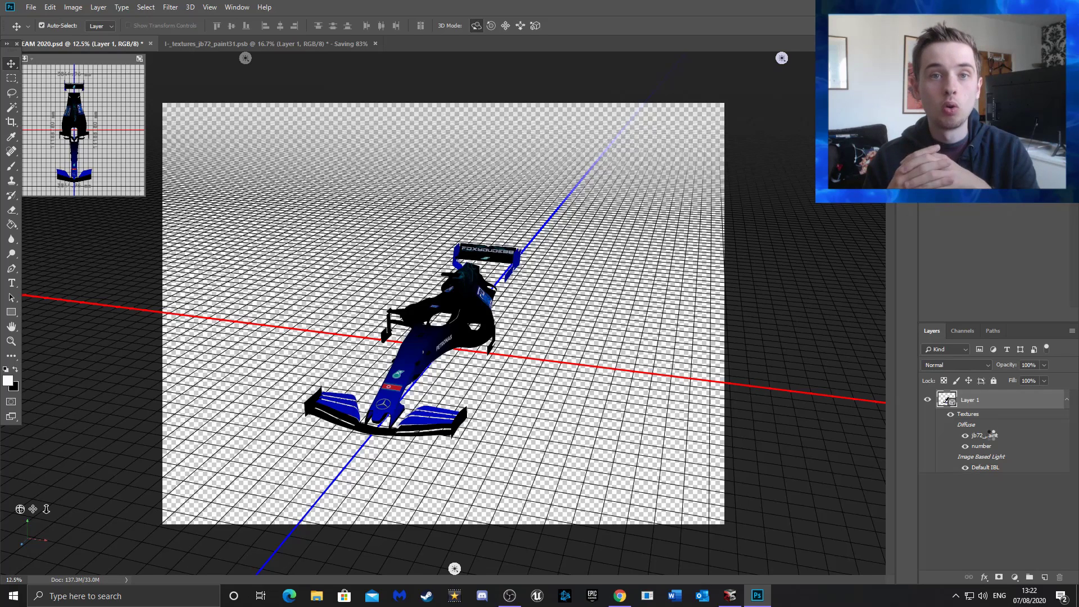
pyautogui.moveTo(992, 439)
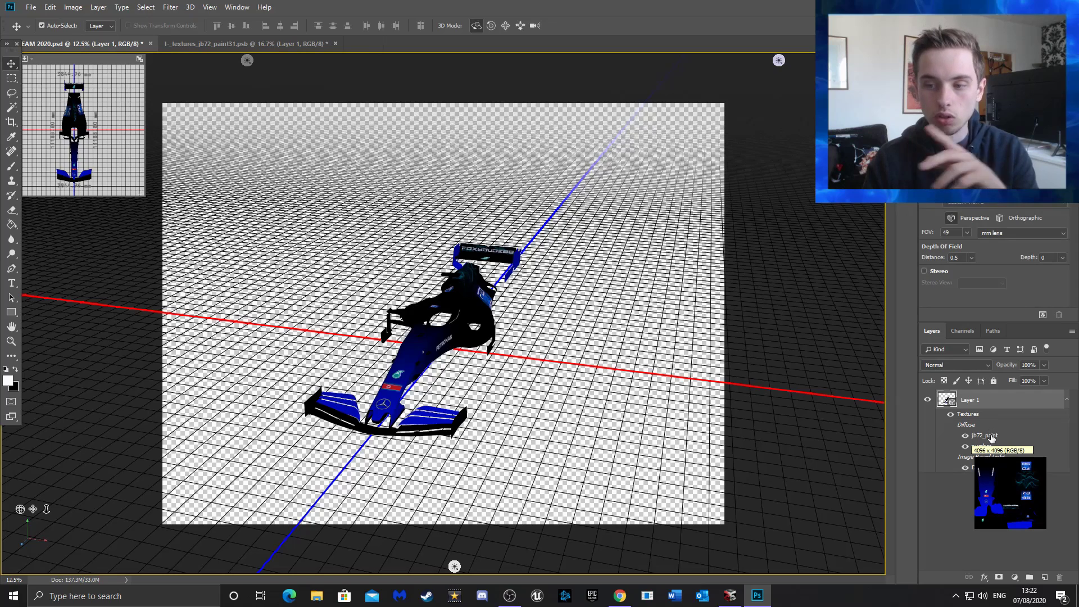
pyautogui.click(245, 43)
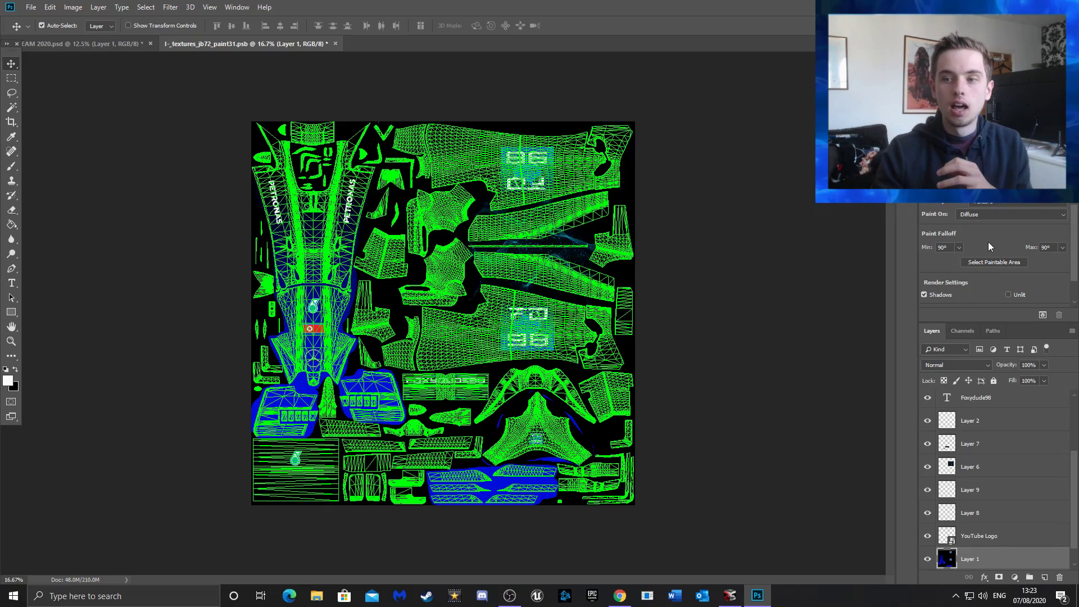
# Try blue, red and magenta for the texture's UV overlay colour, then apply a bright green
pyautogui.moveTo(1077, 251); pyautogui.dragTo(1077, 277)
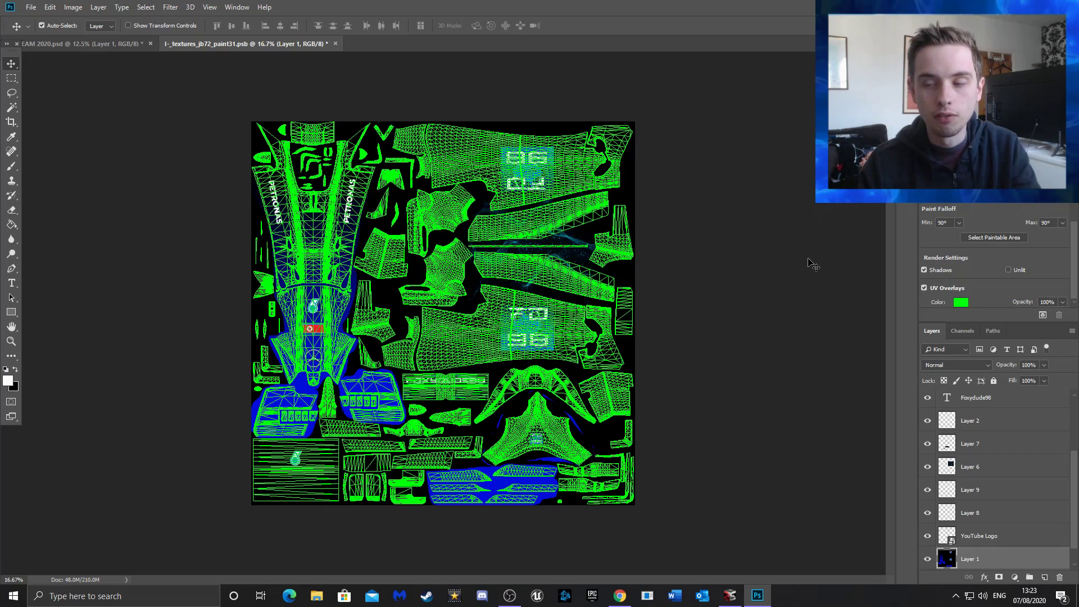
pyautogui.click(960, 304)
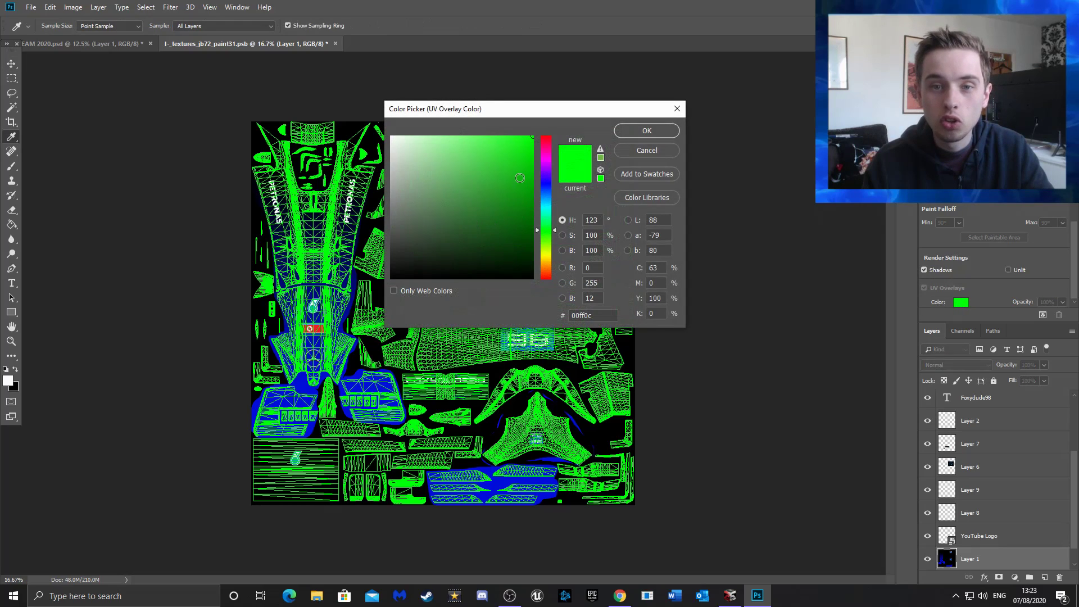
pyautogui.click(548, 190)
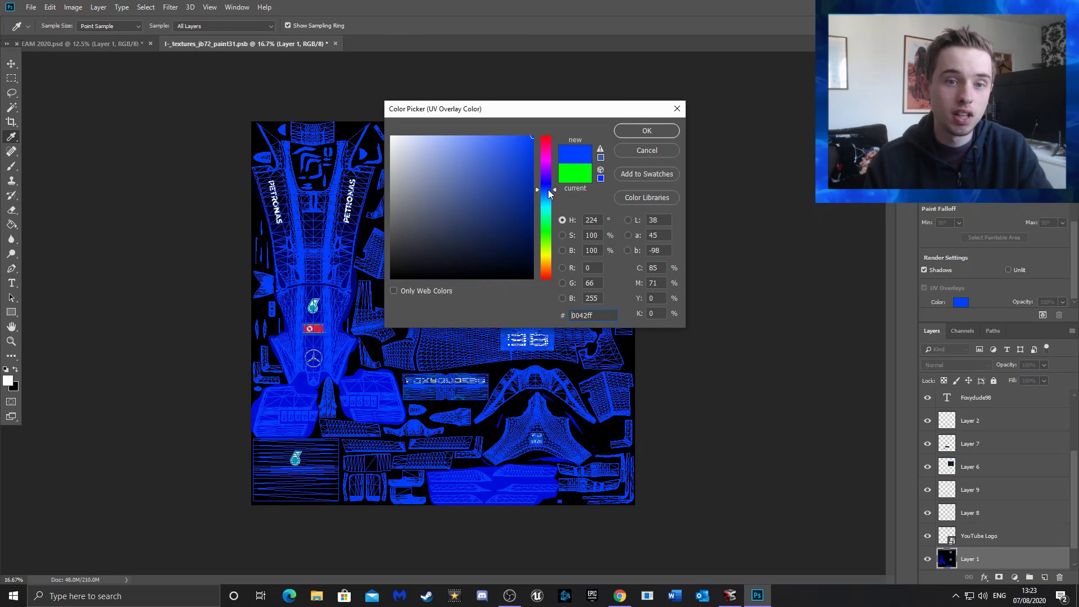
pyautogui.moveTo(550, 193); pyautogui.dragTo(546, 135)
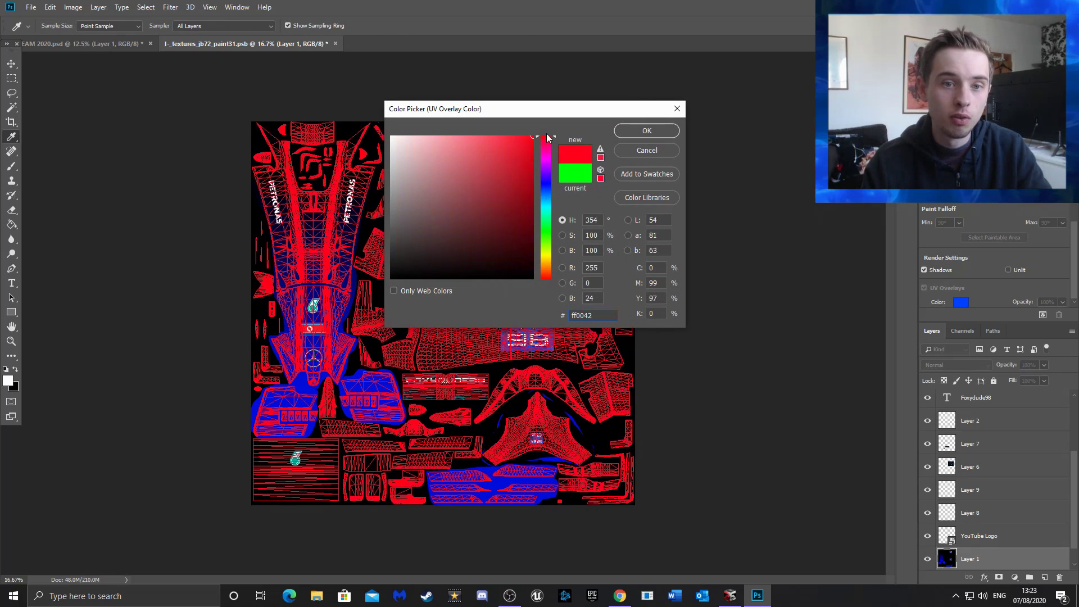
pyautogui.click(550, 158)
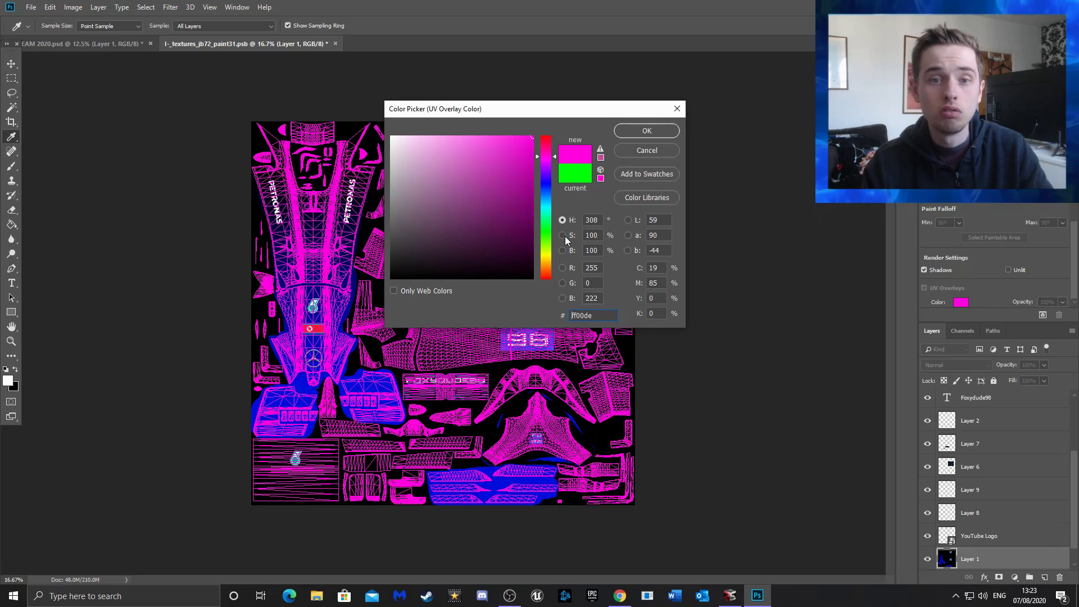
pyautogui.click(546, 233)
pyautogui.click(548, 265)
pyautogui.moveTo(549, 274)
pyautogui.mouseDown()
pyautogui.moveTo(544, 191)
pyautogui.moveTo(550, 234)
pyautogui.mouseUp()
pyautogui.click(647, 130)
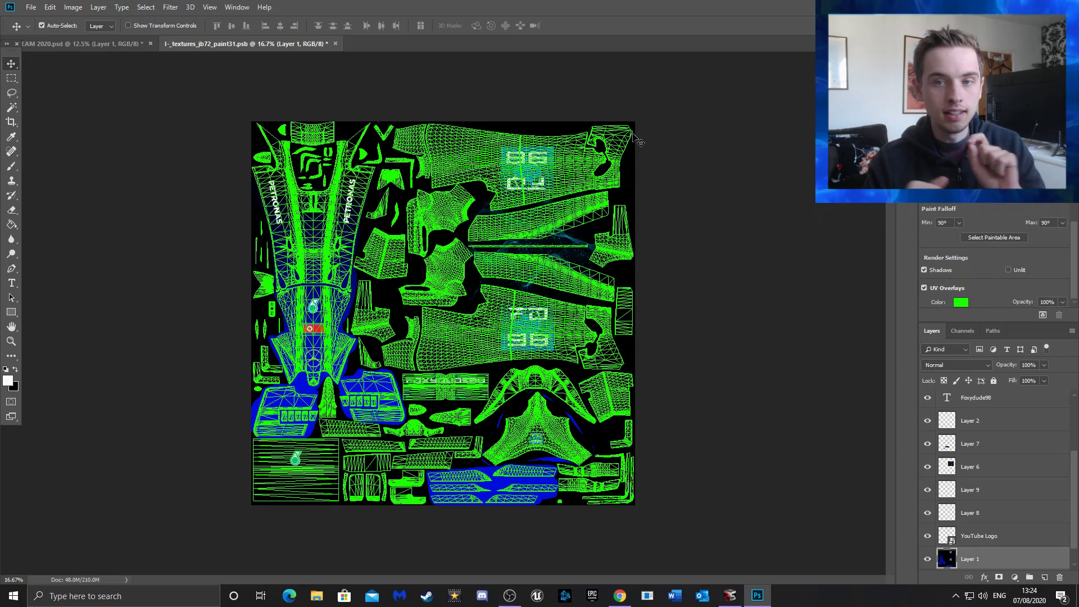
# Select the wireframe layer at the head of the texture's layer stack and check its visibility toggle
pyautogui.moveTo(1075, 482); pyautogui.dragTo(1075, 419)
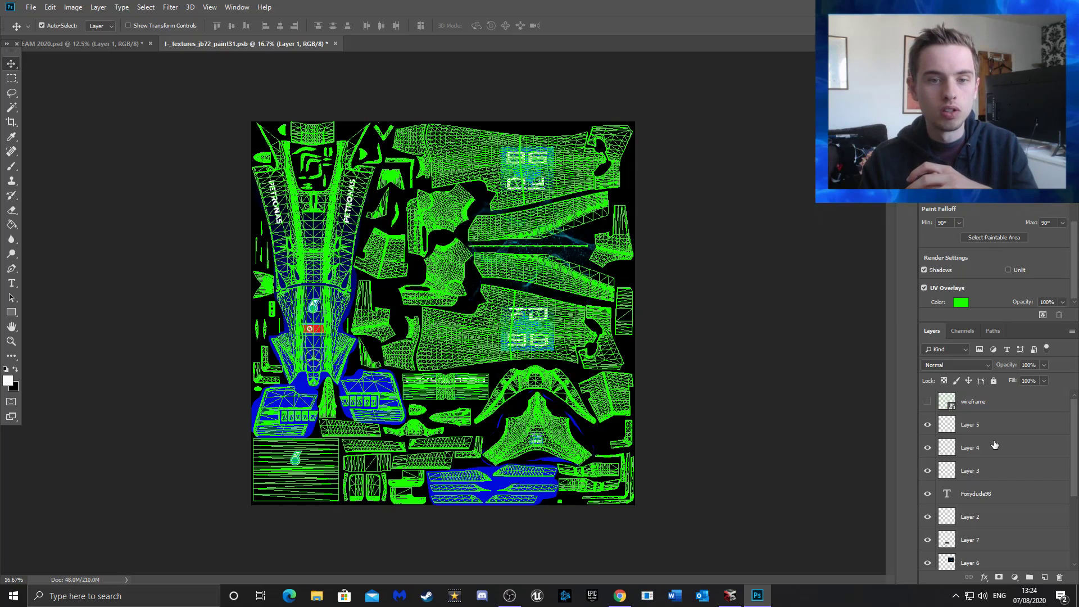
pyautogui.click(981, 408)
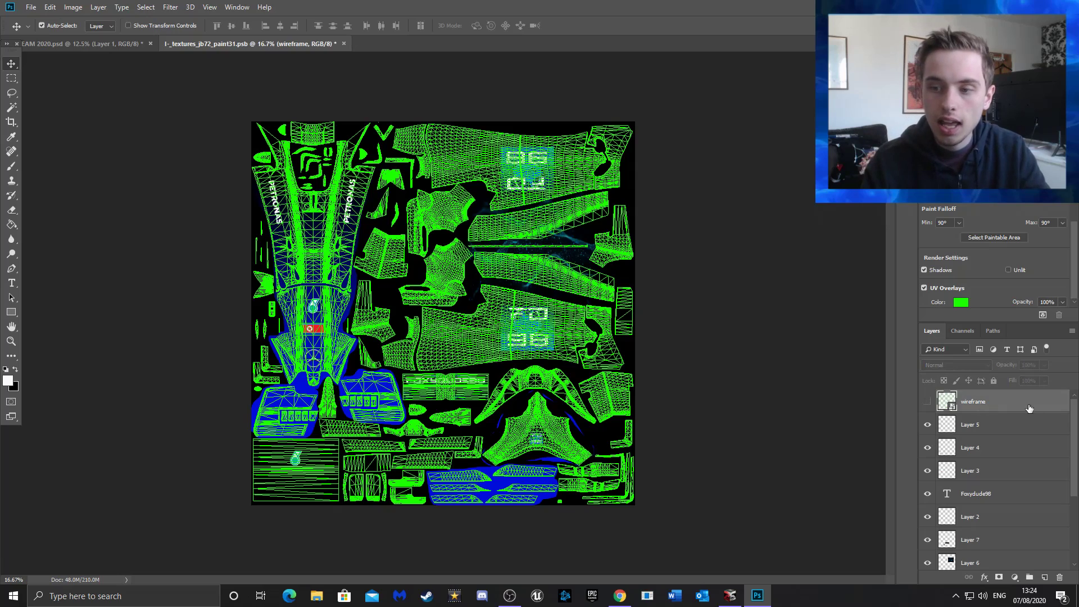
pyautogui.click(928, 402)
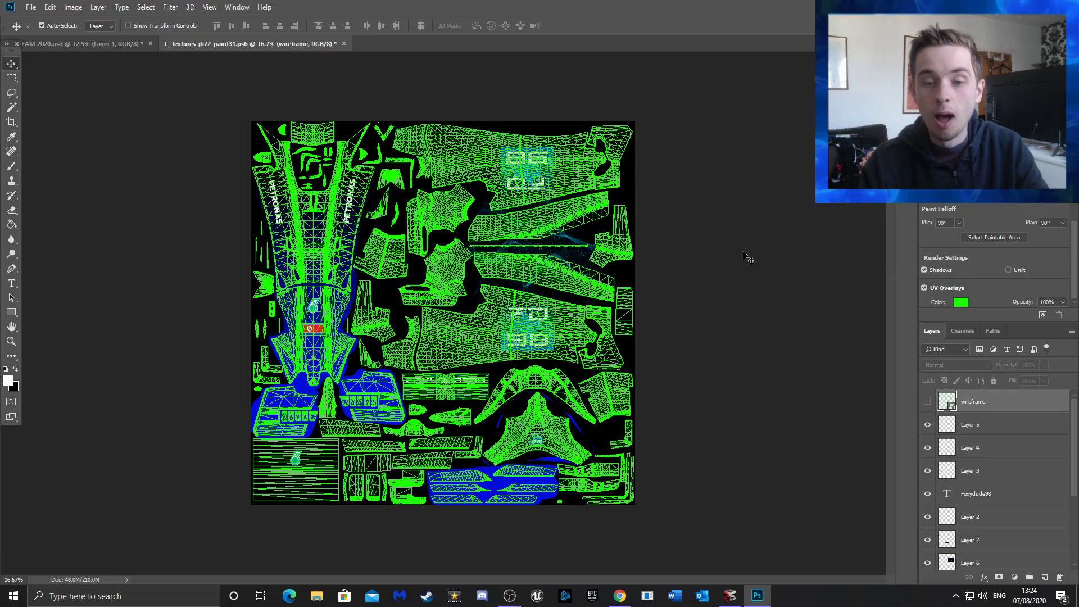
# Examine the paint smart object and Layer 1 at the base of the layer stack, then review the layers above
pyautogui.scroll(-3, 1007, 472)
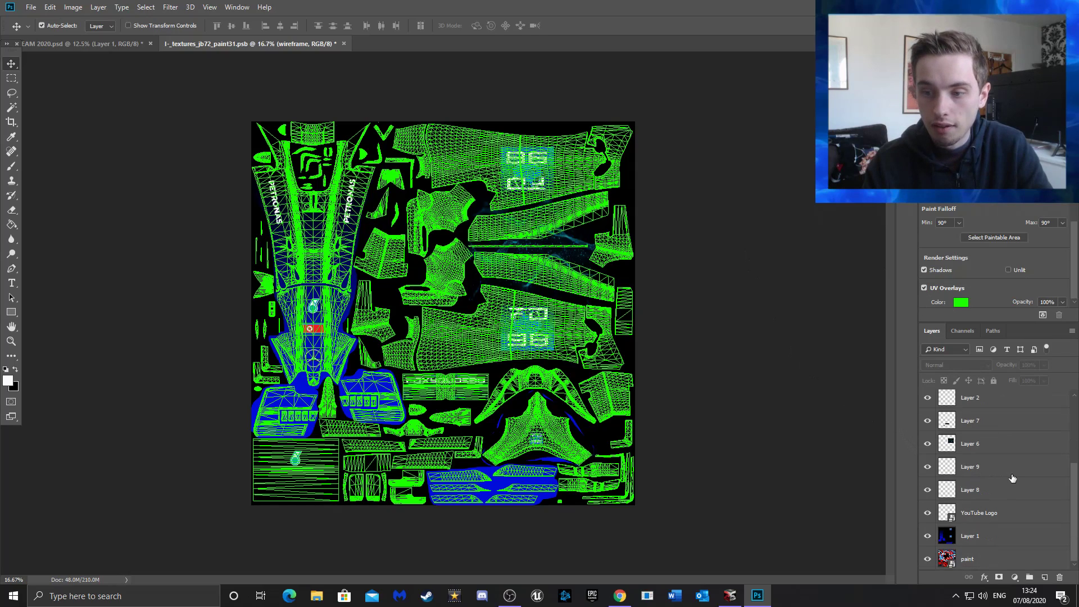
pyautogui.click(990, 561)
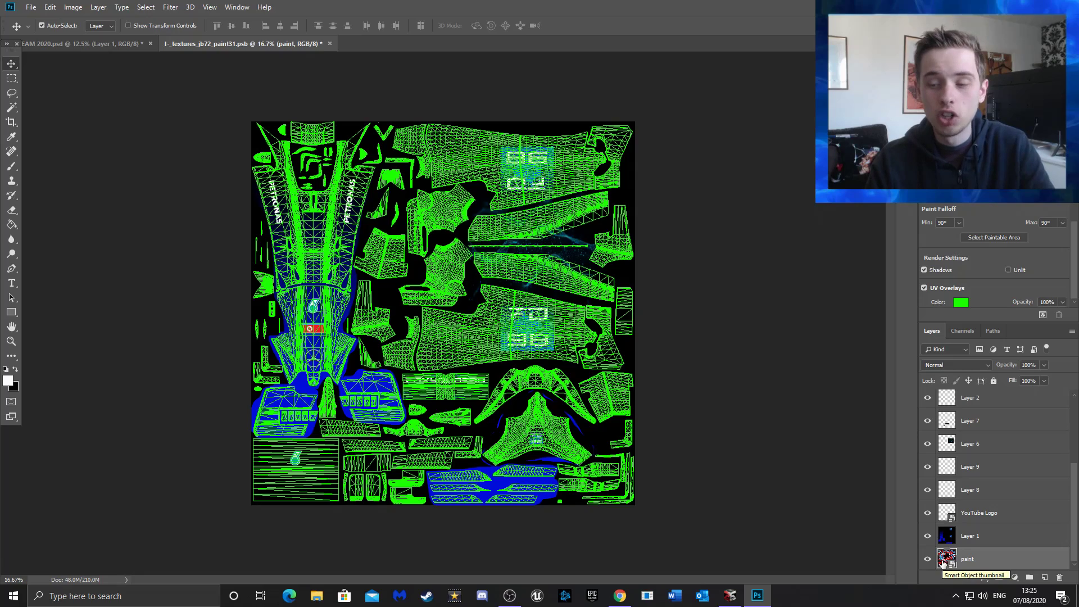
pyautogui.click(981, 542)
pyautogui.scroll(2, 982, 543)
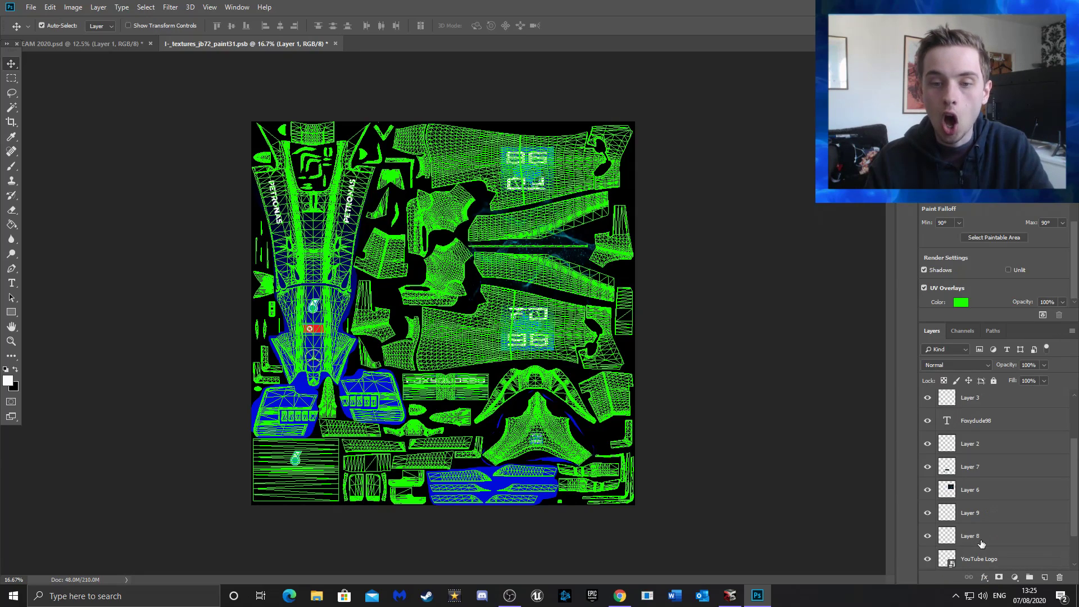
pyautogui.scroll(-2, 981, 543)
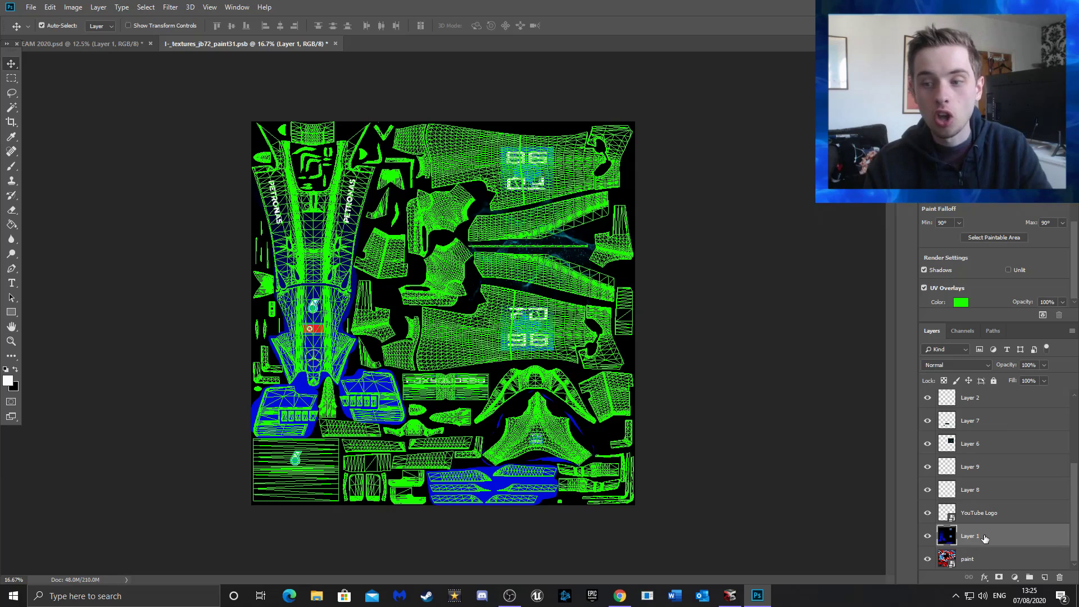
pyautogui.click(977, 563)
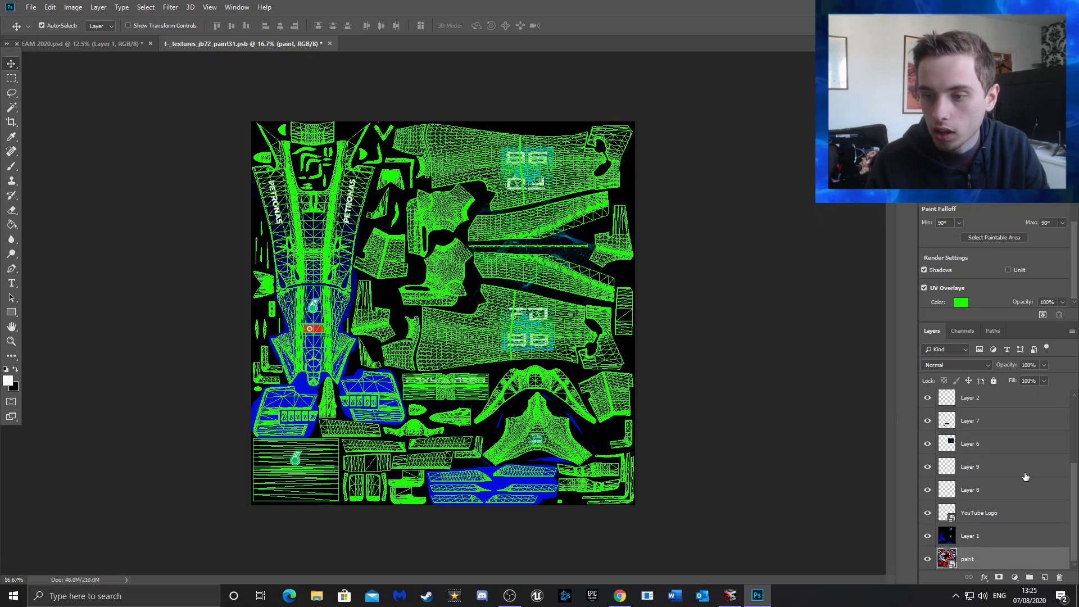
pyautogui.scroll(3, 1025, 477)
pyautogui.scroll(1, 1026, 477)
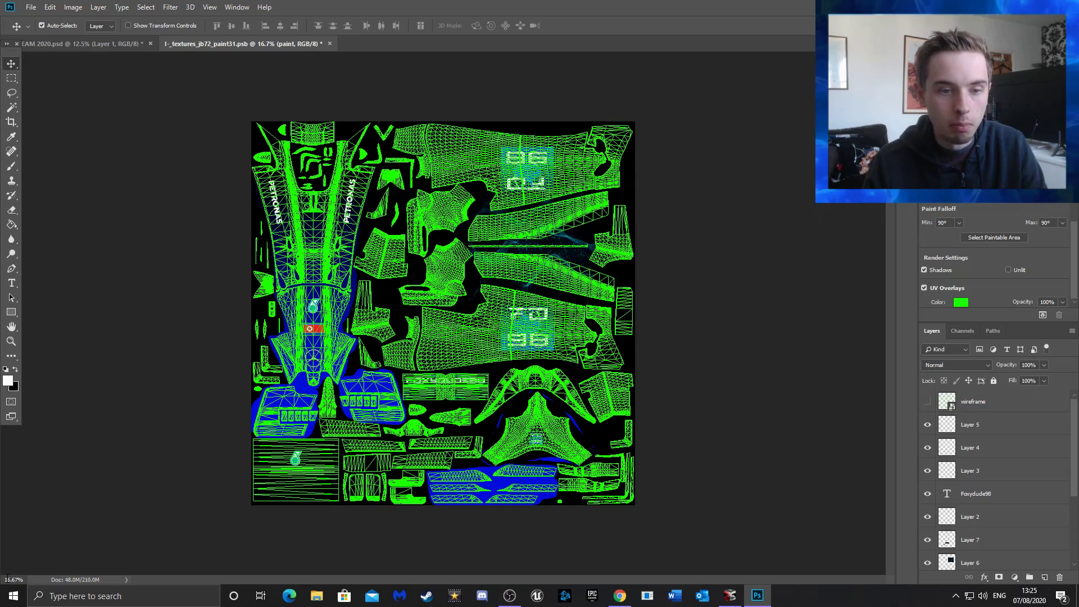
# Return to the blue and black team car's 3D document and view the model from a slightly different angle
pyautogui.click(62, 44)
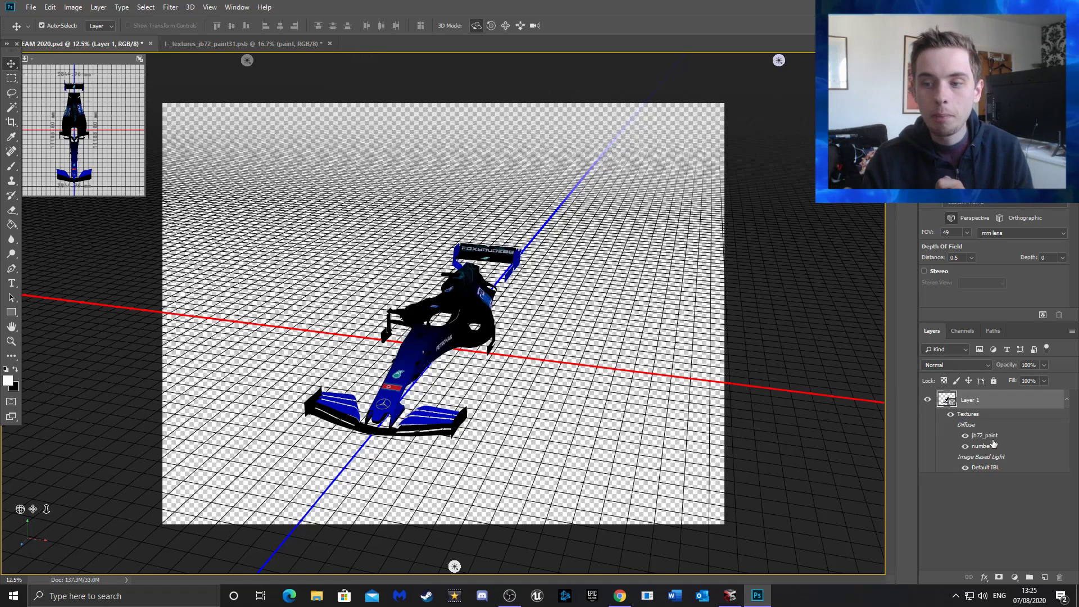
pyautogui.moveTo(993, 444)
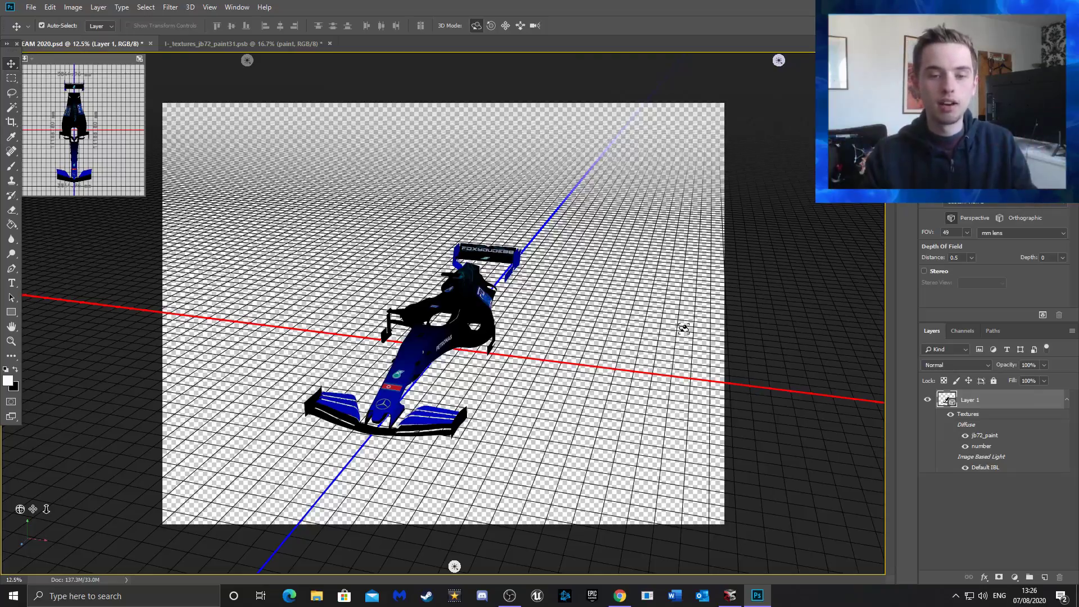
pyautogui.moveTo(472, 190)
pyautogui.mouseDown()
pyautogui.moveTo(362, 188)
pyautogui.moveTo(361, 264)
pyautogui.moveTo(516, 169)
pyautogui.moveTo(459, 192)
pyautogui.mouseUp()
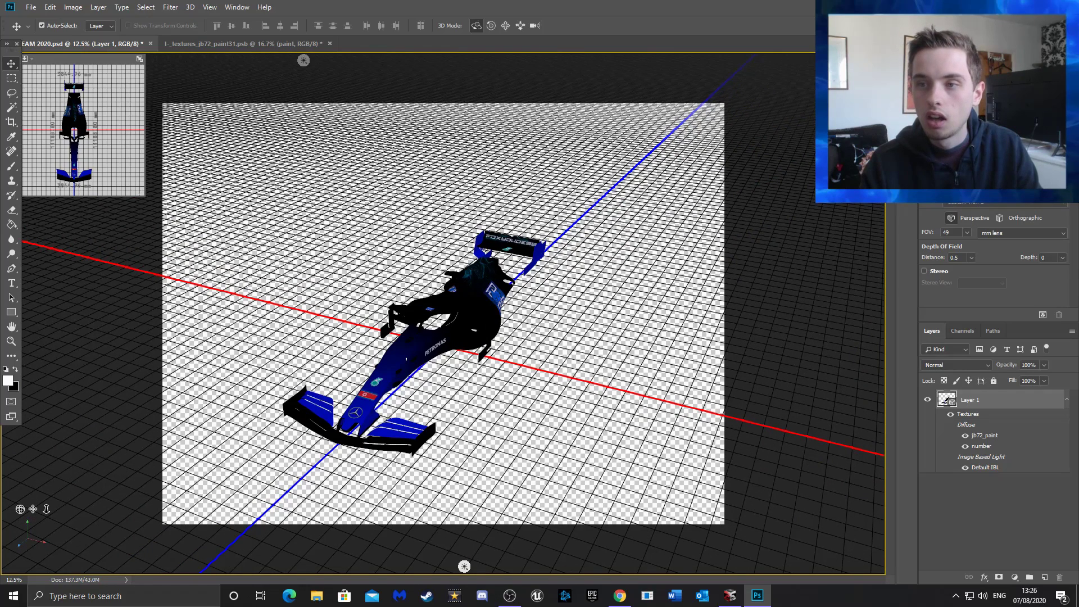
# Locate the jb72_paint material in the car layer's 3D scene, select the scene and orbit the car to a frontal view
pyautogui.doubleClick(947, 400)
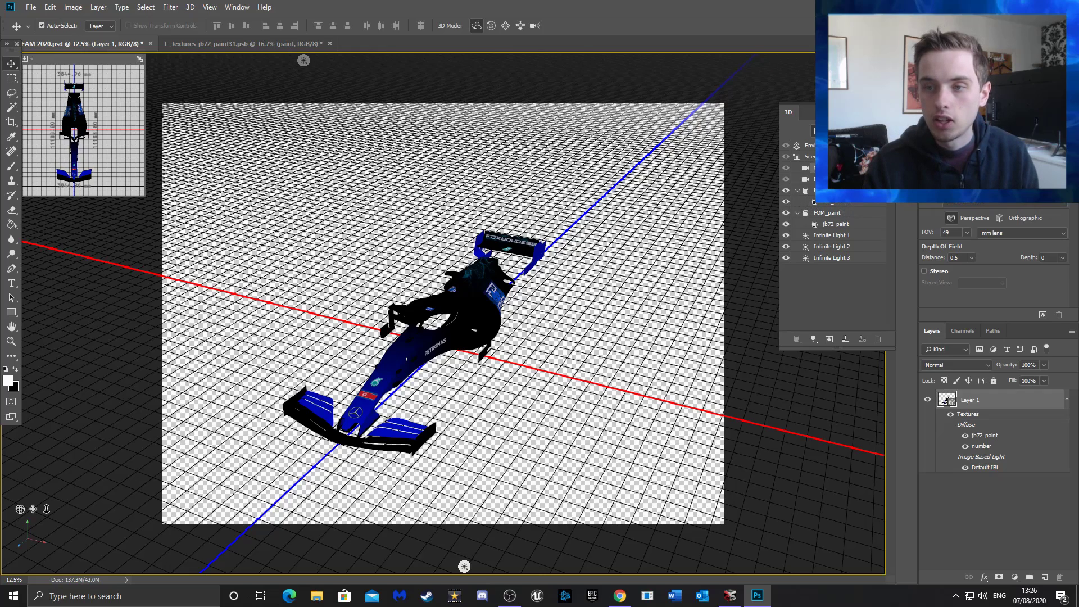
pyautogui.click(836, 223)
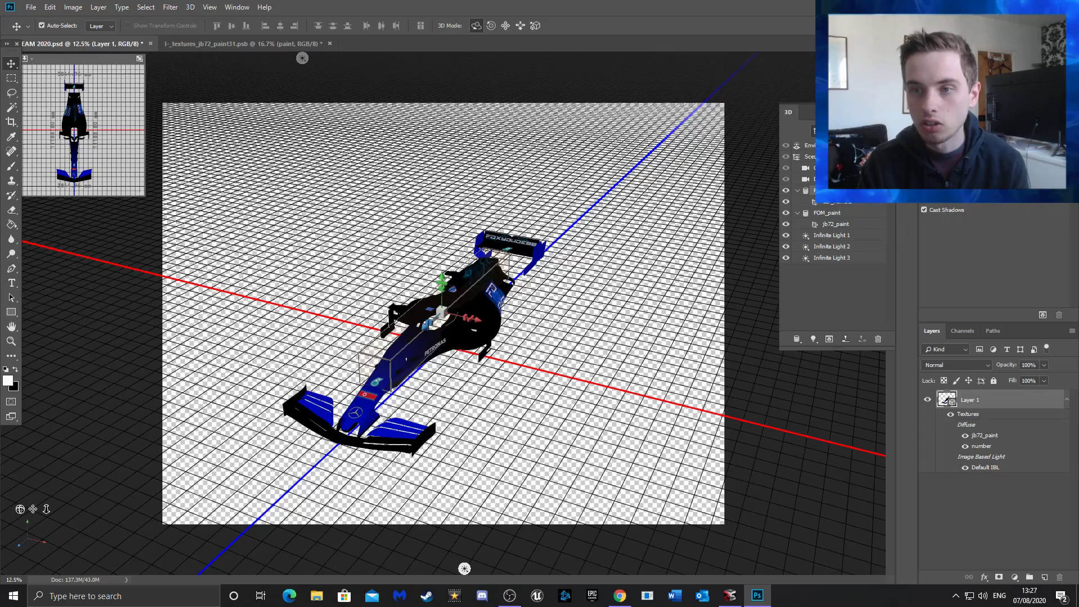
pyautogui.click(832, 156)
pyautogui.moveTo(373, 166); pyautogui.dragTo(419, 166)
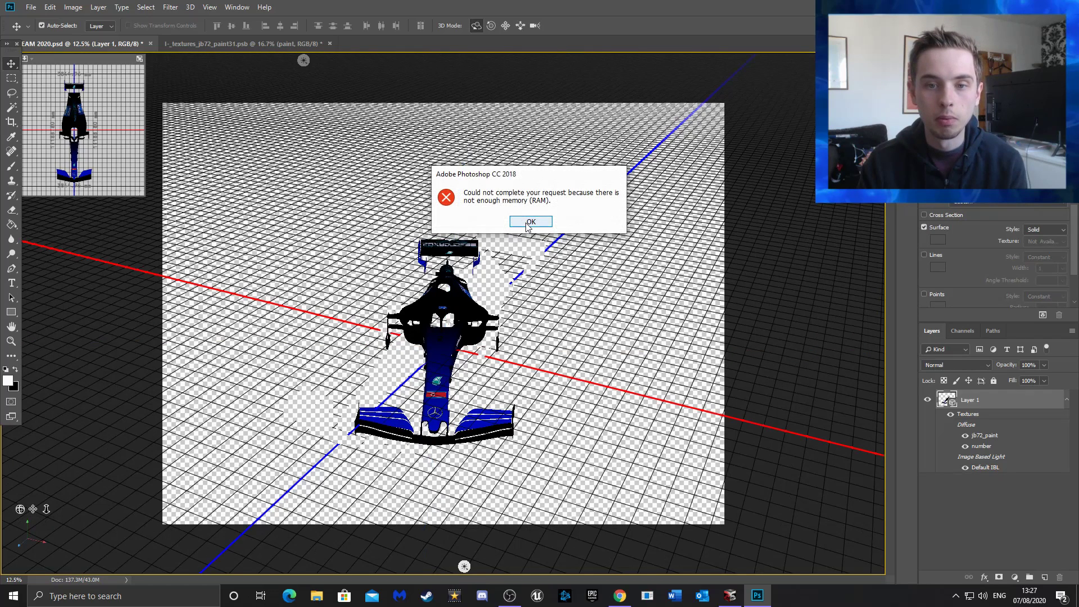
pyautogui.click(531, 222)
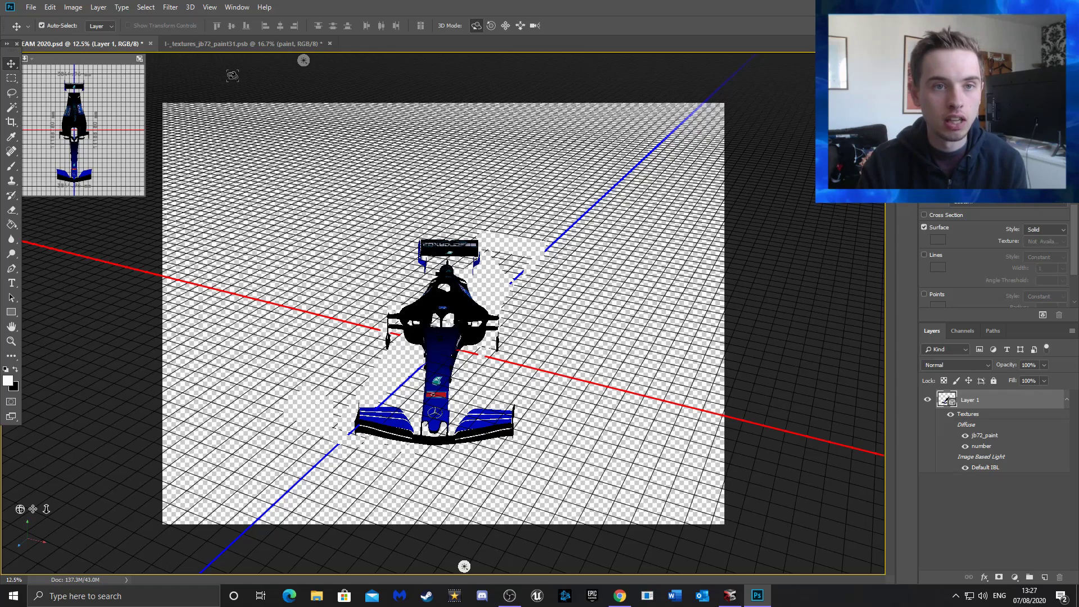
# Return to the jb72_paint texture and examine the nose and cockpit UV sections with their Petronas and Mercedes logos at 66.7% zoom
pyautogui.click(231, 44)
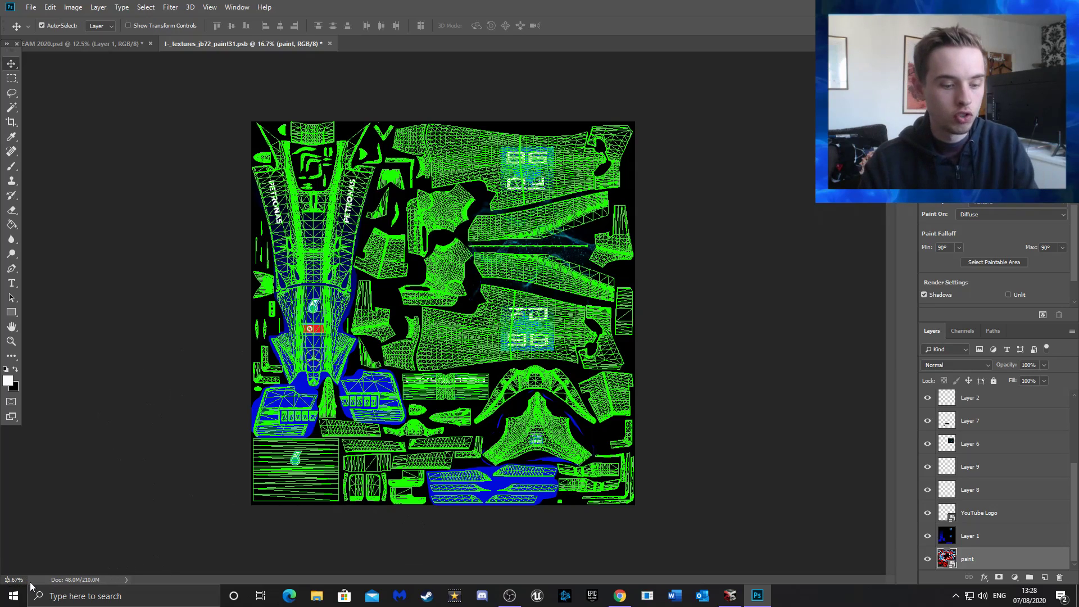
pyautogui.hotkey('ctrl', '+')
pyautogui.hotkey('ctrl', '+')
pyautogui.hotkey('ctrl', '+')
pyautogui.hotkey('ctrl', '+')
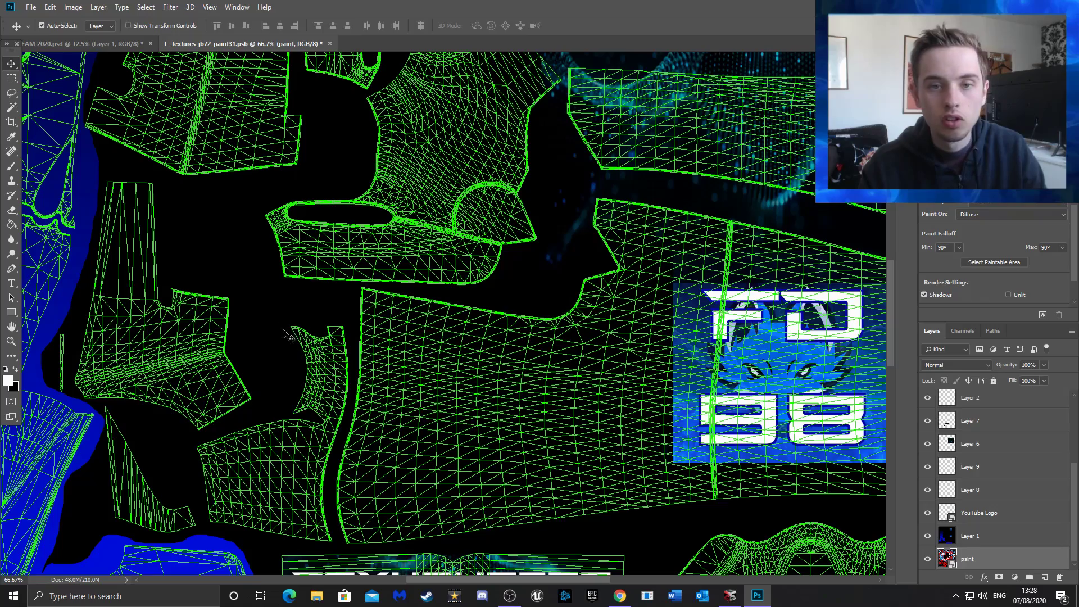
pyautogui.moveTo(511, 583); pyautogui.dragTo(416, 580)
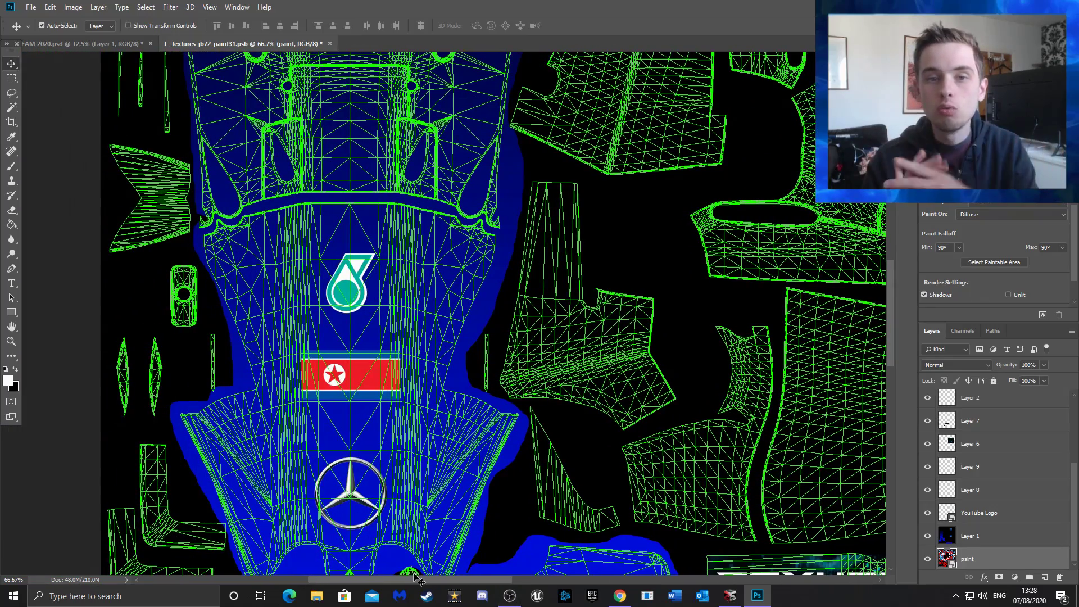
pyautogui.scroll(8, 413, 433)
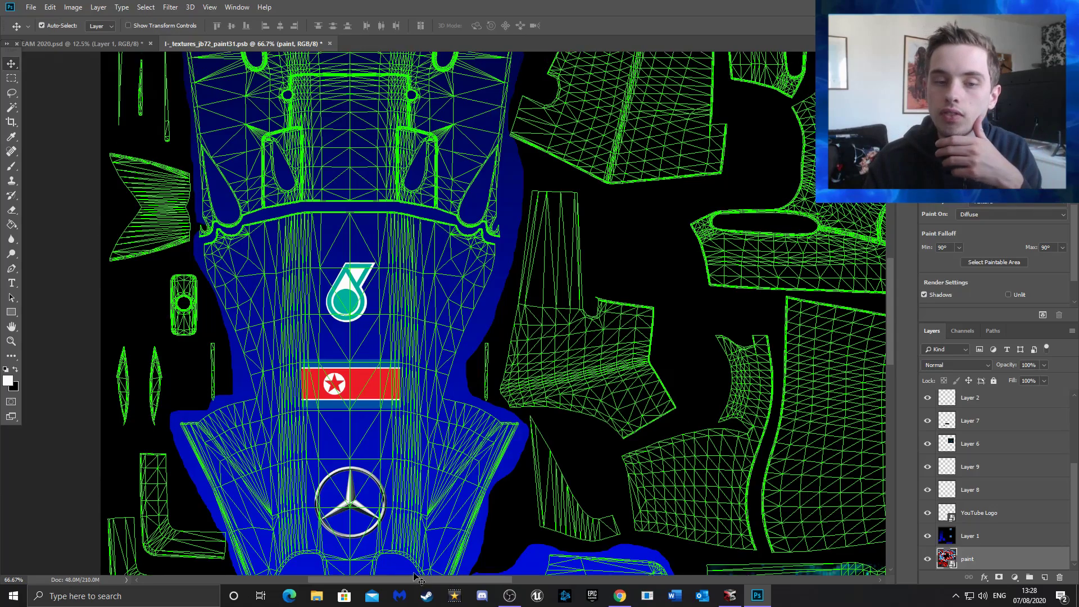
pyautogui.scroll(10, 413, 433)
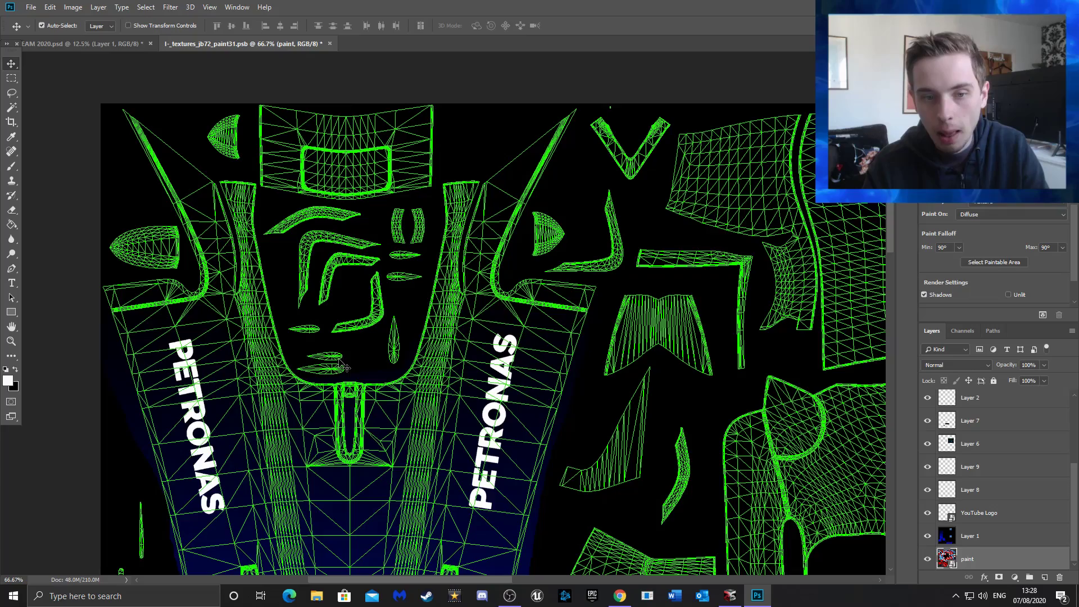
# Examine the engine cover side panels with the 98 logo, the rear bodywork and the small wing pieces of the texture
pyautogui.moveTo(396, 579); pyautogui.dragTo(616, 534)
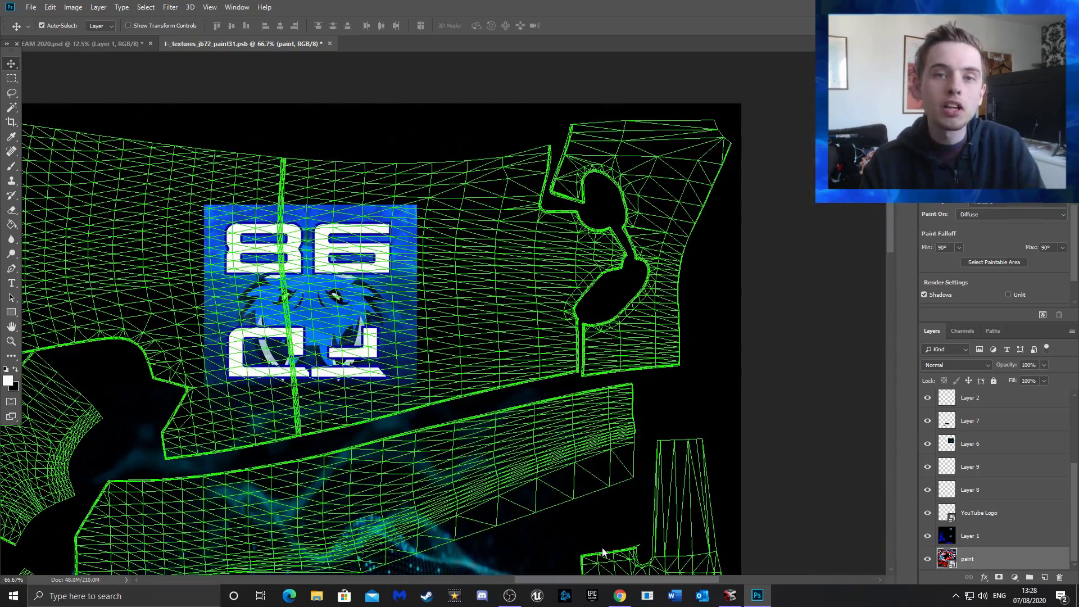
pyautogui.scroll(-15, 642, 425)
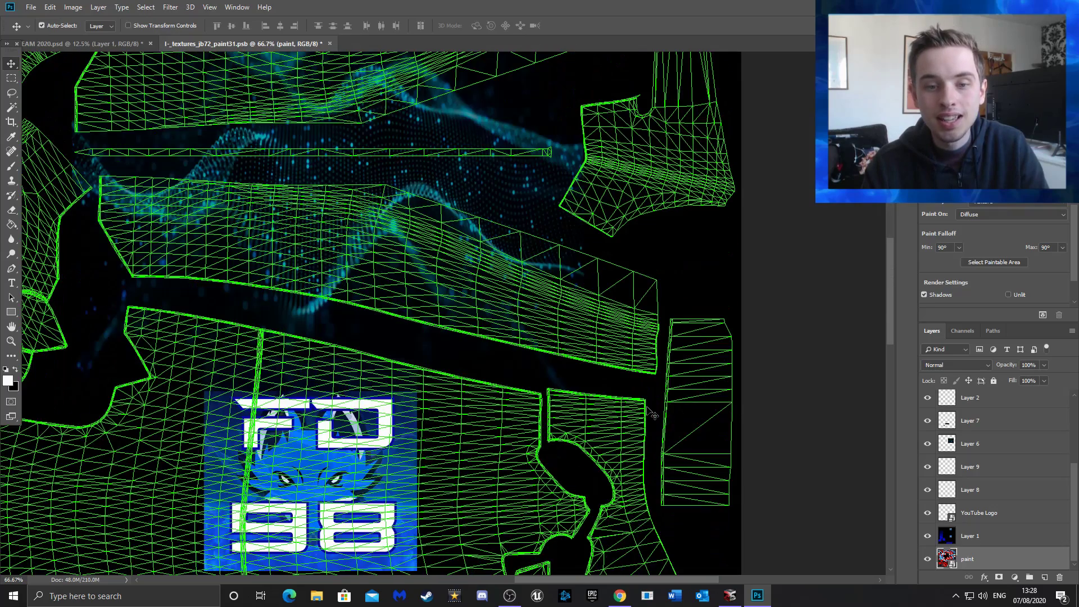
pyautogui.scroll(-15, 654, 415)
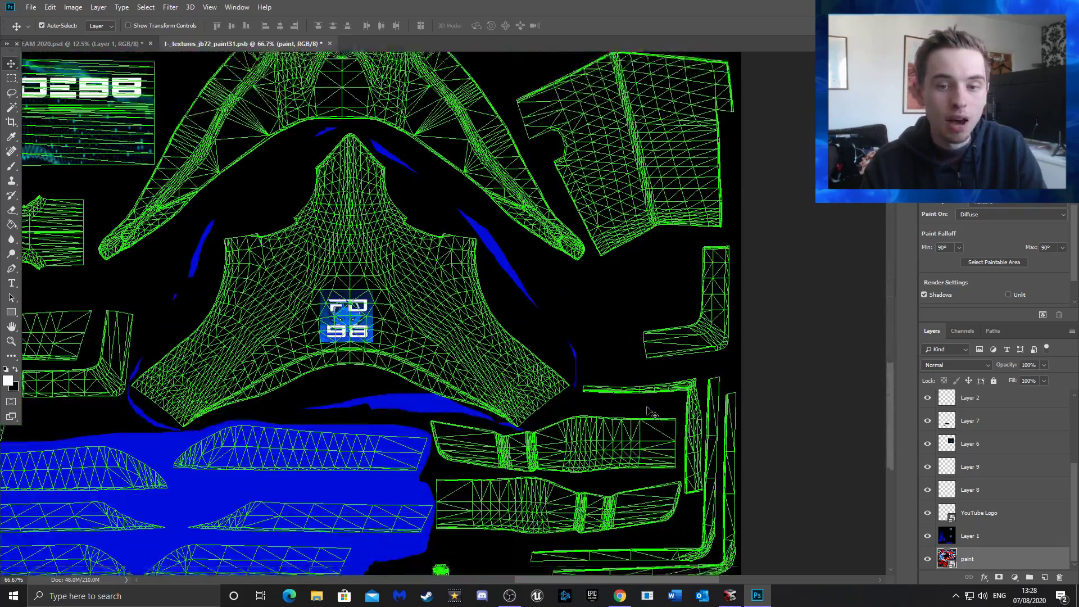
pyautogui.scroll(-5, 652, 416)
pyautogui.moveTo(580, 581); pyautogui.dragTo(457, 580)
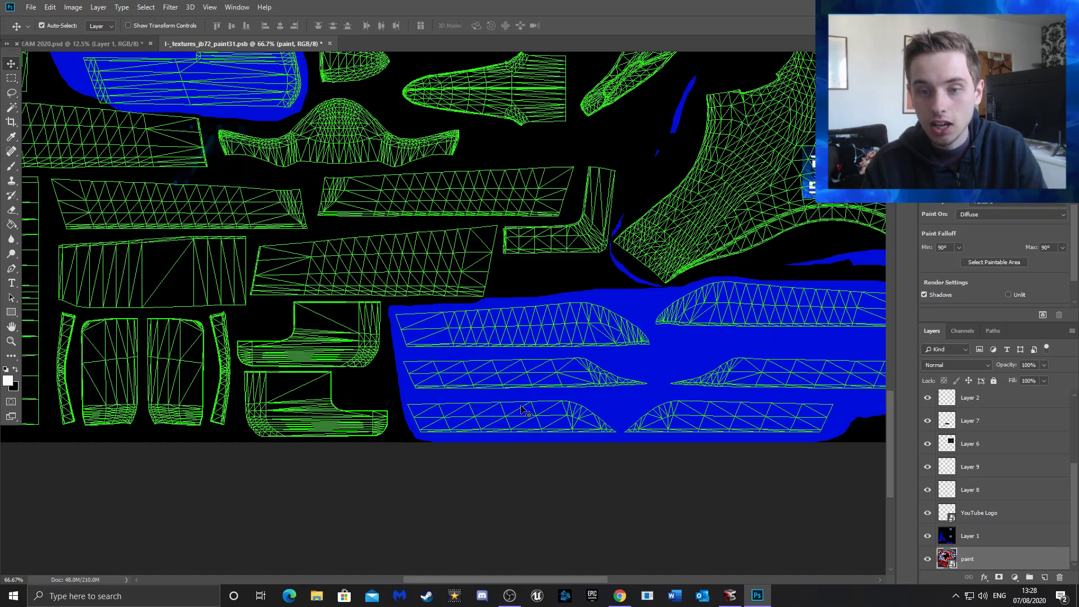
# Return to the car's 3D document and try to open MY TEAM 2020 from the Desktop again
pyautogui.click(135, 51)
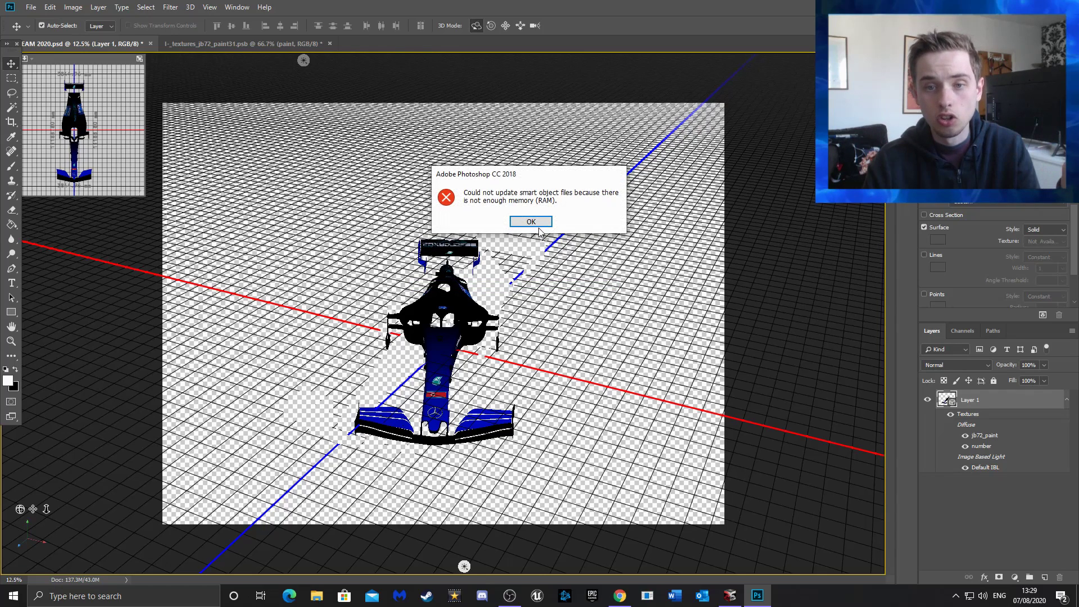
pyautogui.click(535, 225)
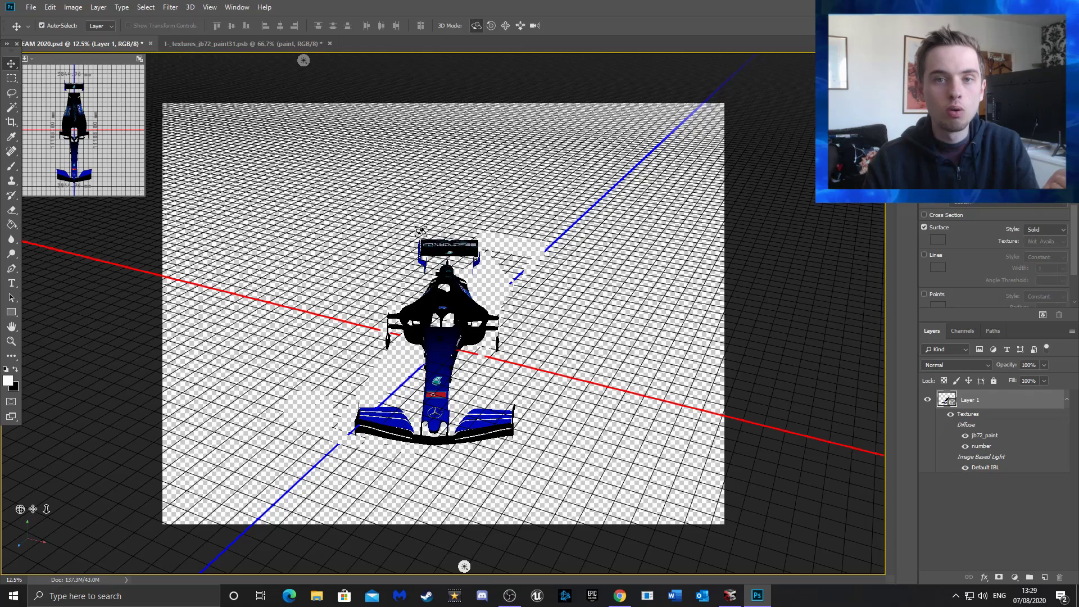
pyautogui.click(31, 6)
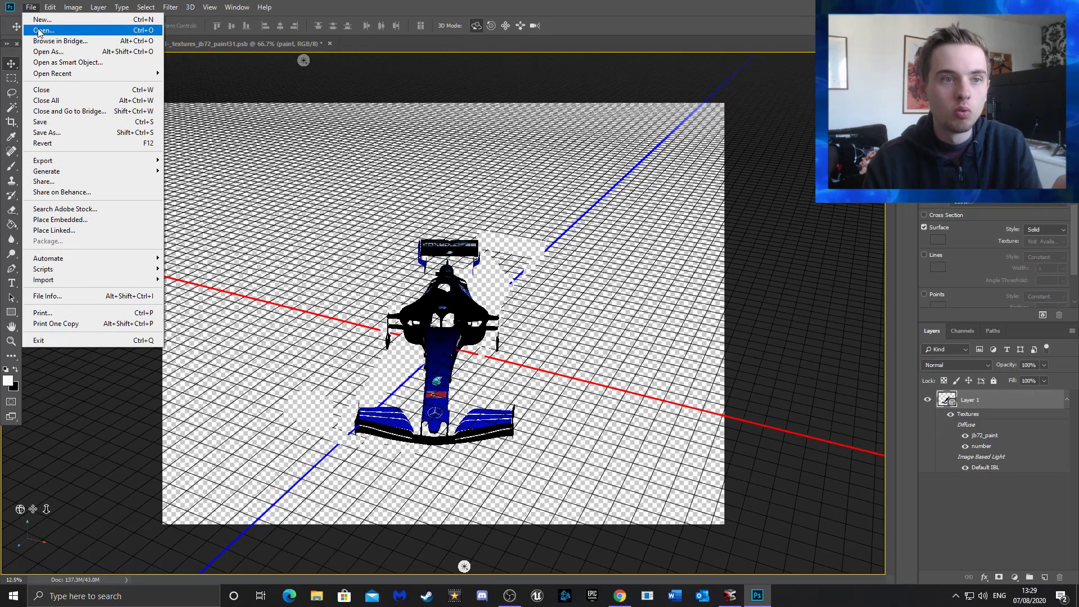
pyautogui.click(39, 27)
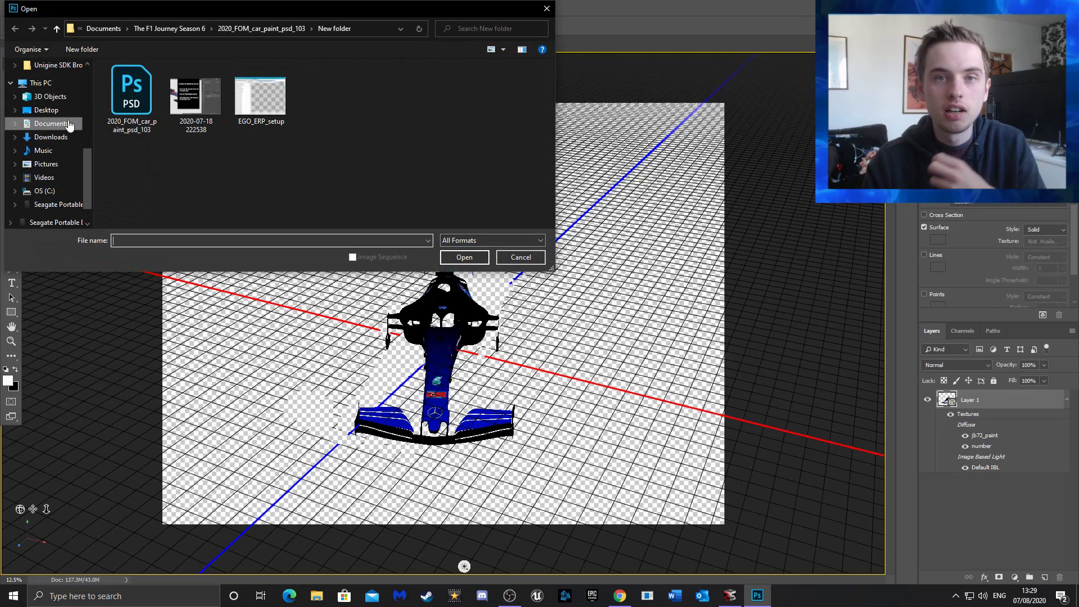
pyautogui.click(46, 110)
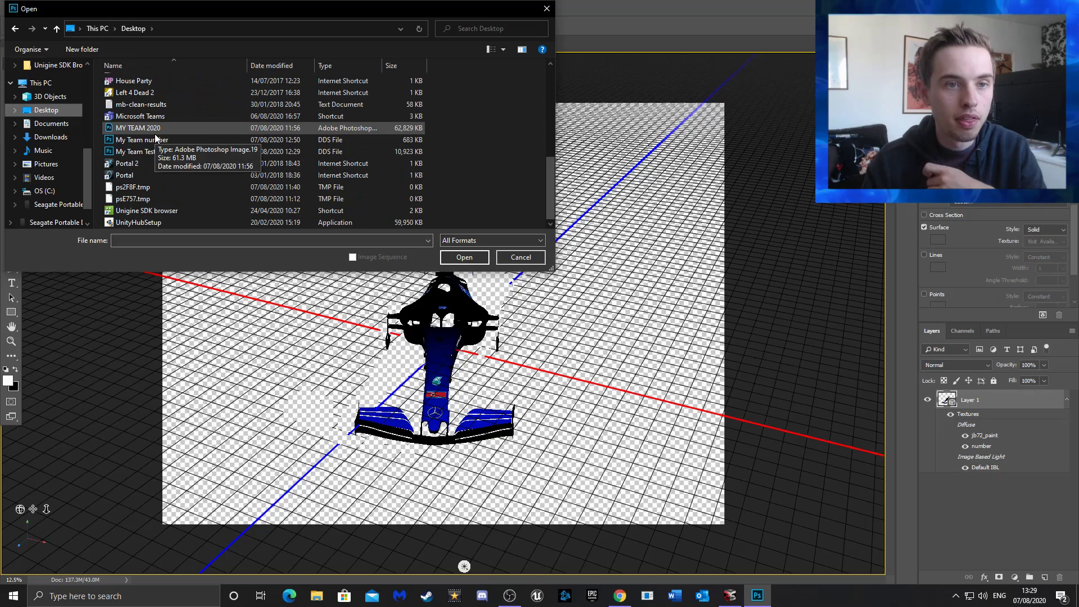
pyautogui.scroll(1, 163, 149)
pyautogui.click(138, 161)
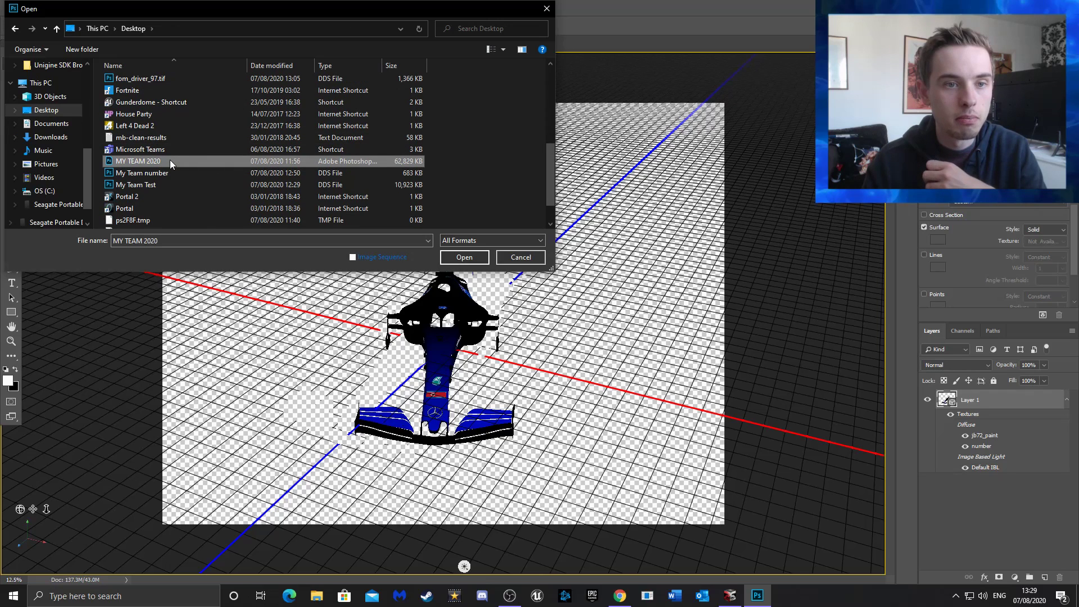
pyautogui.doubleClick(171, 162)
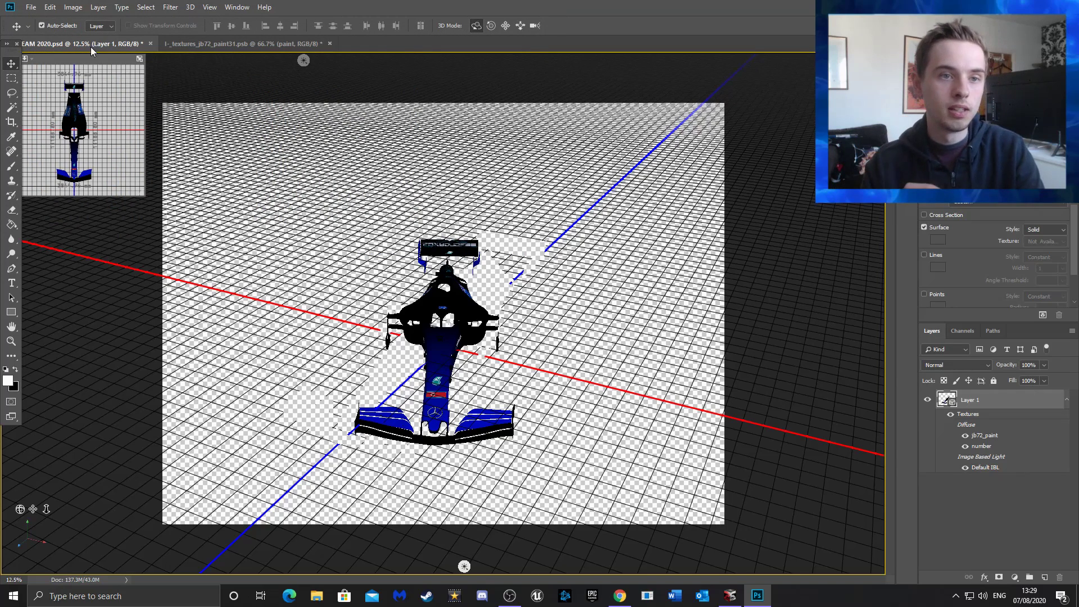
# Close both the MY TEAM 2020 document and the jb72_paint texture without saving changes
pyautogui.click(151, 43)
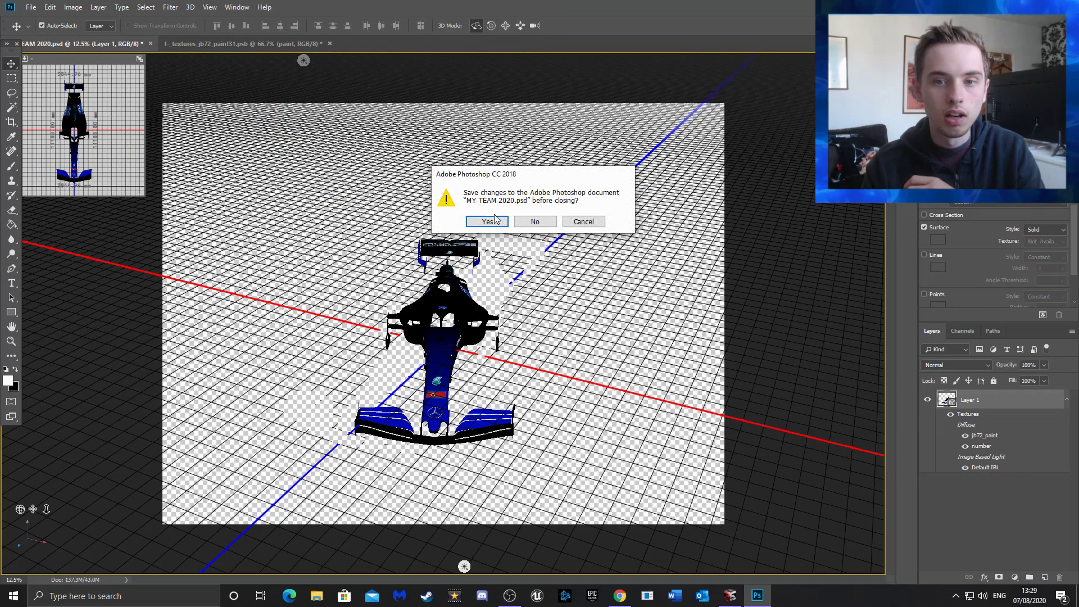
pyautogui.click(531, 221)
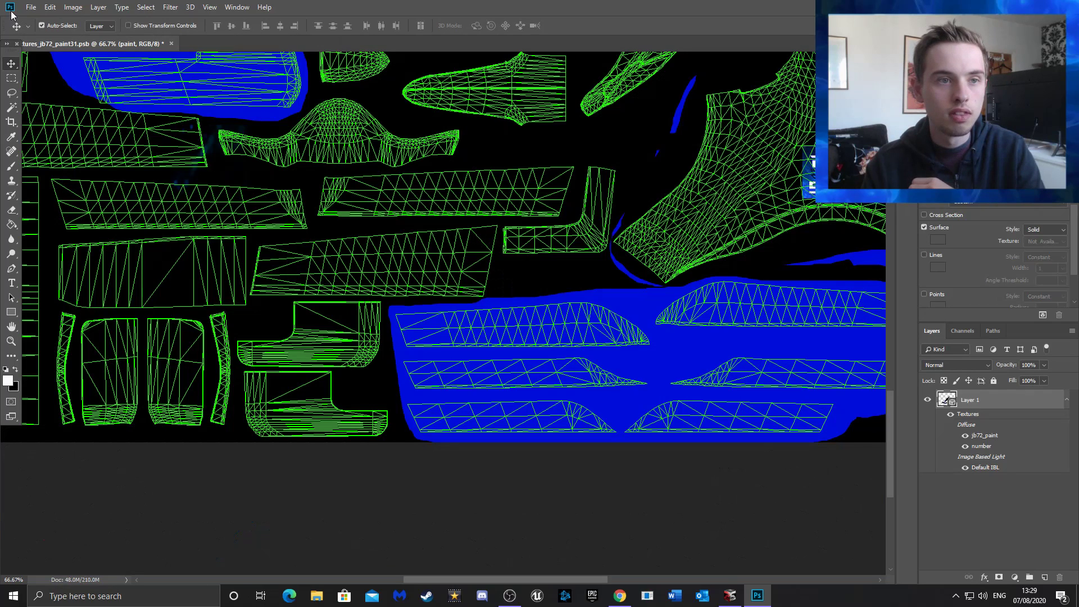
pyautogui.click(172, 44)
pyautogui.click(534, 222)
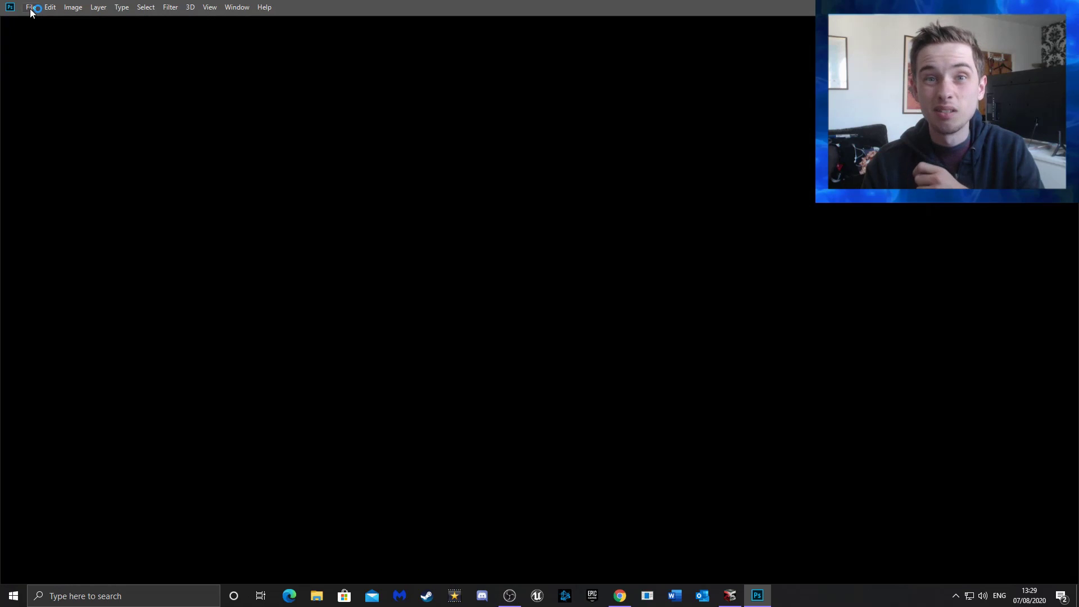
# Reopen MY TEAM 2020 from the Desktop and orbit the car model
pyautogui.click(29, 8)
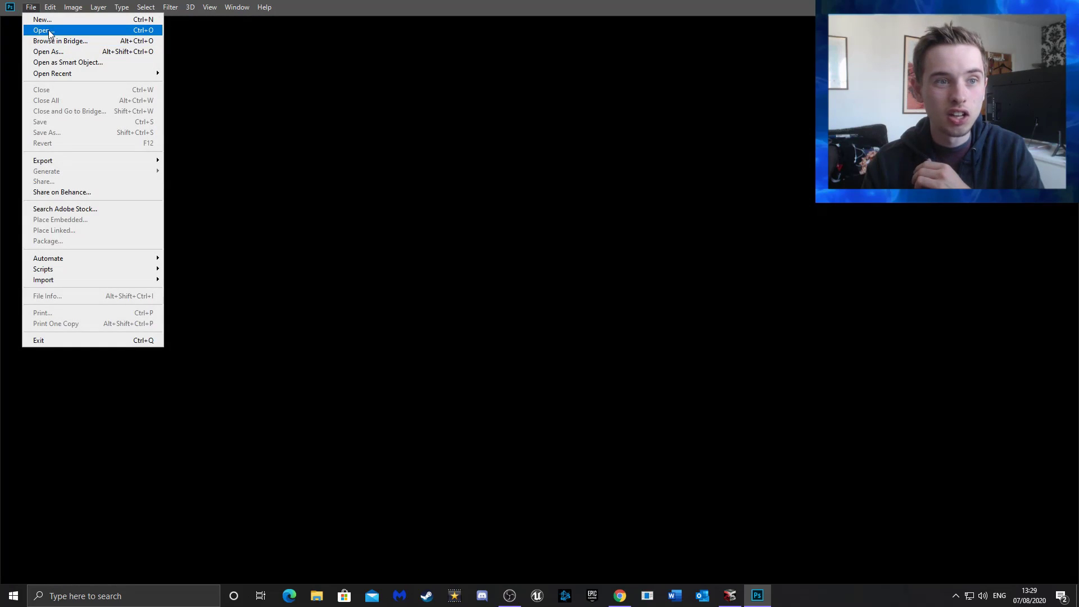
pyautogui.click(45, 29)
pyautogui.scroll(-5, 163, 186)
pyautogui.doubleClick(143, 130)
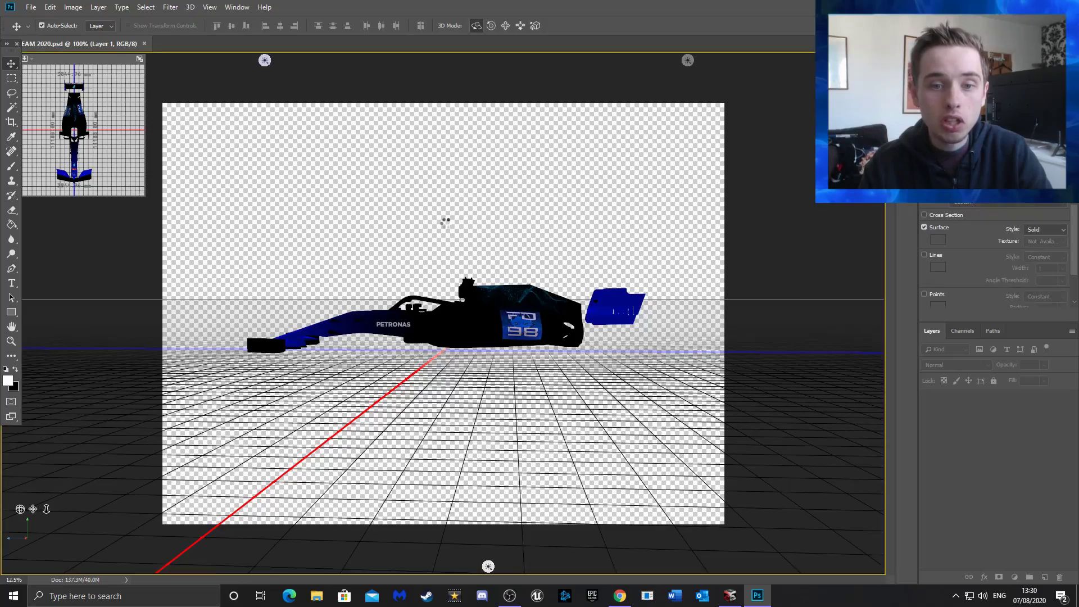
pyautogui.moveTo(388, 176); pyautogui.dragTo(523, 199)
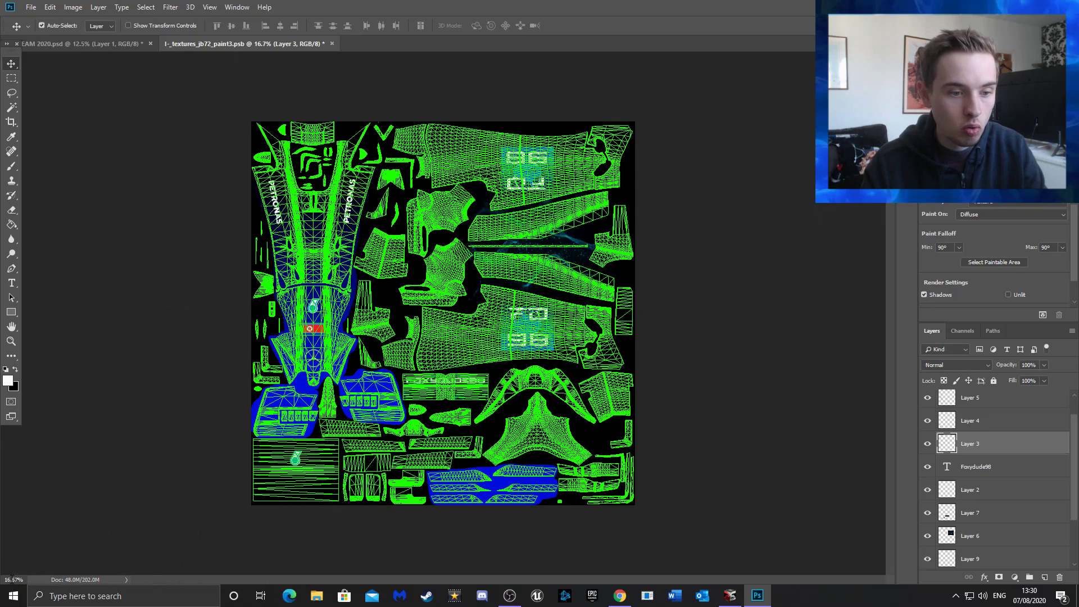
# Examine both engine cover side panels of the reopened jb72_paint texture at 66.7% zoom, including the 98 logo and its inverted counterpart
pyautogui.hotkey('ctrl', '+')
pyautogui.hotkey('ctrl', '+')
pyautogui.hotkey('ctrl', '+')
pyautogui.hotkey('ctrl', '+')
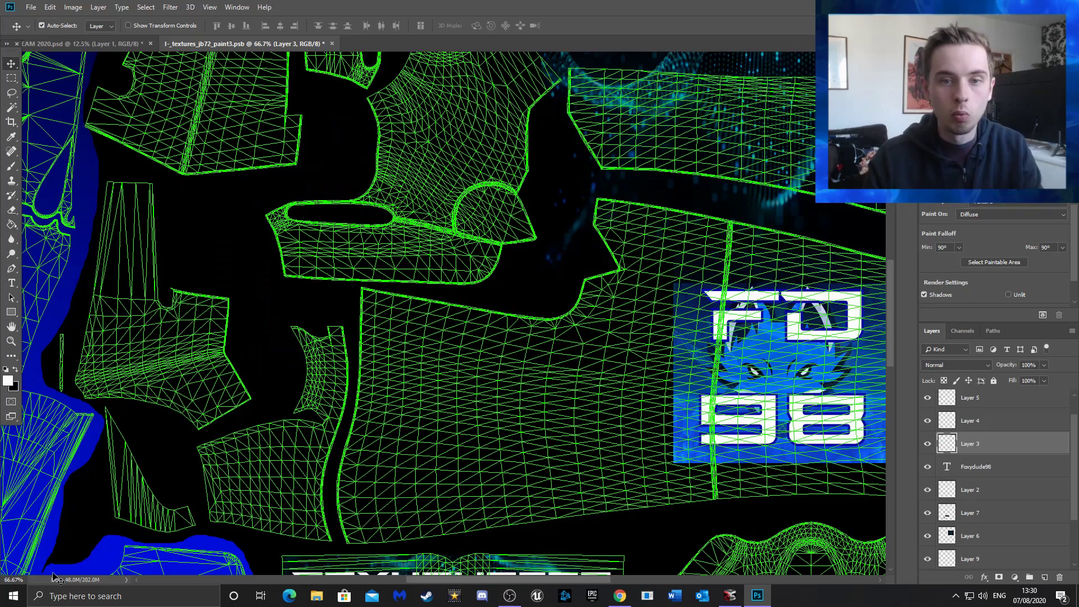
pyautogui.scroll(-2, 331, 381)
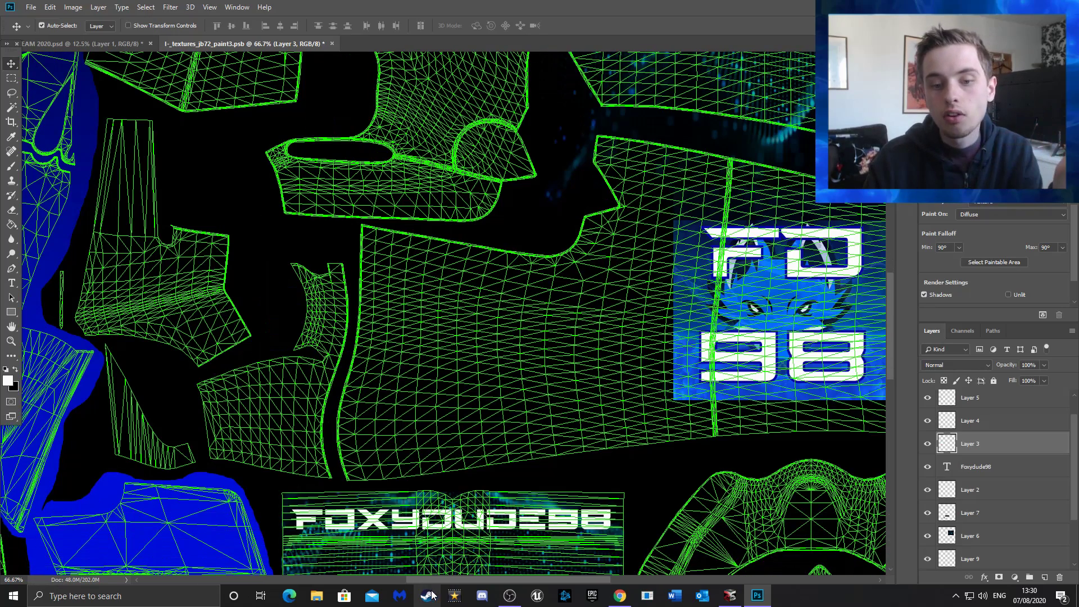
pyautogui.moveTo(416, 582); pyautogui.dragTo(474, 581)
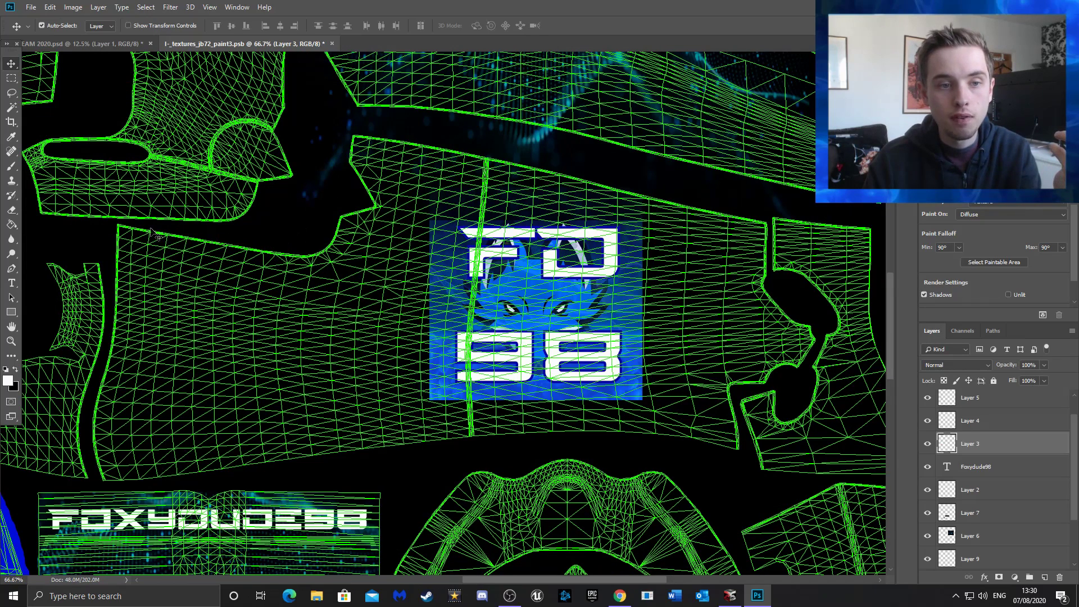
pyautogui.scroll(5, 360, 275)
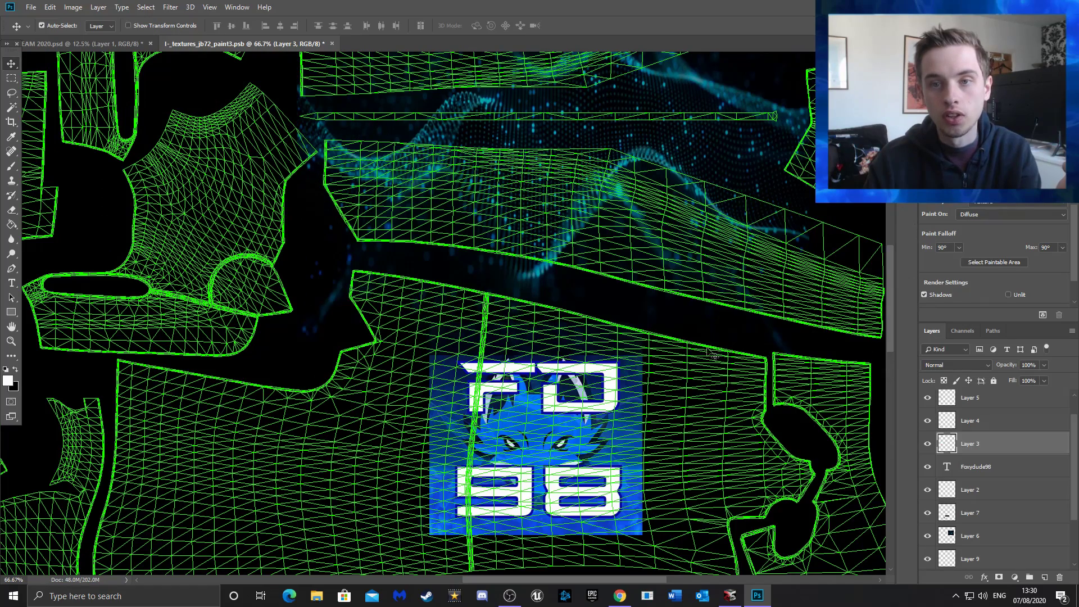
pyautogui.scroll(7, 703, 354)
pyautogui.scroll(8, 698, 353)
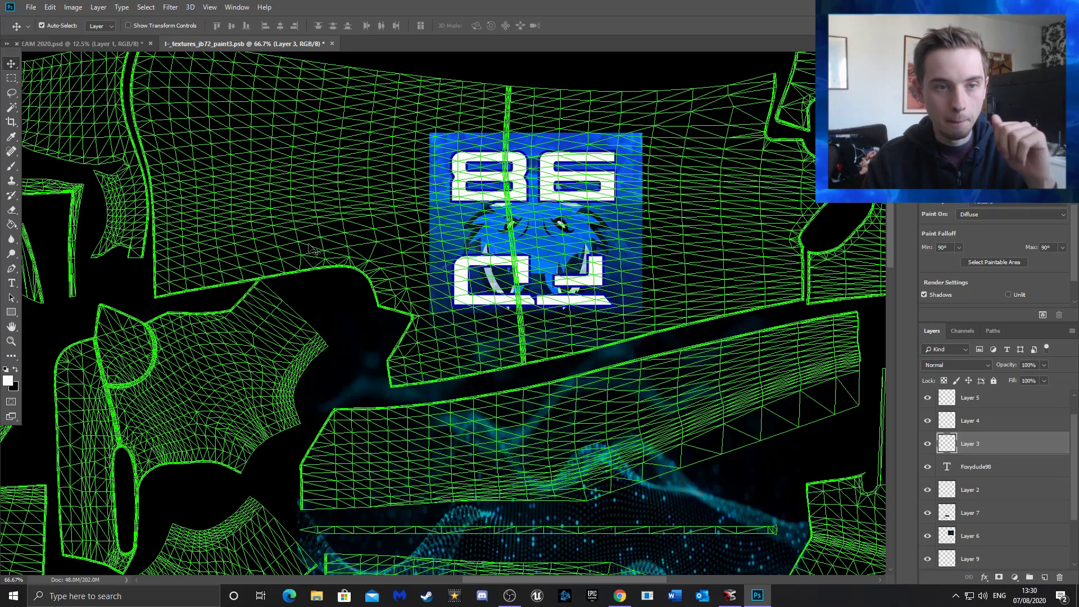
# Examine the texture's nose section from the Petronas lettering down to the Mercedes star, and return to the cockpit area
pyautogui.moveTo(504, 582); pyautogui.dragTo(323, 559)
pyautogui.scroll(-5, 394, 427)
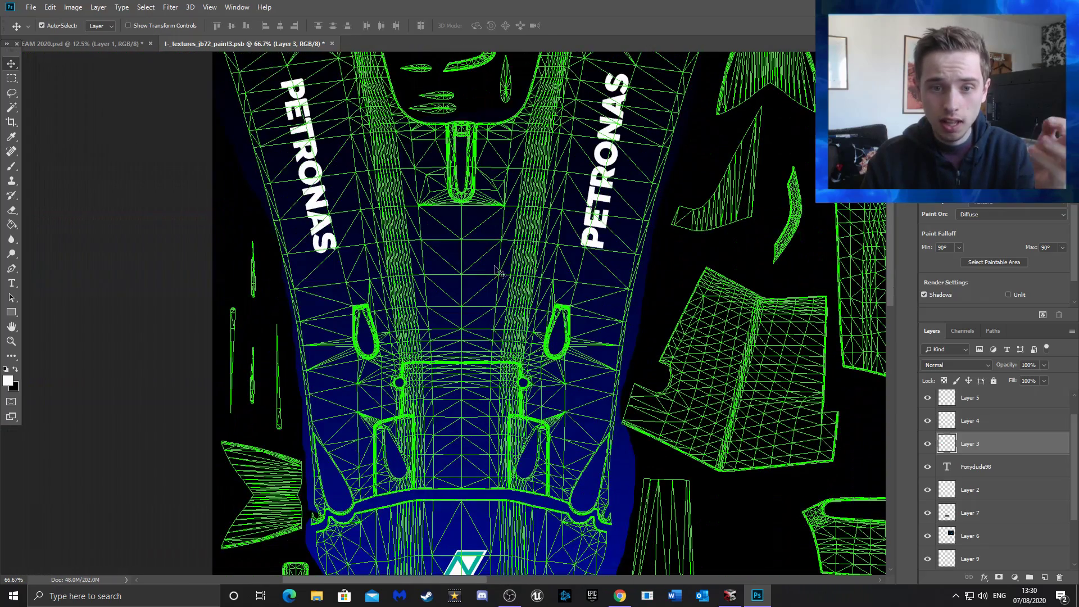
pyautogui.scroll(-7, 495, 298)
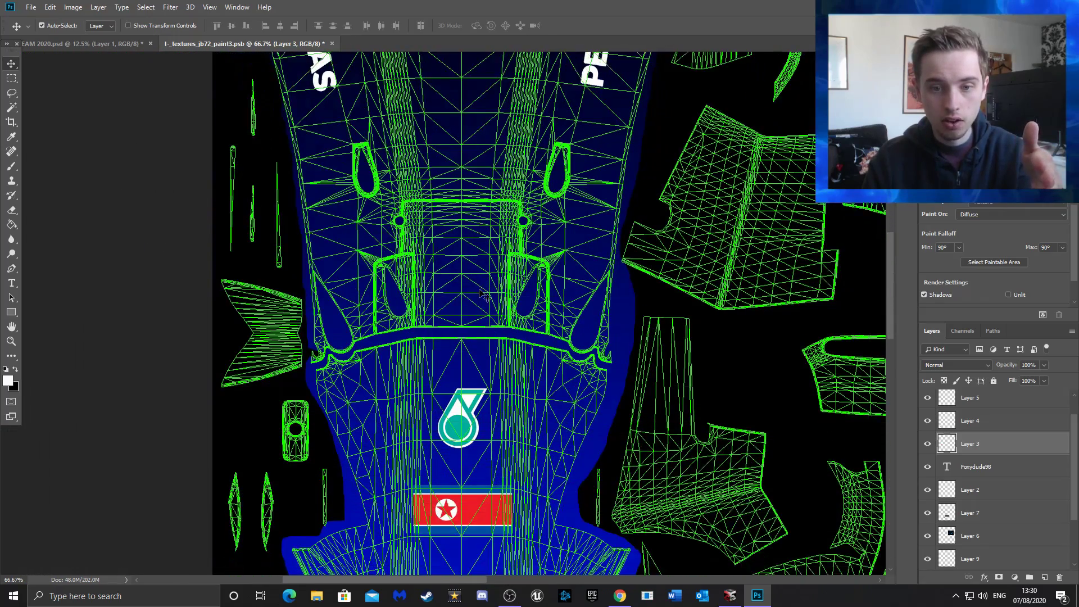
pyautogui.scroll(-3, 467, 284)
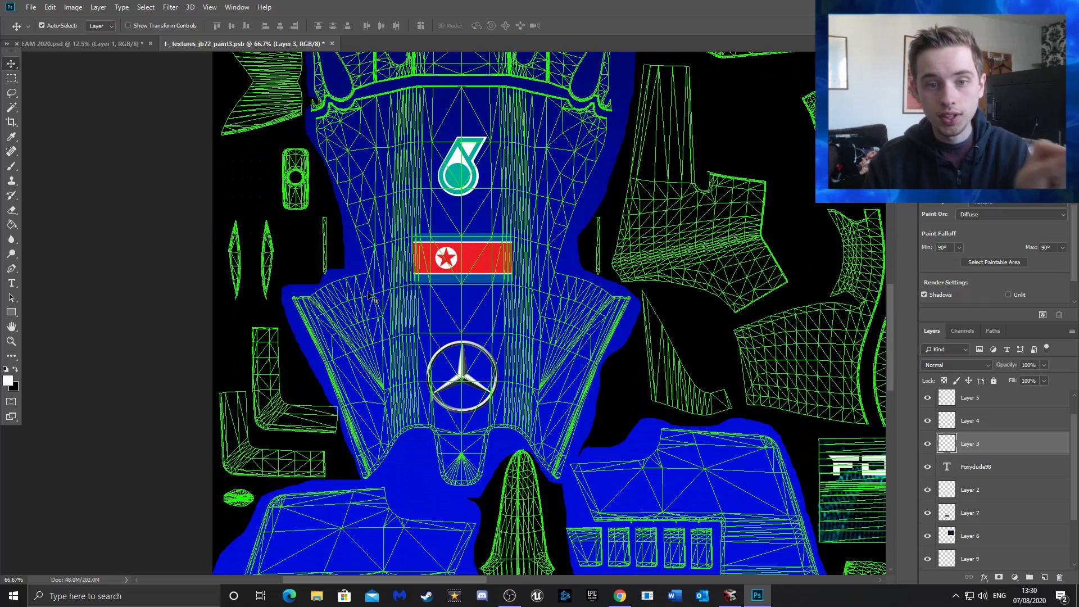
pyautogui.scroll(12, 423, 339)
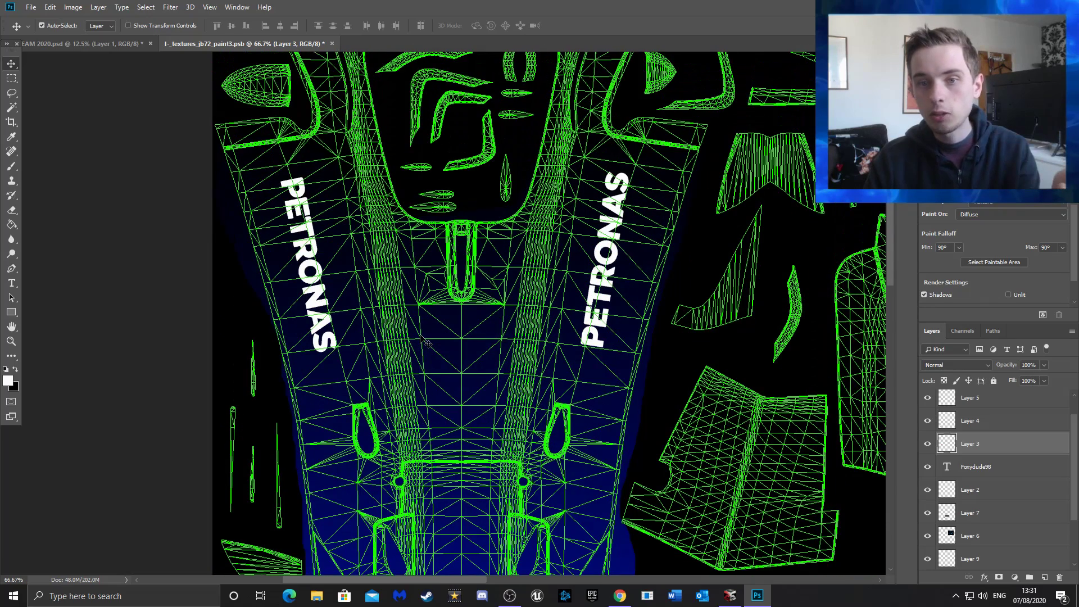
# Move the Petronas emblem on Layer 5 up the nose to between the lower ends of the two PETRONAS letterings
pyautogui.scroll(1, 428, 344)
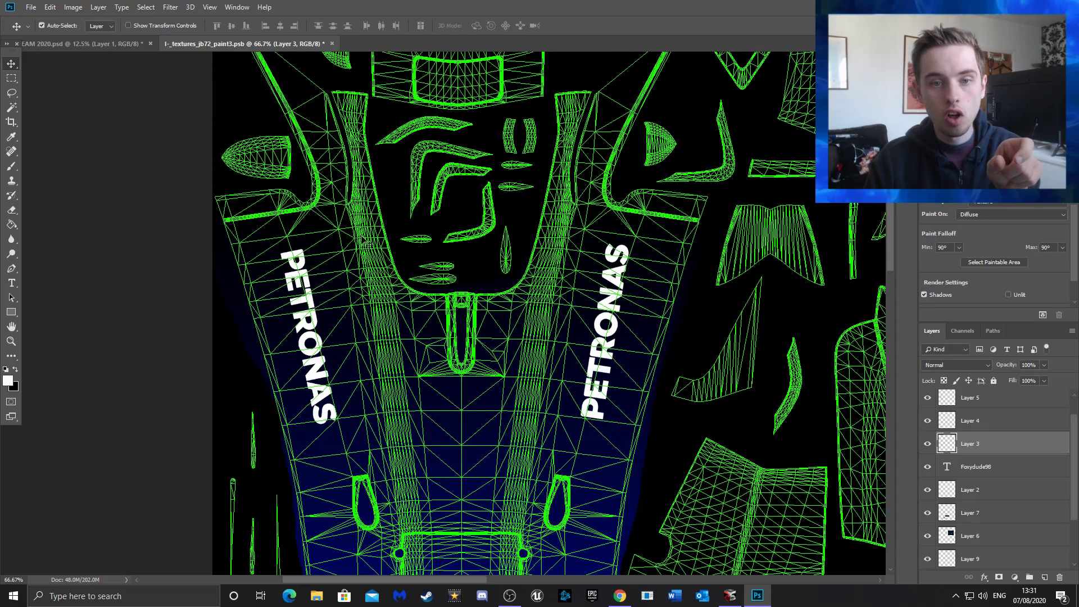
pyautogui.scroll(-3, 394, 337)
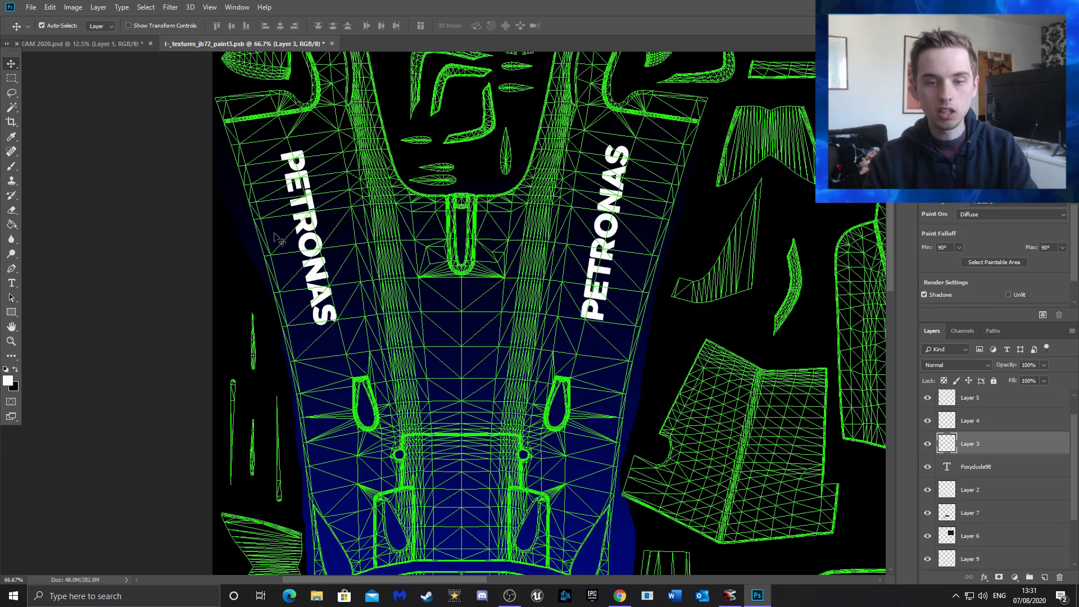
pyautogui.scroll(-5, 291, 251)
pyautogui.scroll(-9, 284, 258)
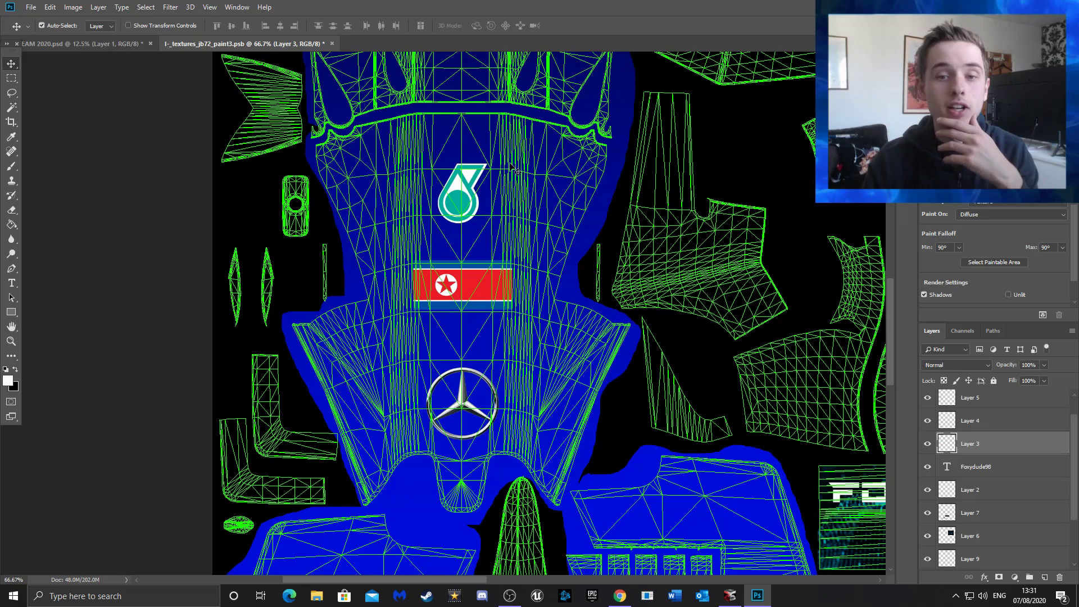
pyautogui.click(460, 194)
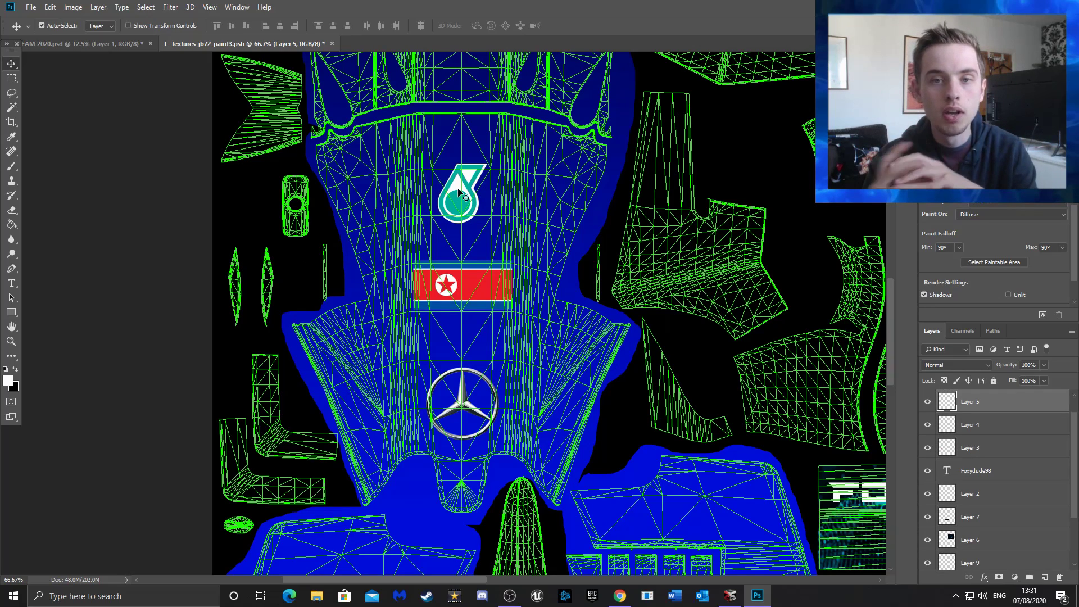
pyautogui.scroll(8, 459, 194)
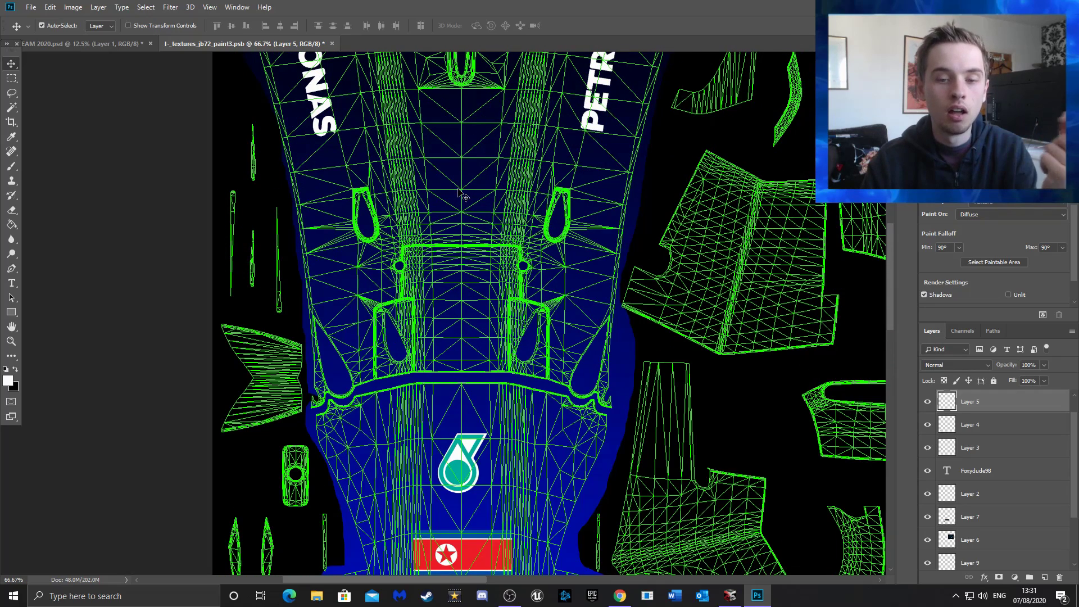
pyautogui.moveTo(460, 456); pyautogui.dragTo(461, 130)
# Shift the flag on the nose slightly down towards the Mercedes star
pyautogui.scroll(-5, 548, 321)
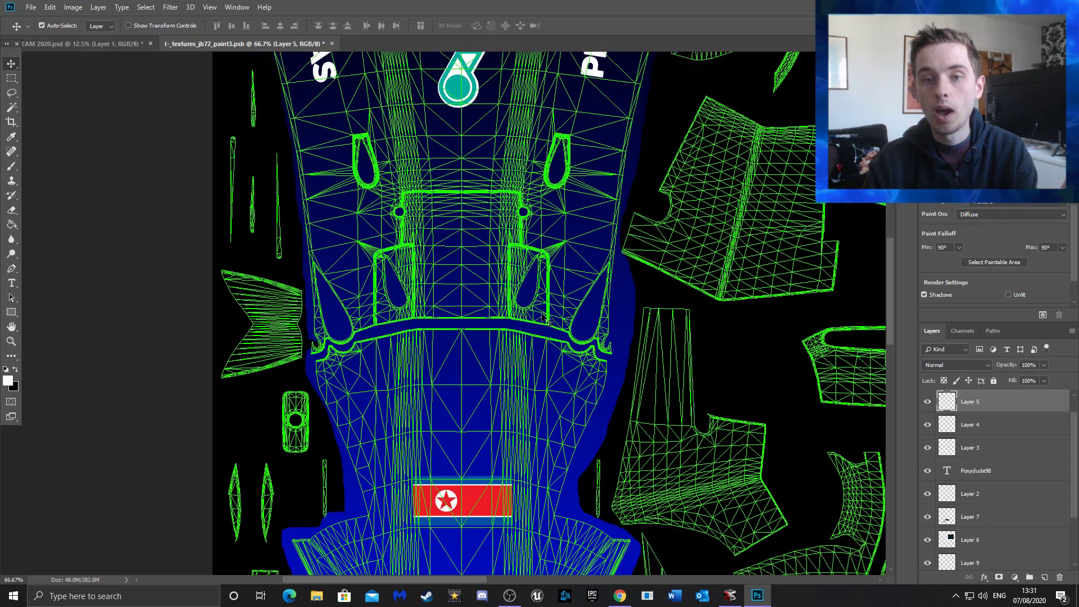
pyautogui.scroll(-5, 467, 335)
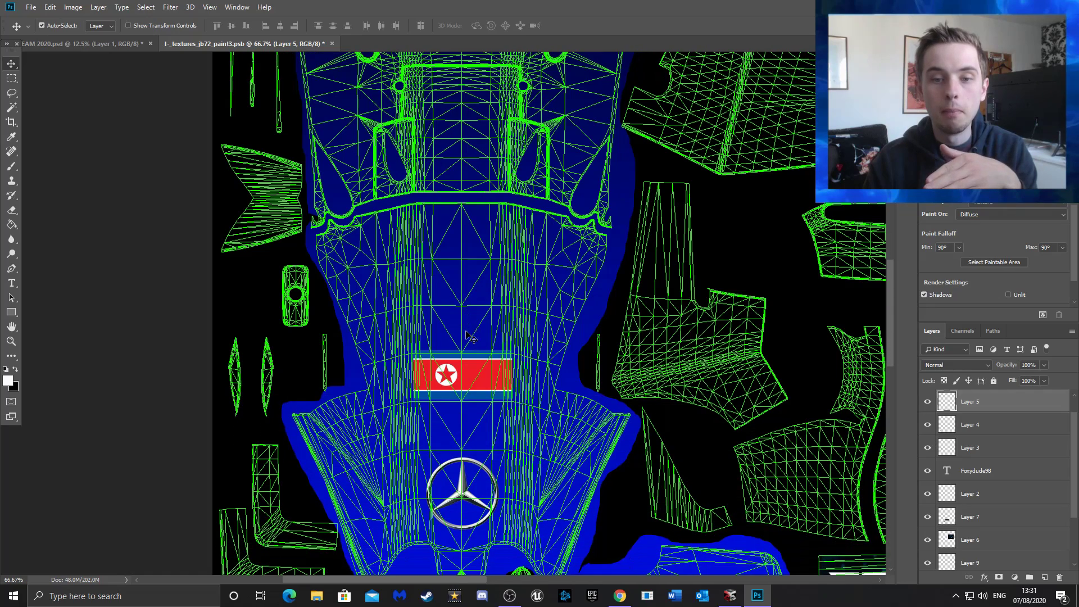
pyautogui.moveTo(465, 315); pyautogui.dragTo(466, 334)
# Paint a single white Brush dab on Layer 1 over the rectangular mesh piece beside the large square panel
pyautogui.scroll(-15, 405, 435)
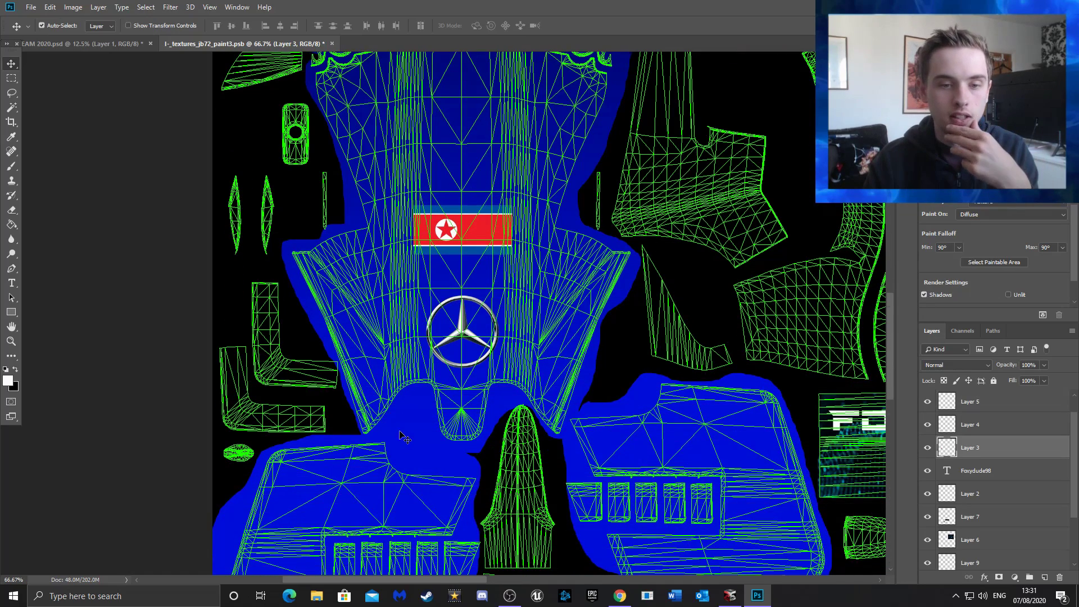
pyautogui.scroll(-3, 405, 436)
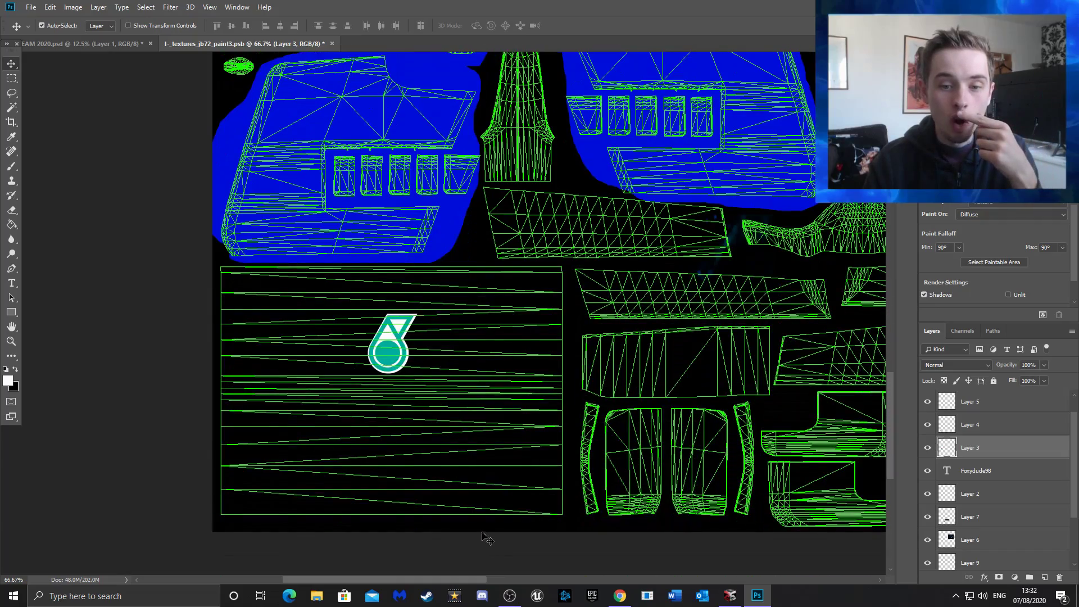
pyautogui.moveTo(455, 583); pyautogui.dragTo(498, 558)
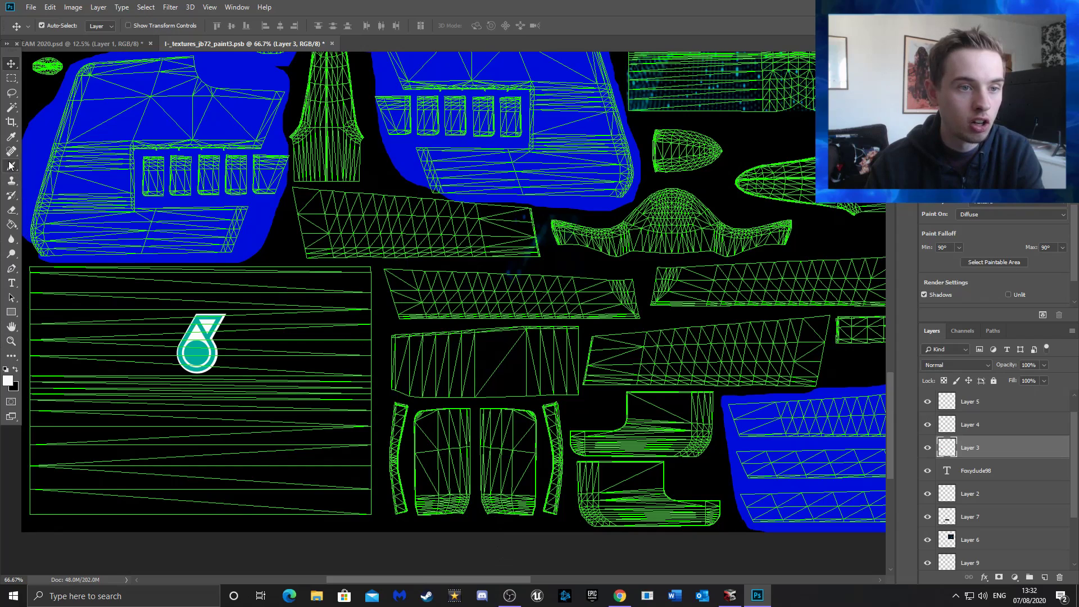
pyautogui.press('b')
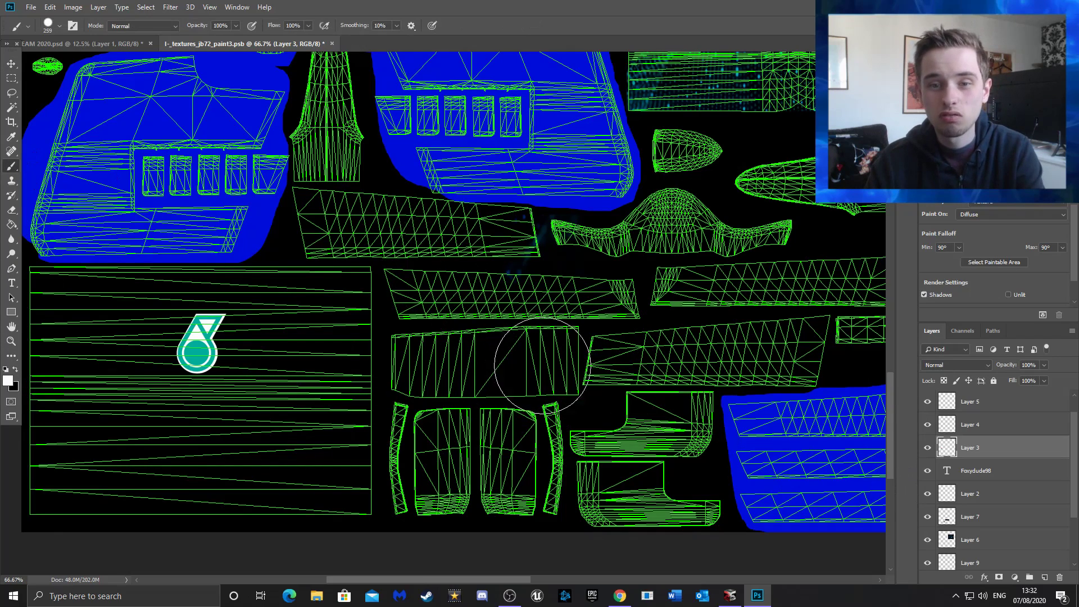
pyautogui.scroll(-2, 1002, 495)
pyautogui.click(990, 538)
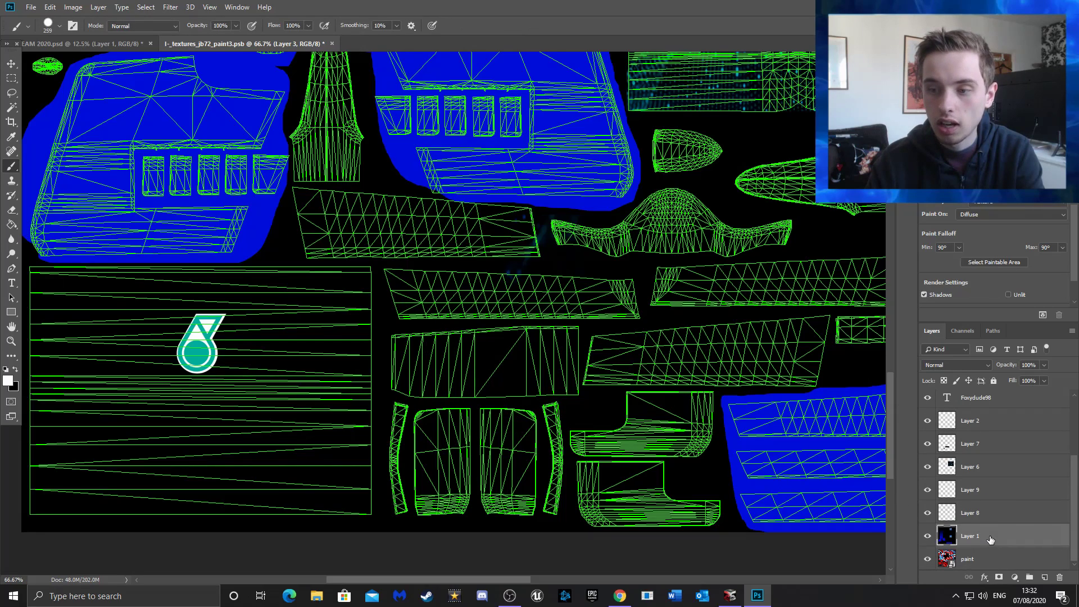
pyautogui.click(473, 355)
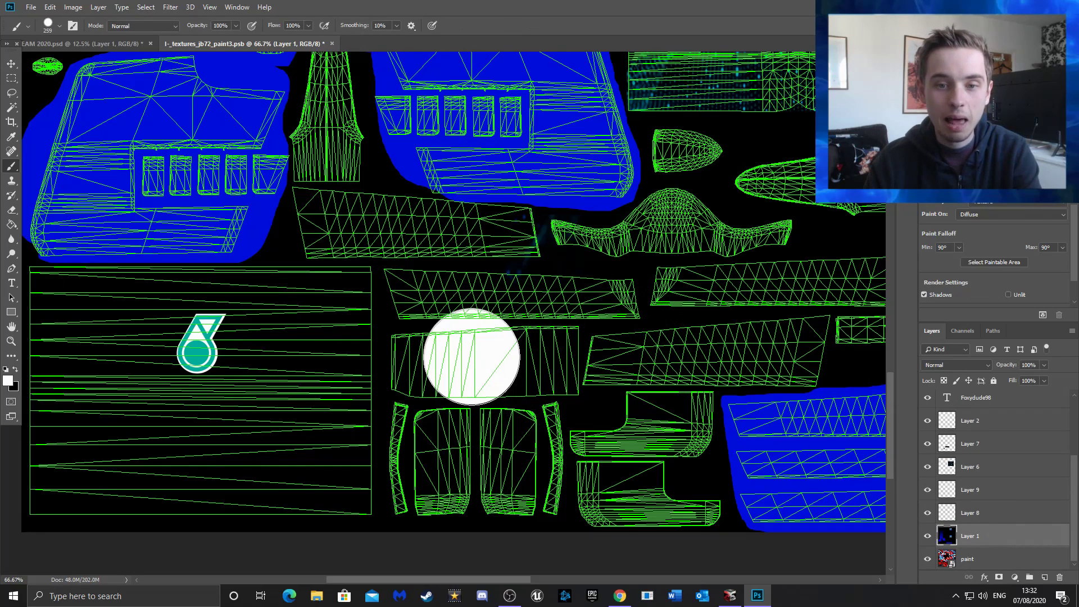
# Switch back to the Move tool, save the jb72_paint texture and return to the MY TEAM 2020 model
pyautogui.click(11, 64)
pyautogui.hotkey('ctrl', 's')
pyautogui.click(44, 44)
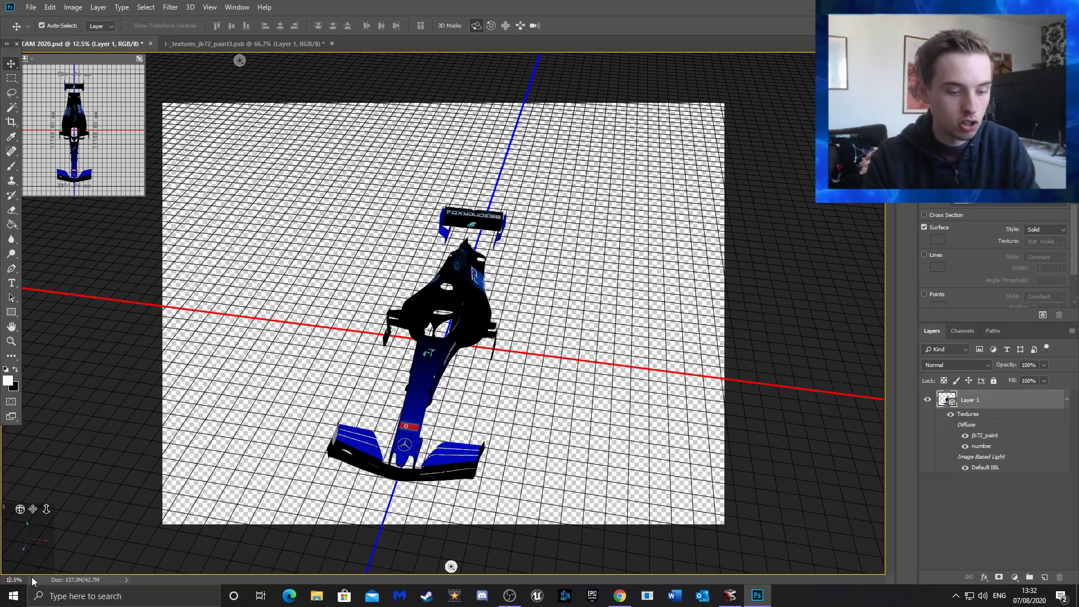
# Examine the car model from the sidepods to the nose at 52.5% zoom, then orbit the whole car at 12.5%
pyautogui.press('BackSpace')
pyautogui.write('5')
pyautogui.press('Return')
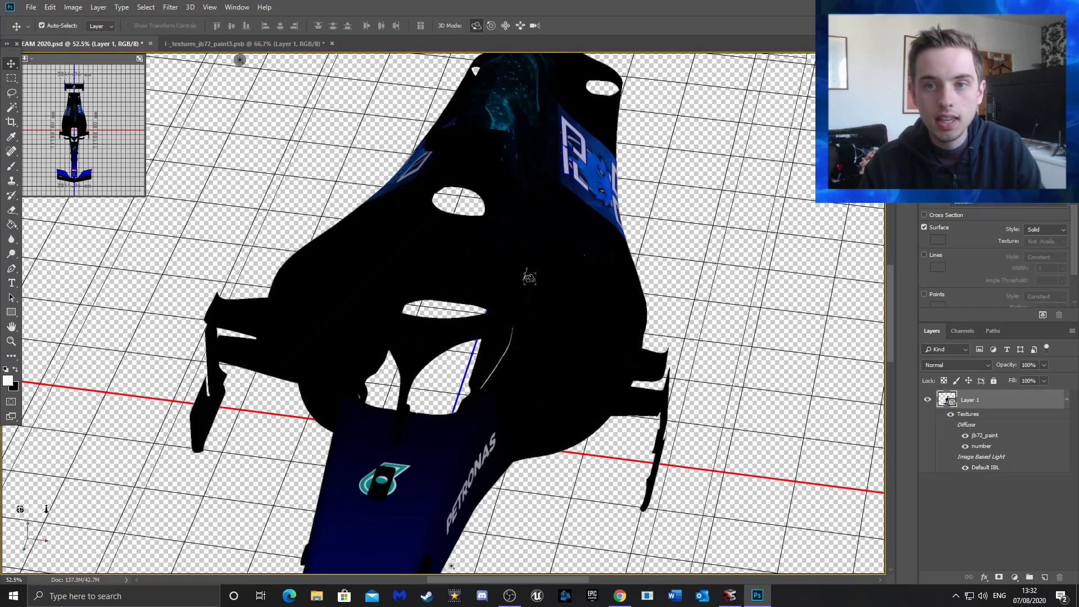
pyautogui.scroll(-10, 529, 277)
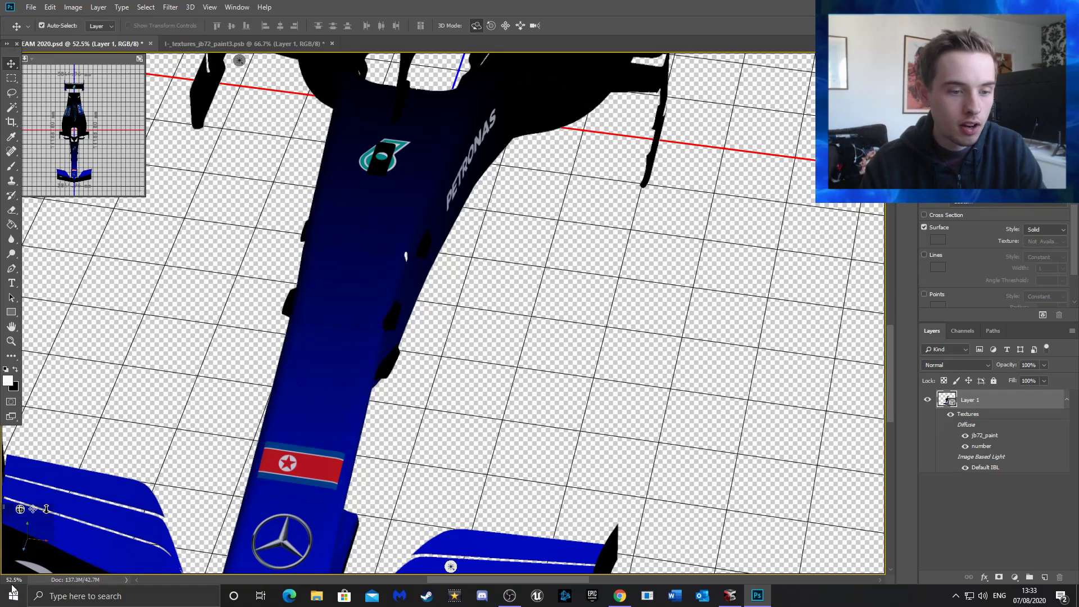
pyautogui.scroll(-5, 22, 554)
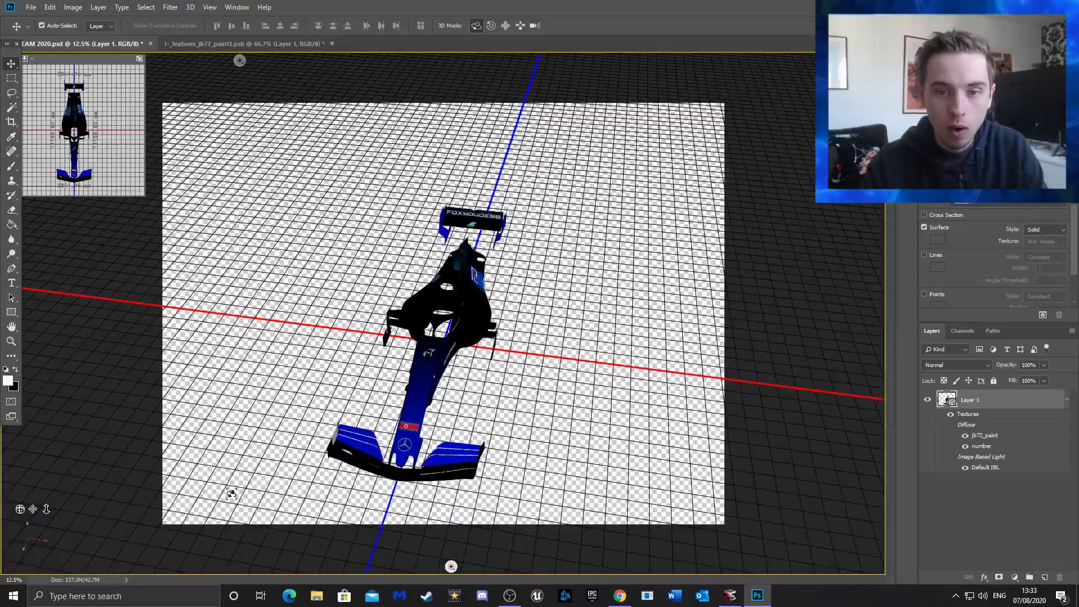
pyautogui.moveTo(326, 277); pyautogui.dragTo(353, 249)
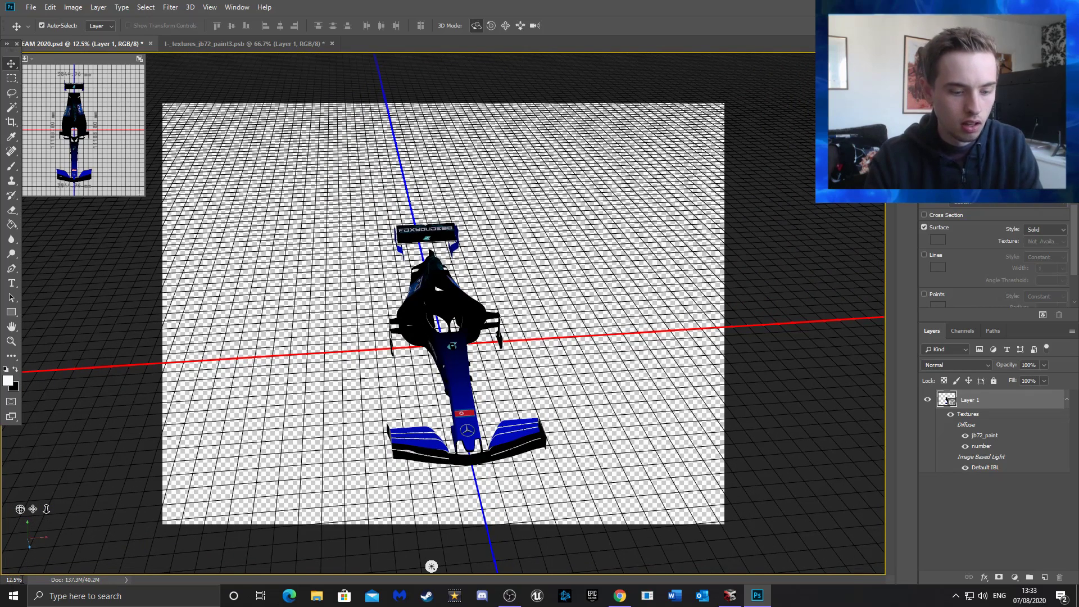
# Examine the front wing and nose at 52.5% zoom while orbiting the model
pyautogui.write('5')
pyautogui.press('Return')
pyautogui.scroll(-8, 178, 453)
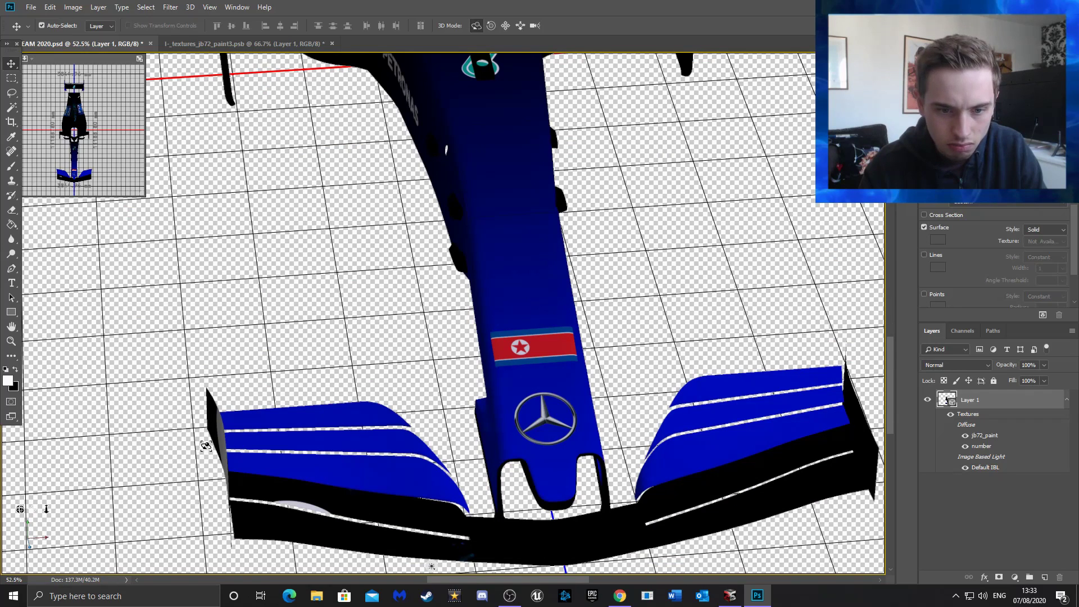
pyautogui.moveTo(251, 305); pyautogui.dragTo(242, 309)
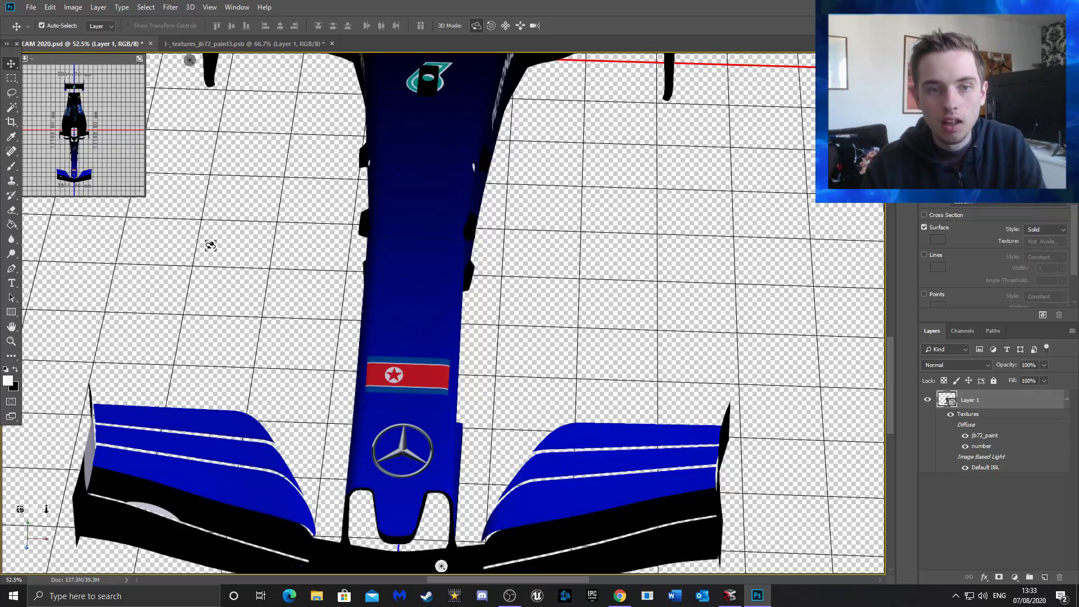
pyautogui.moveTo(161, 240); pyautogui.dragTo(12, 578)
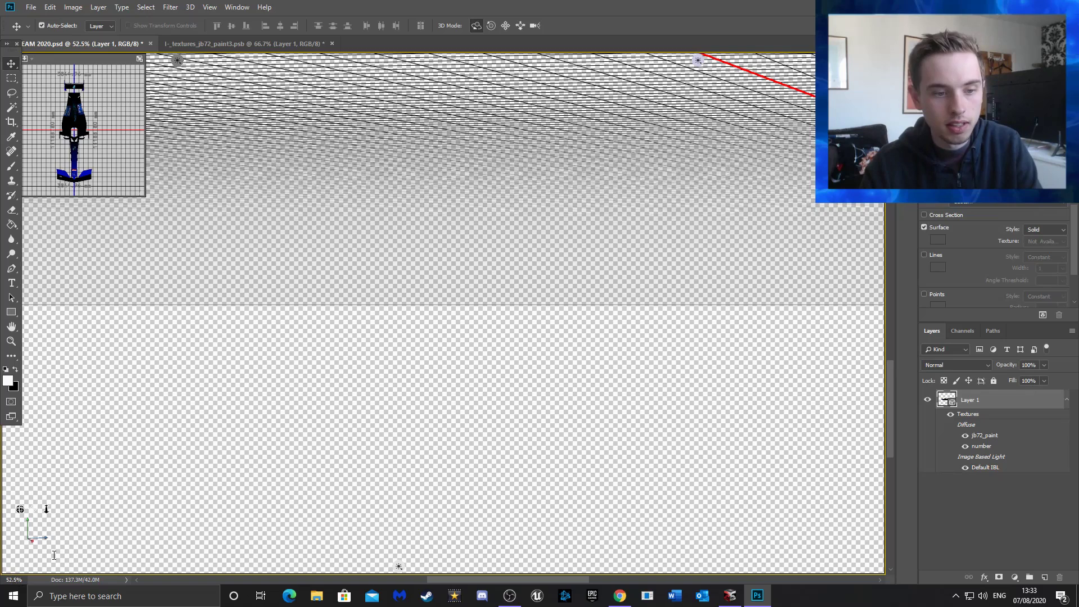
# View the whole car model at 12.5% zoom from a low front angle
pyautogui.press('1')
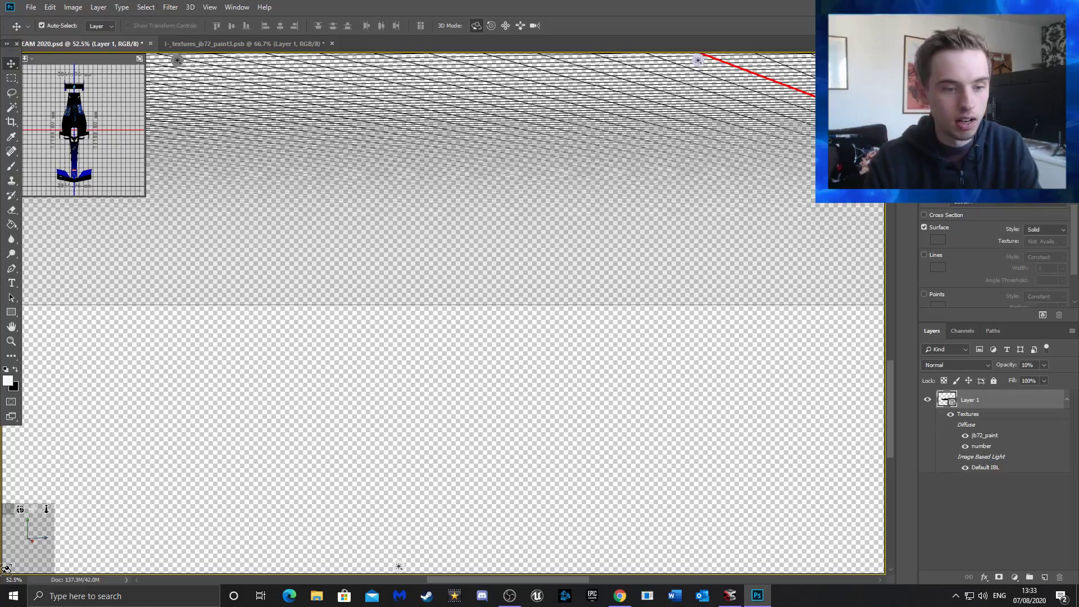
pyautogui.press('Return')
pyautogui.moveTo(337, 246); pyautogui.dragTo(191, 272)
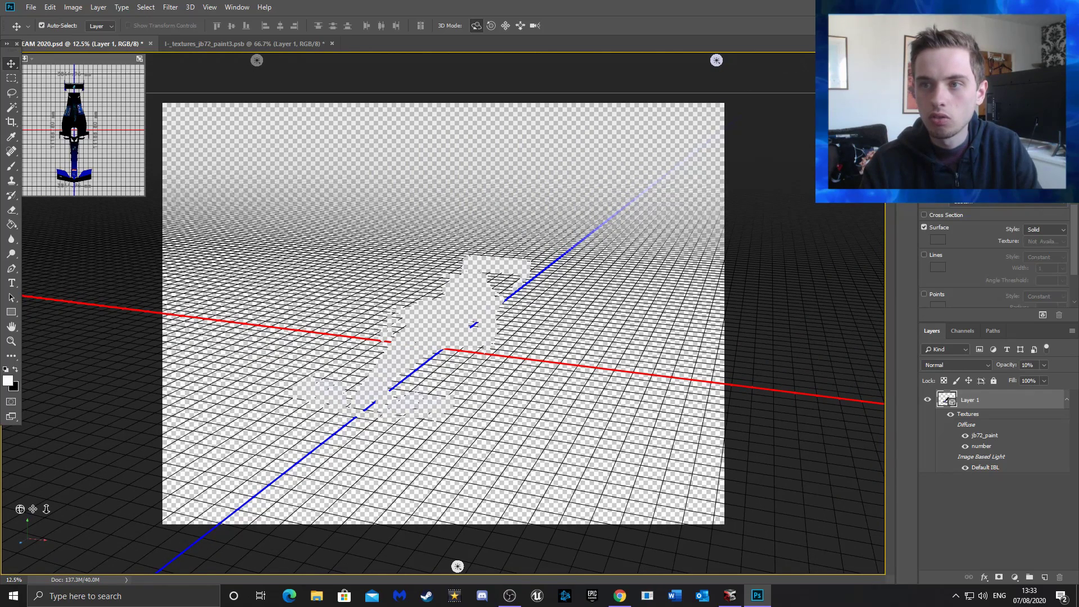
# Check the edit history and set the car layer's opacity back to 100%
pyautogui.click(906, 51)
pyautogui.scroll(1, 797, 84)
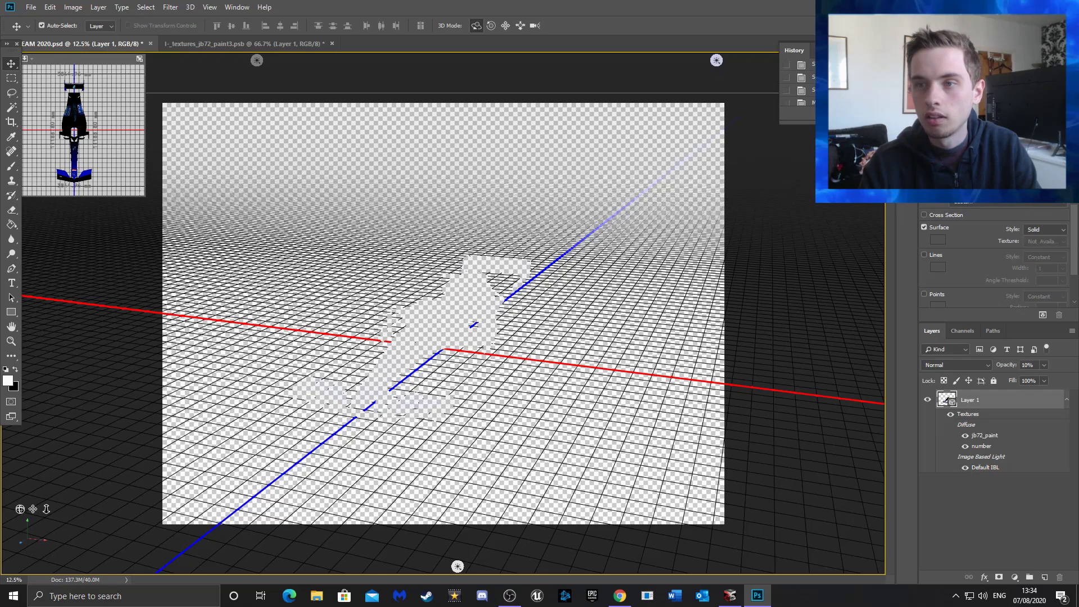
pyautogui.write('0')
pyautogui.press('Return')
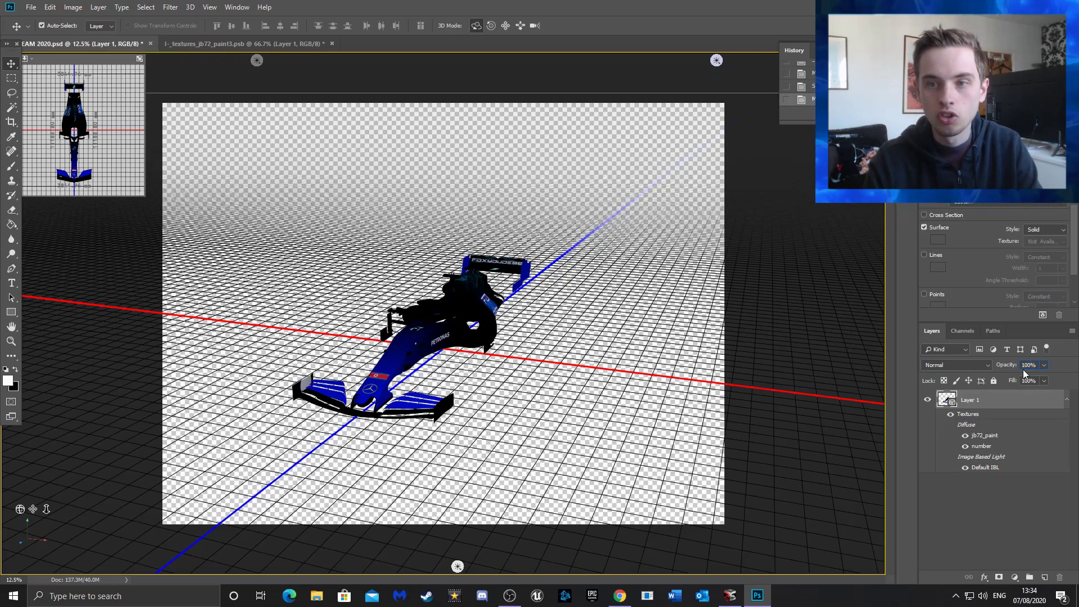
pyautogui.click(907, 53)
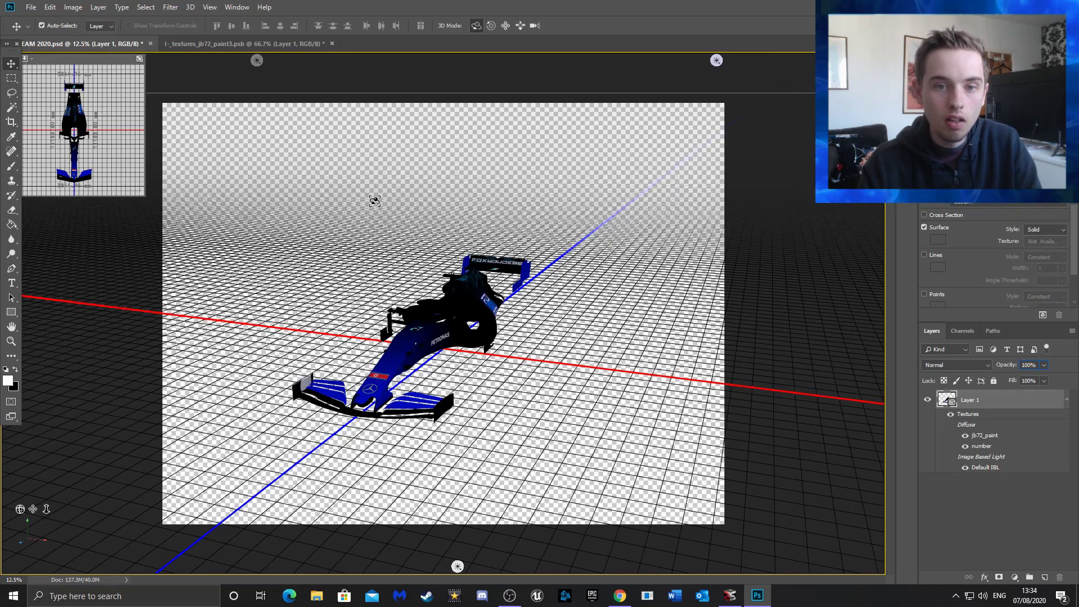
# Orbit the car model to view both of its sides and return to the jb72_paint texture
pyautogui.moveTo(357, 191); pyautogui.dragTo(256, 201)
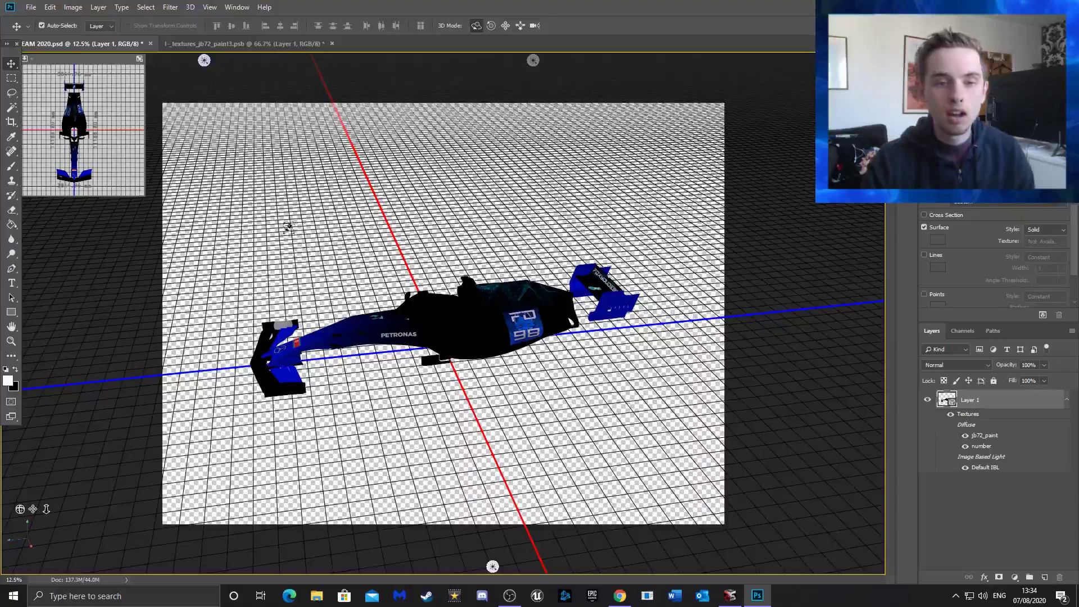
pyautogui.moveTo(298, 217); pyautogui.dragTo(535, 192)
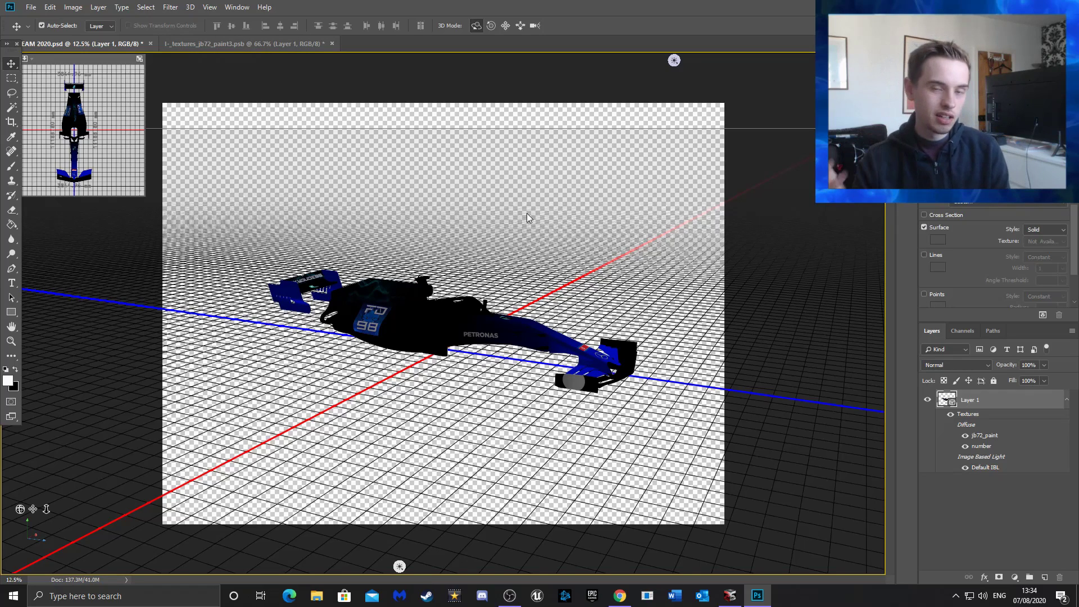
pyautogui.click(180, 45)
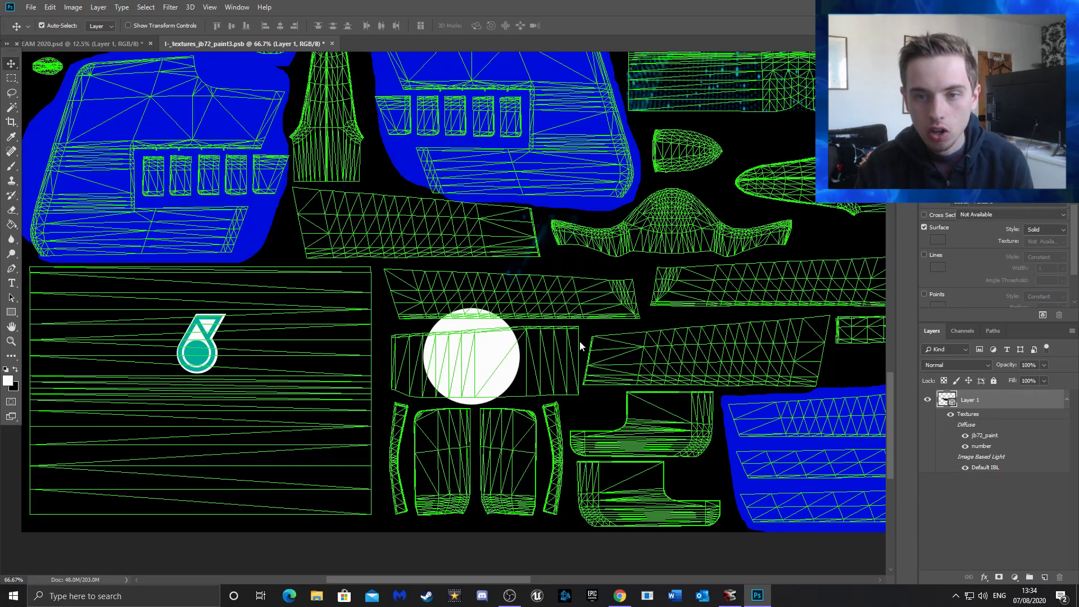
# Open the edit history of the jb72_paint texture and save the file
pyautogui.scroll(-2, 612, 342)
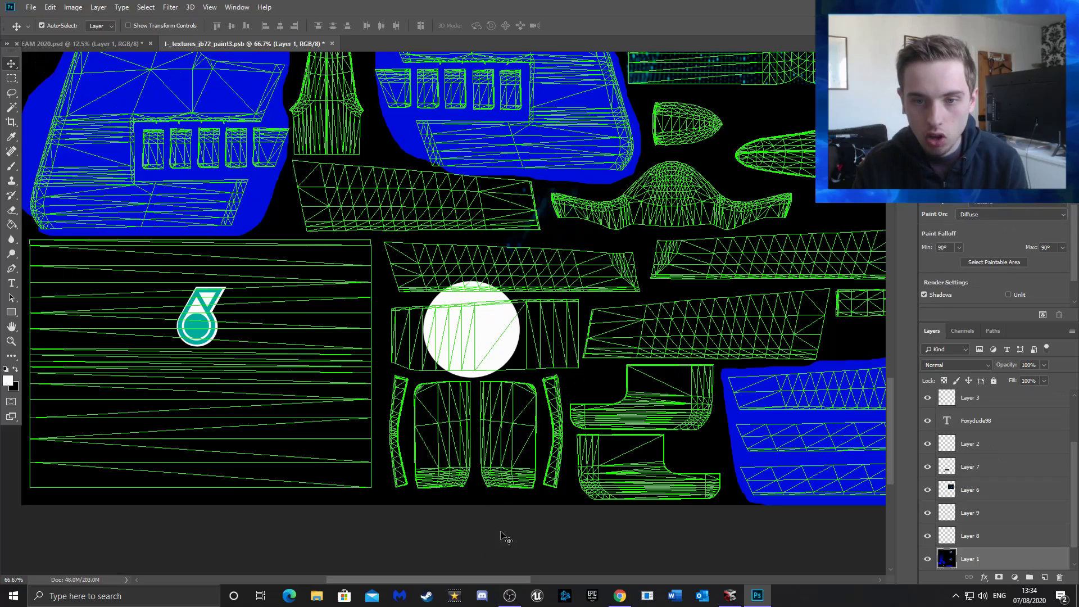
pyautogui.moveTo(470, 579); pyautogui.dragTo(500, 573)
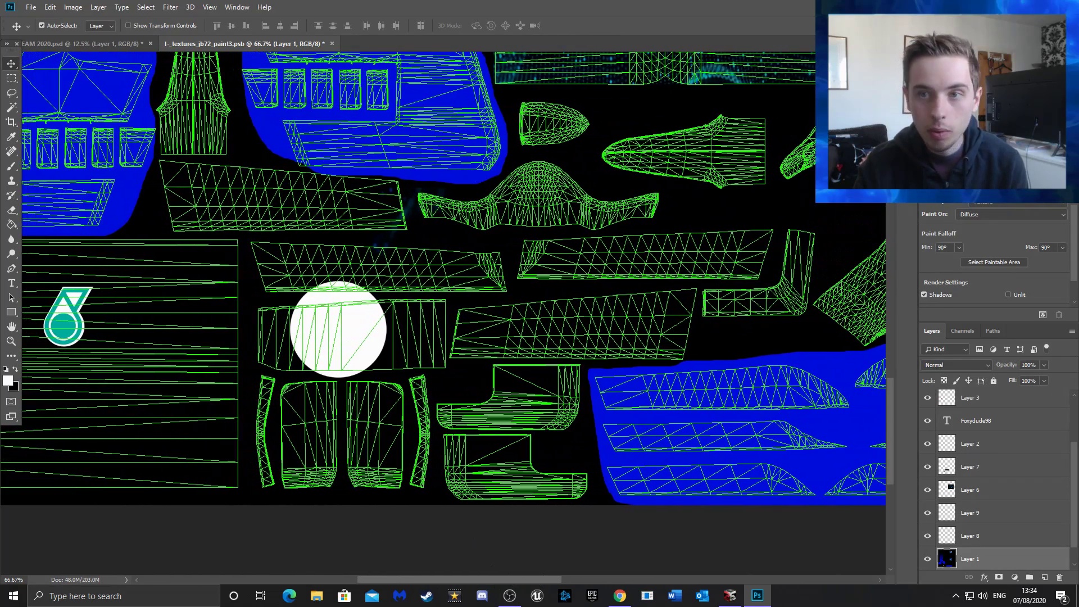
pyautogui.click(903, 54)
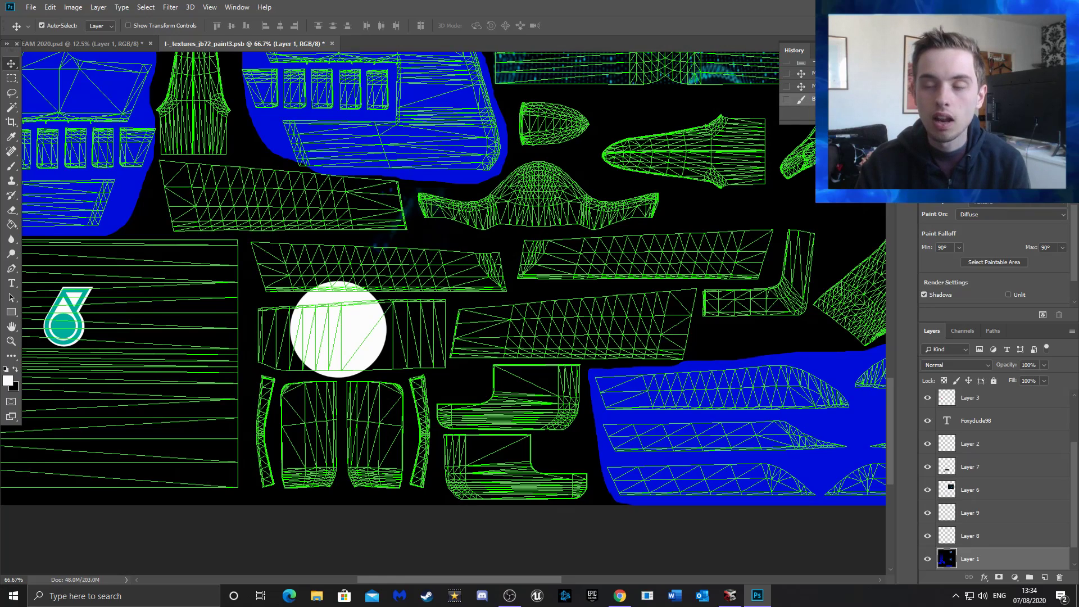
pyautogui.hotkey('ctrl', 's')
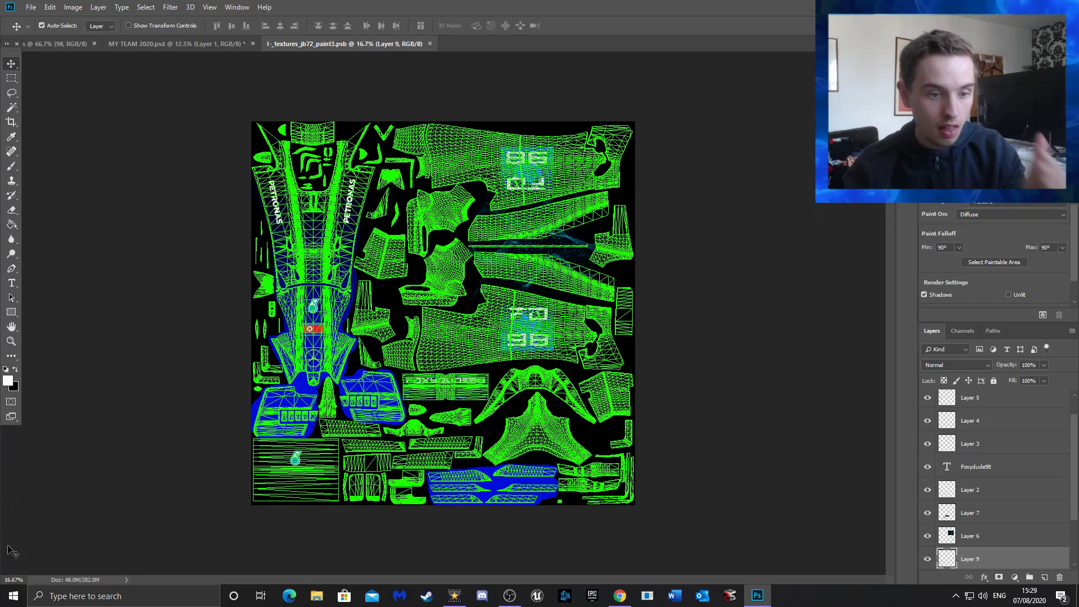
# Zoom the jb72_paint texture to 66.67%
pyautogui.click(11, 579)
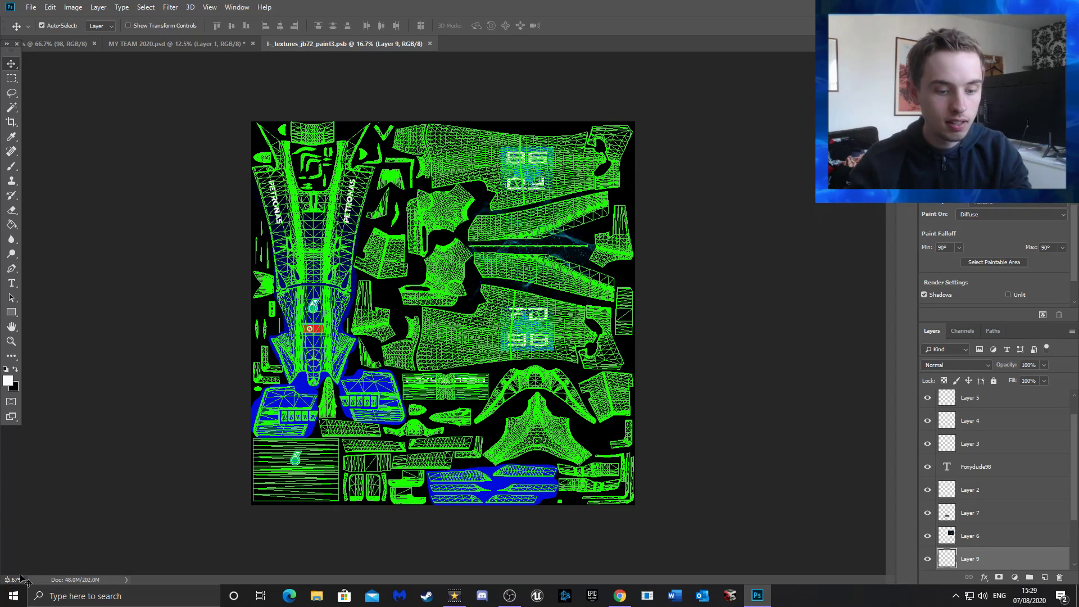
pyautogui.write('66.67')
pyautogui.press('Return')
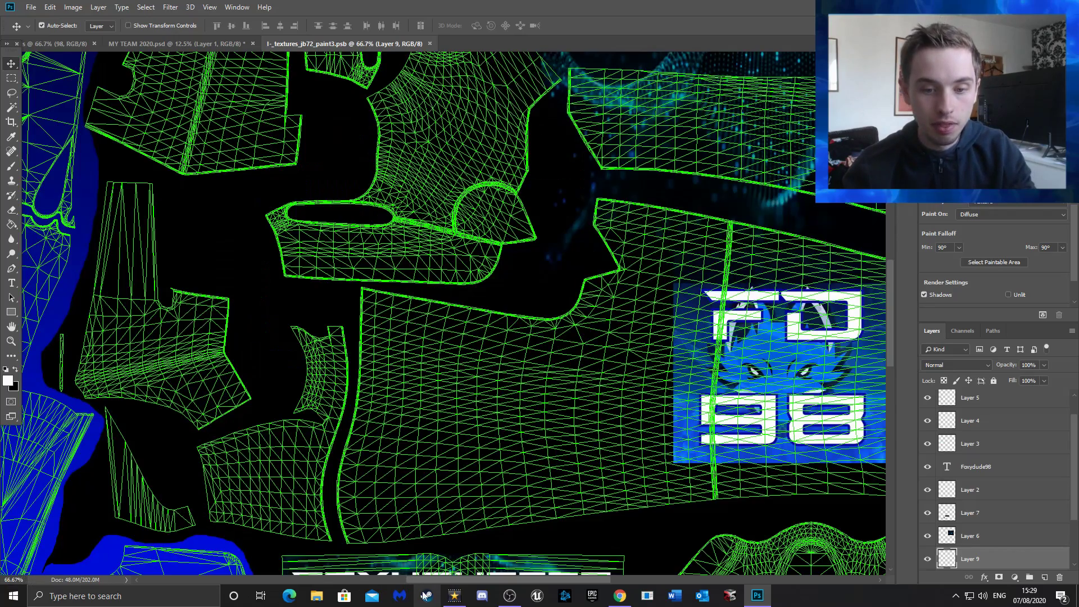
# Delete the turquoise-and-white logo above the flag on the car's nose in the jb72_paint texture
pyautogui.moveTo(407, 580); pyautogui.dragTo(323, 581)
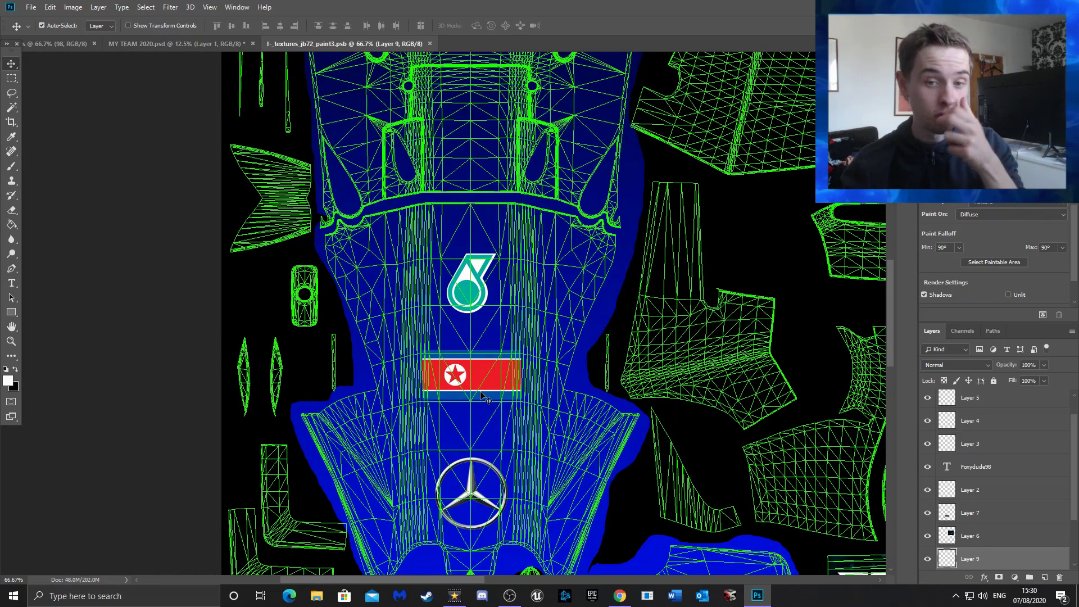
pyautogui.click(468, 291)
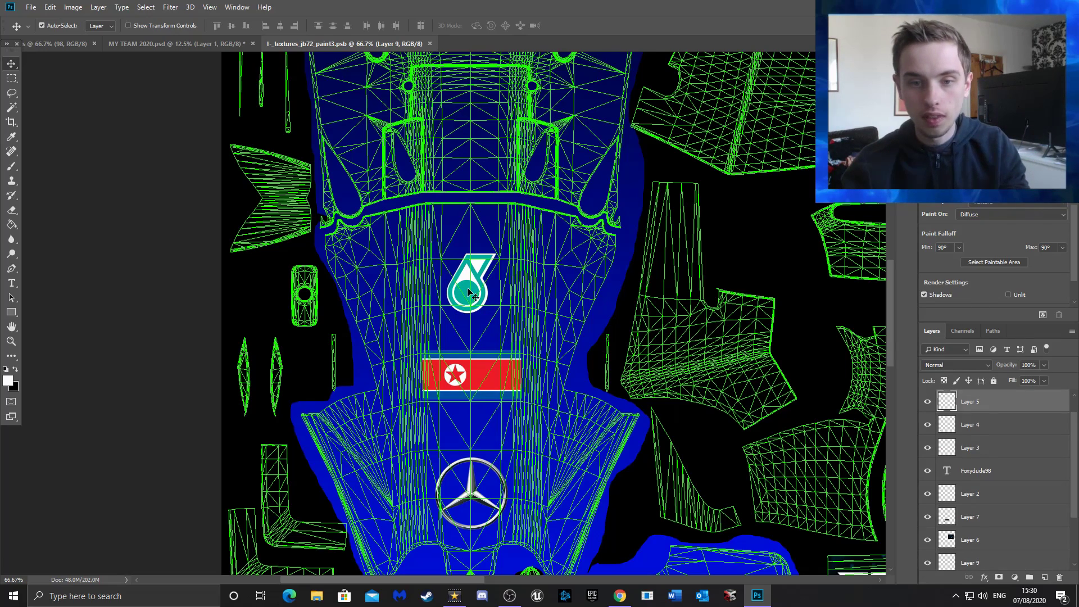
pyautogui.press('Delete')
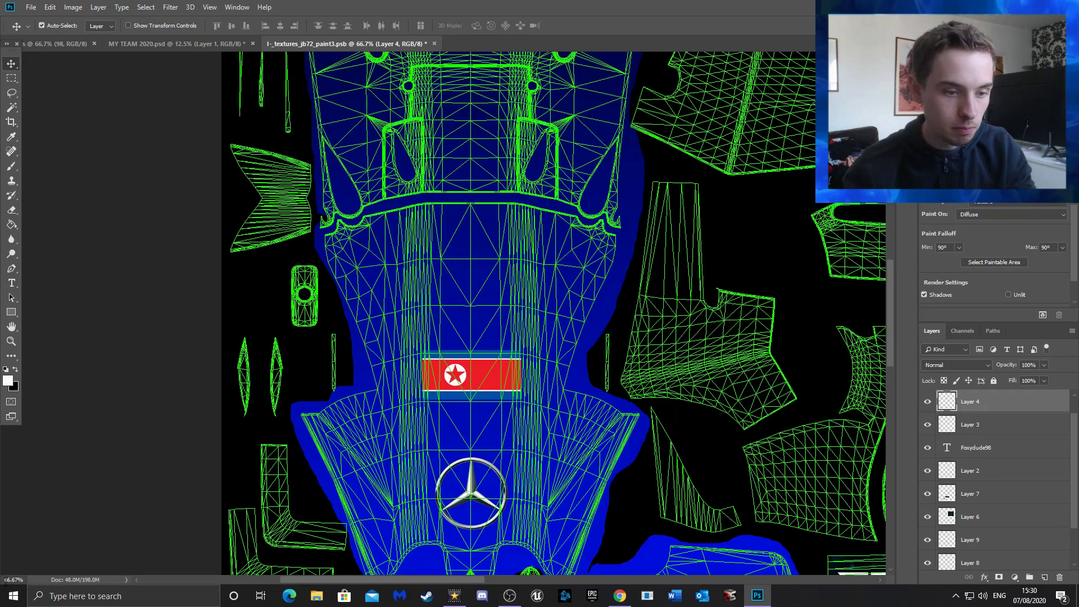
# Go to the MY TEAM 2020.psd model and orbit the car to inspect its nose from the front and above
pyautogui.write('1')
pyautogui.press('Return')
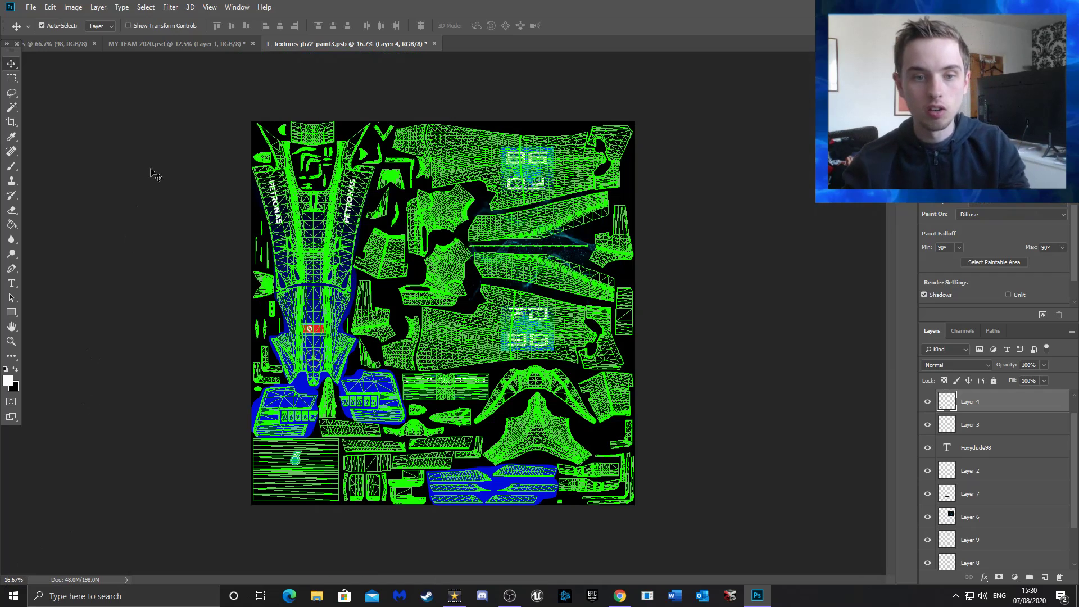
pyautogui.click(159, 44)
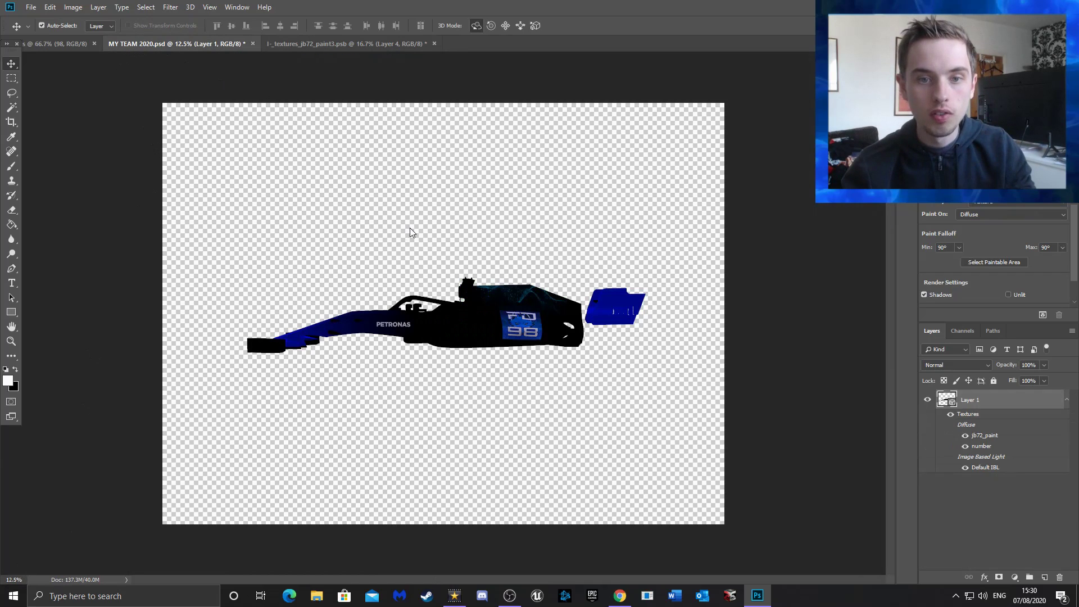
pyautogui.click(412, 224)
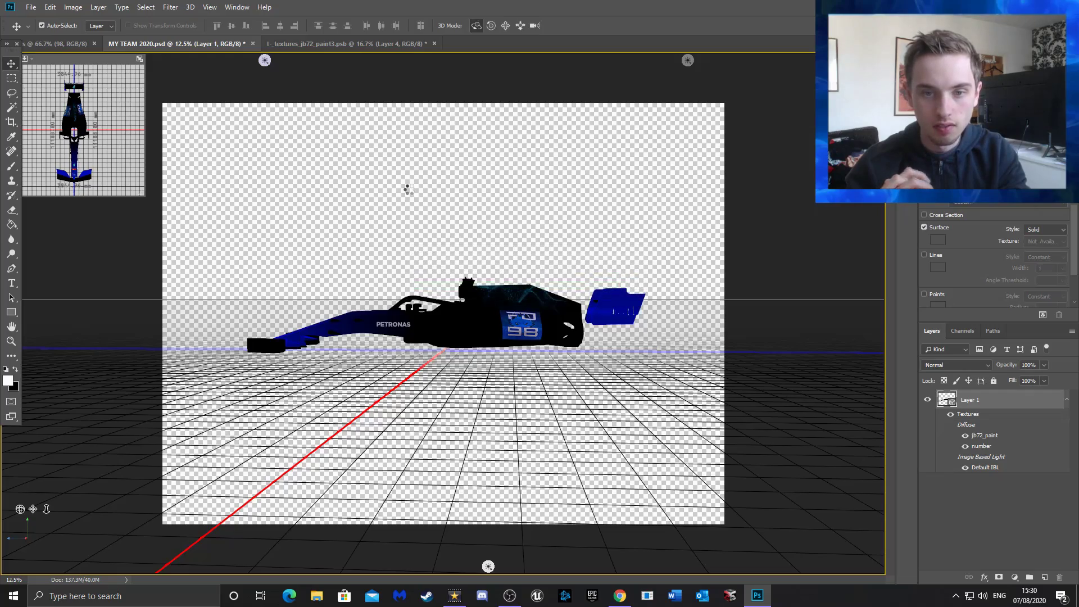
pyautogui.moveTo(393, 181); pyautogui.dragTo(531, 216)
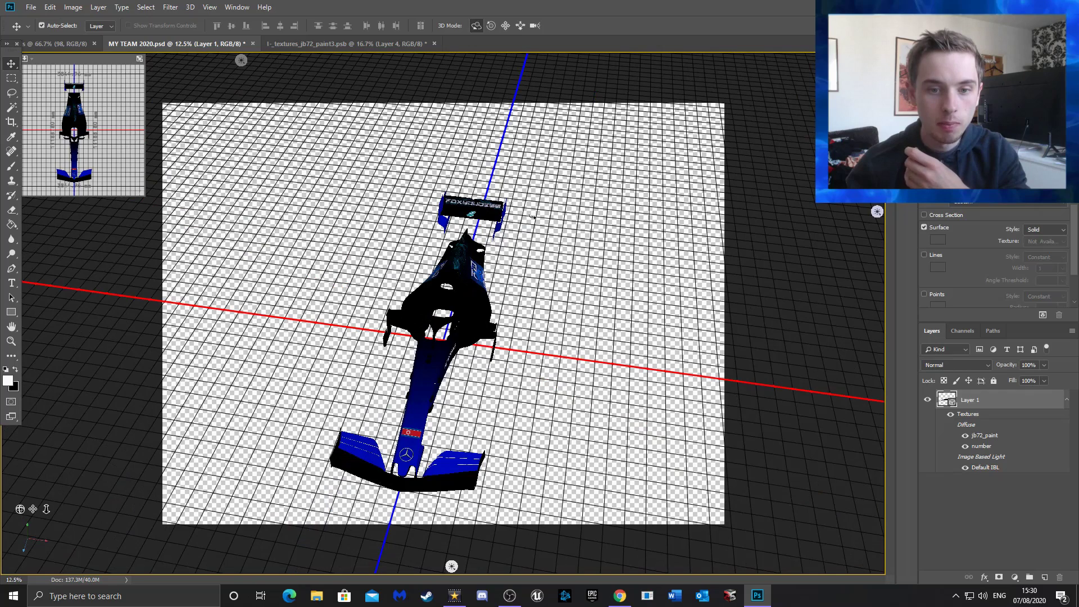
# Start saving the jb72_paint texture under a new name on the Desktop in Intel Texture Works (DDS) format
pyautogui.click(362, 45)
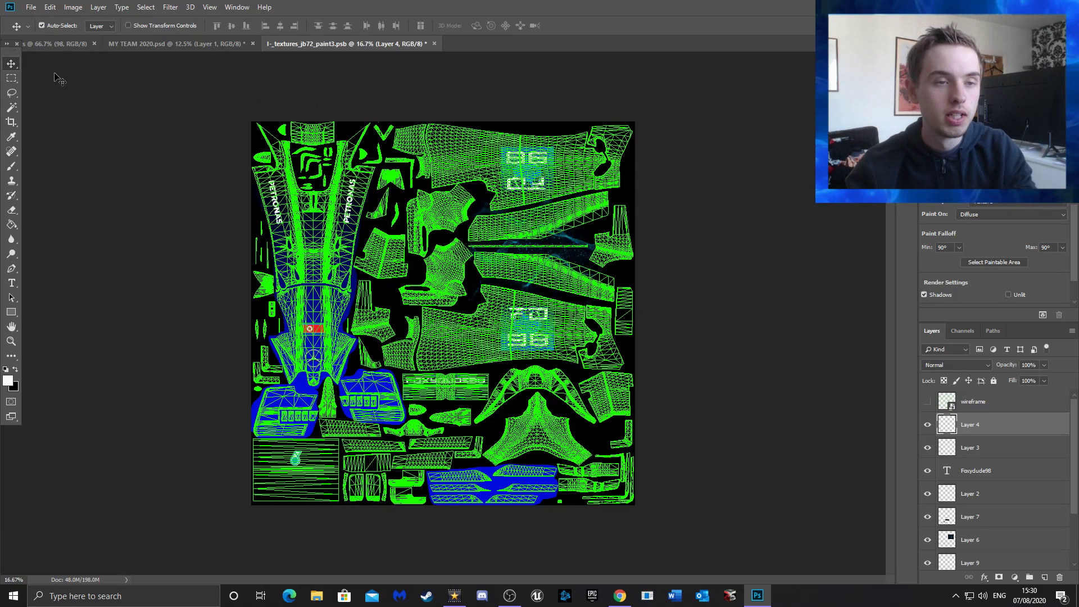
pyautogui.click(31, 7)
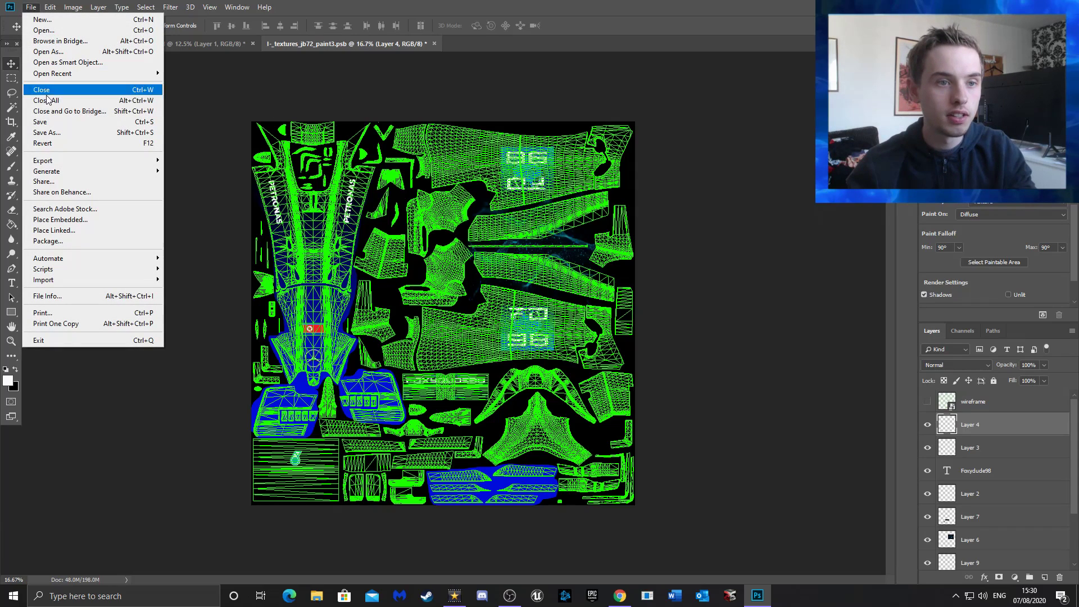
pyautogui.click(54, 133)
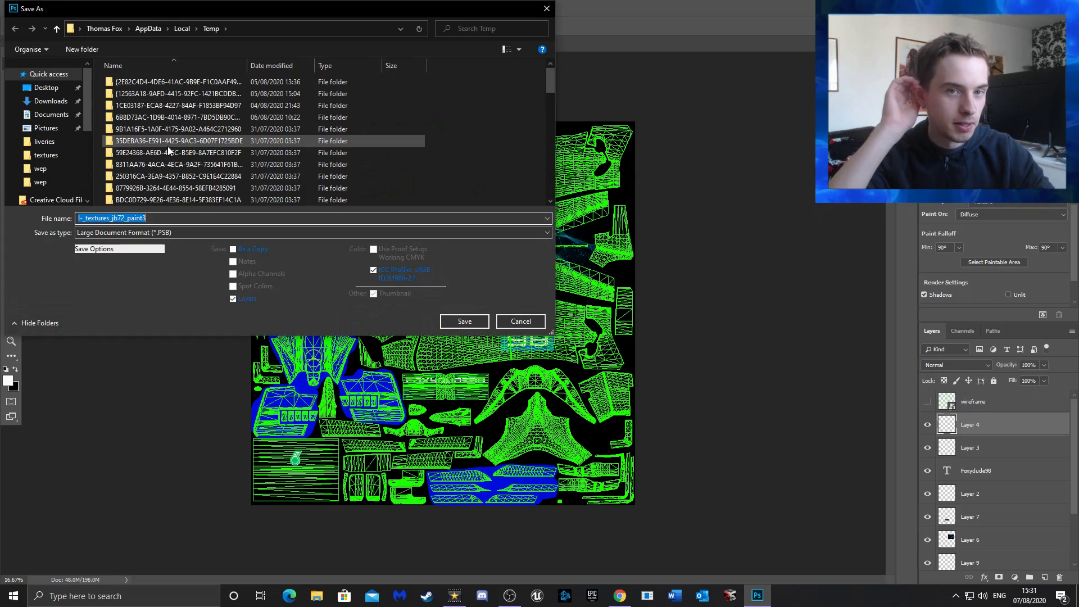
pyautogui.scroll(-4, 56, 157)
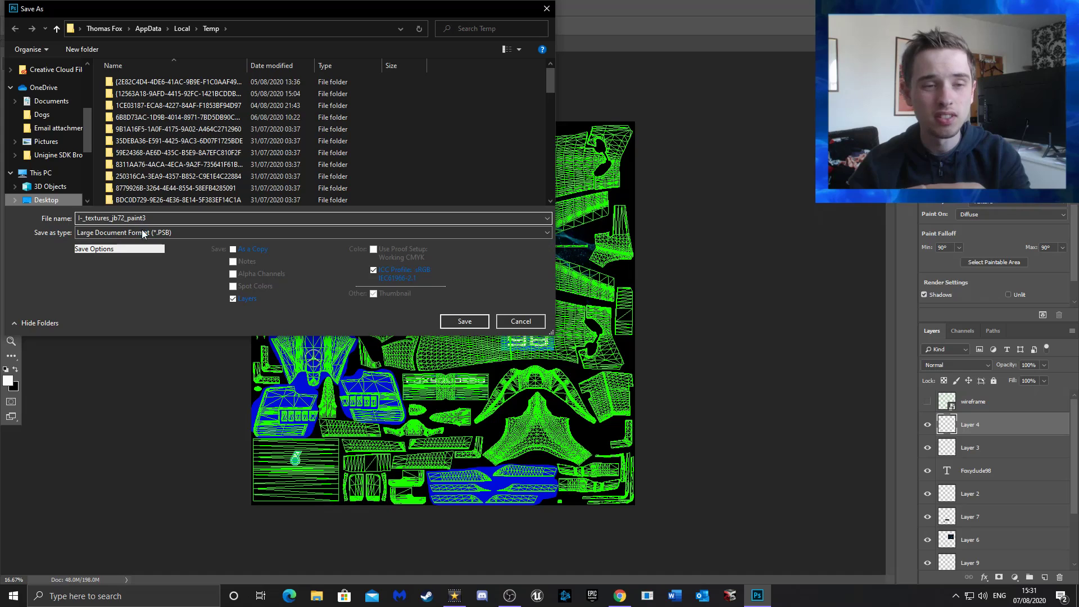
pyautogui.click(142, 233)
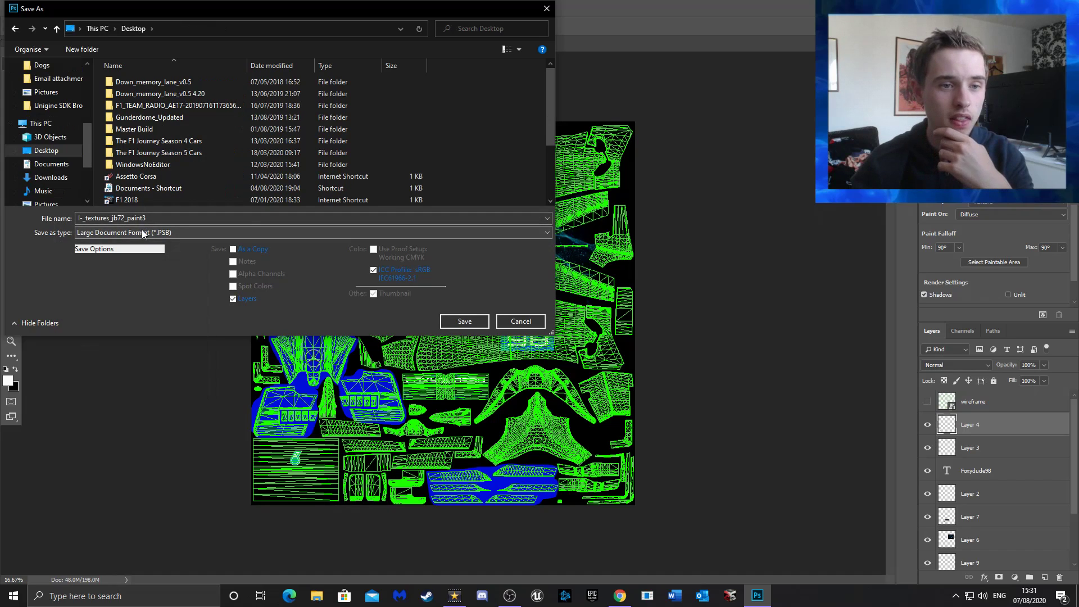
pyautogui.click(142, 232)
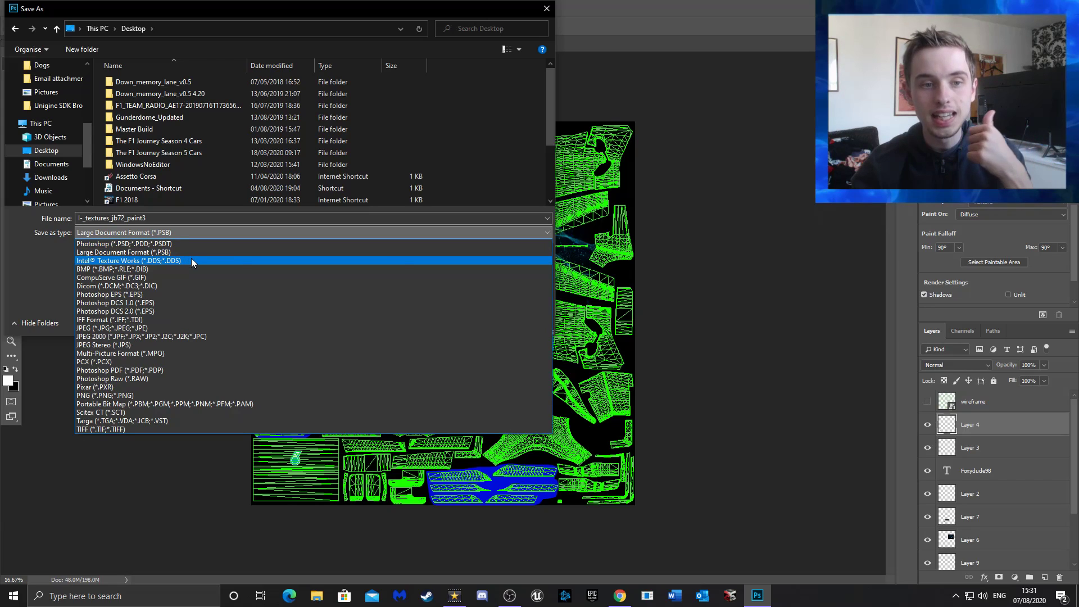
pyautogui.click(191, 260)
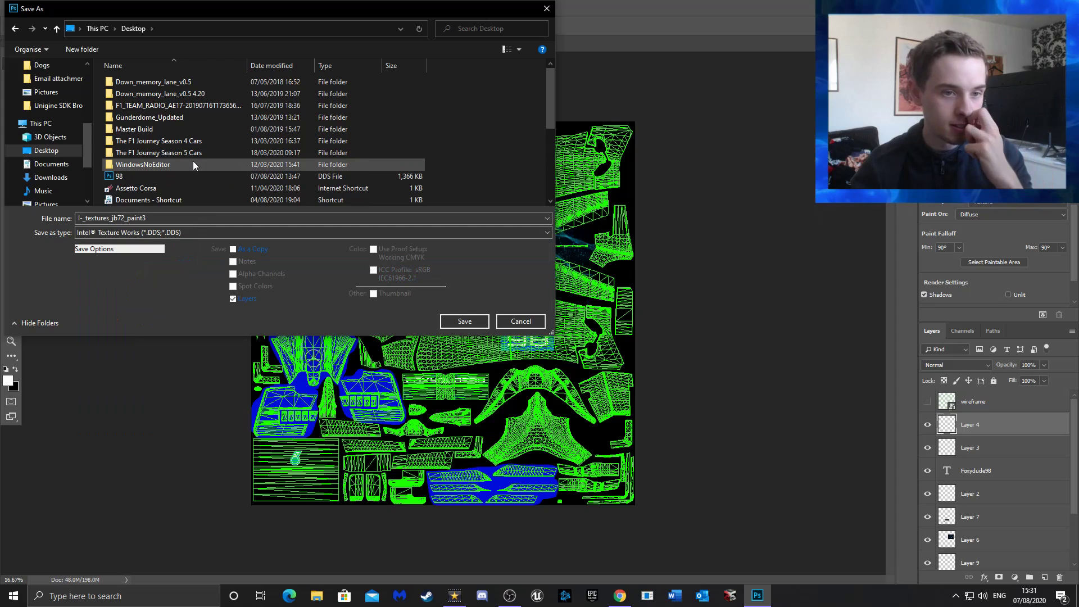
# Save the texture over the existing My Team Test DDS file and confirm the replacement
pyautogui.scroll(-5, 194, 161)
pyautogui.click(256, 174)
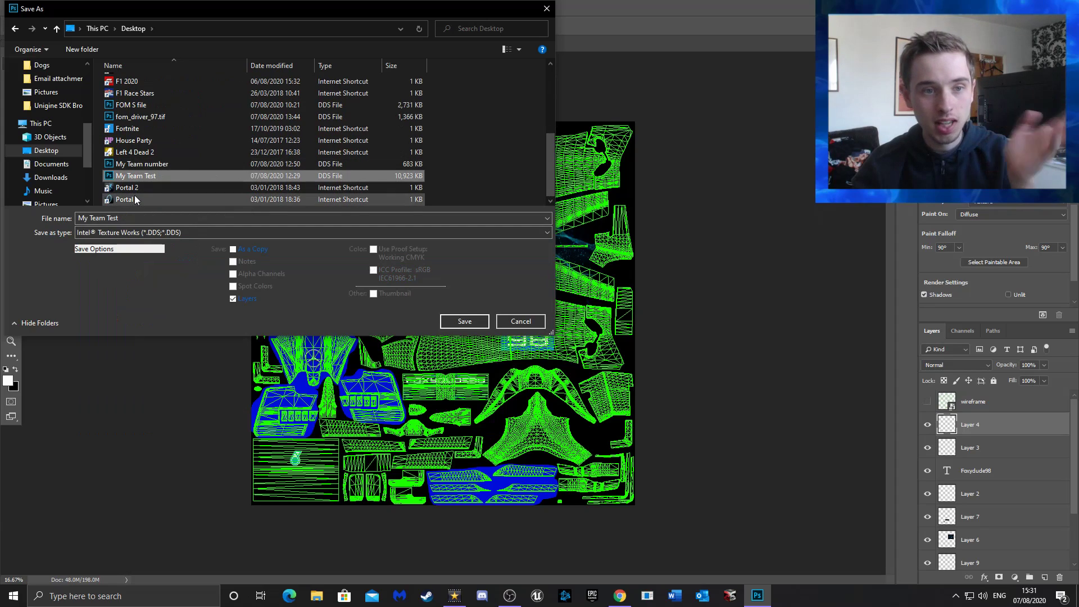
pyautogui.click(473, 321)
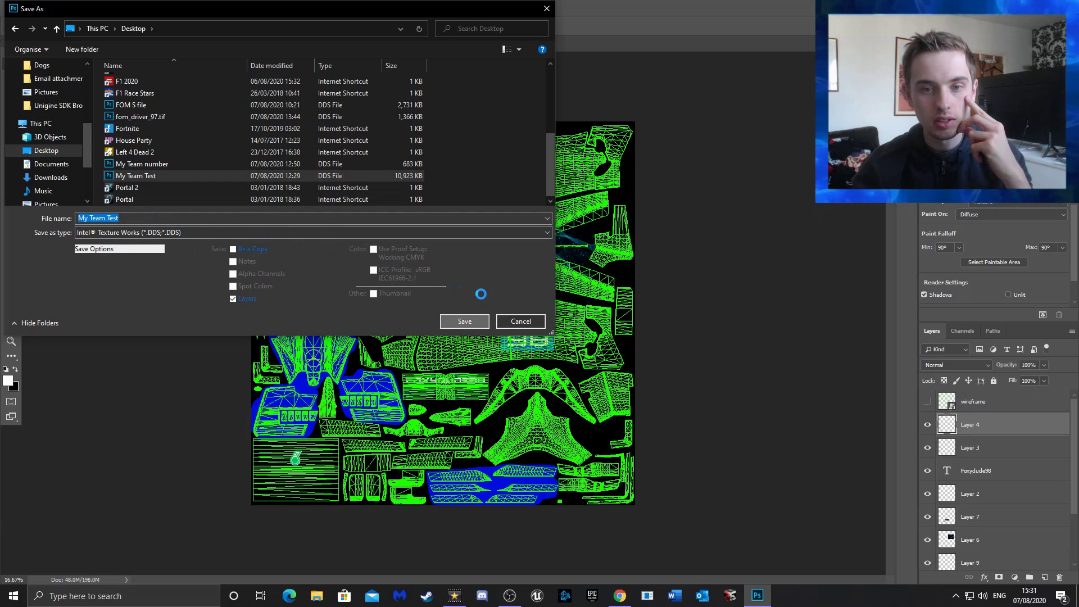
pyautogui.click(565, 299)
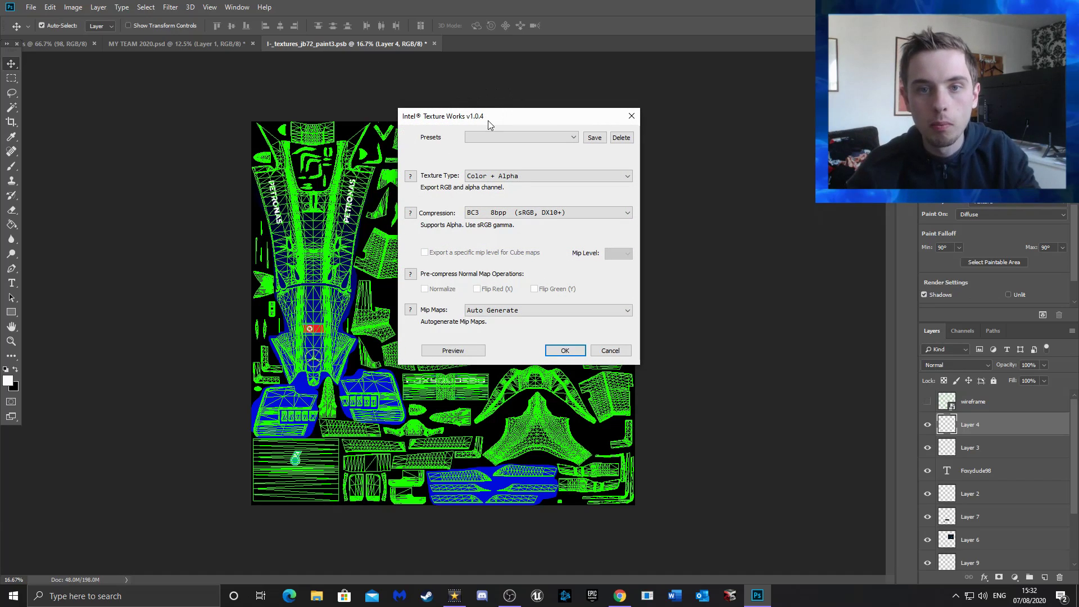
# Export the DDS with texture type Color, compression BC1 4bpp (sRGB, DX10+) and auto-generated mip maps
pyautogui.click(523, 181)
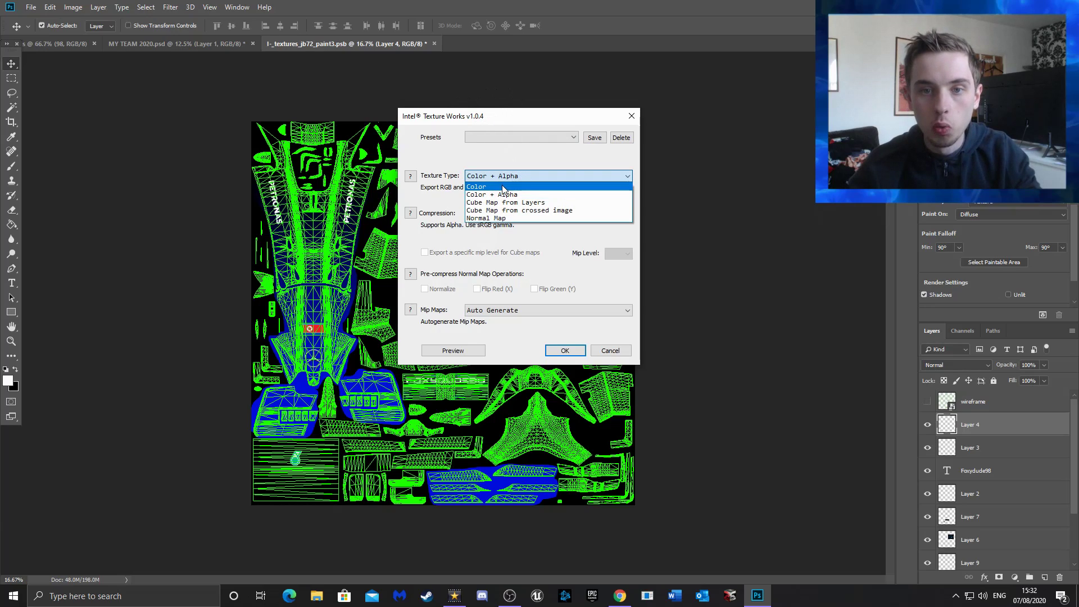
pyautogui.click(505, 191)
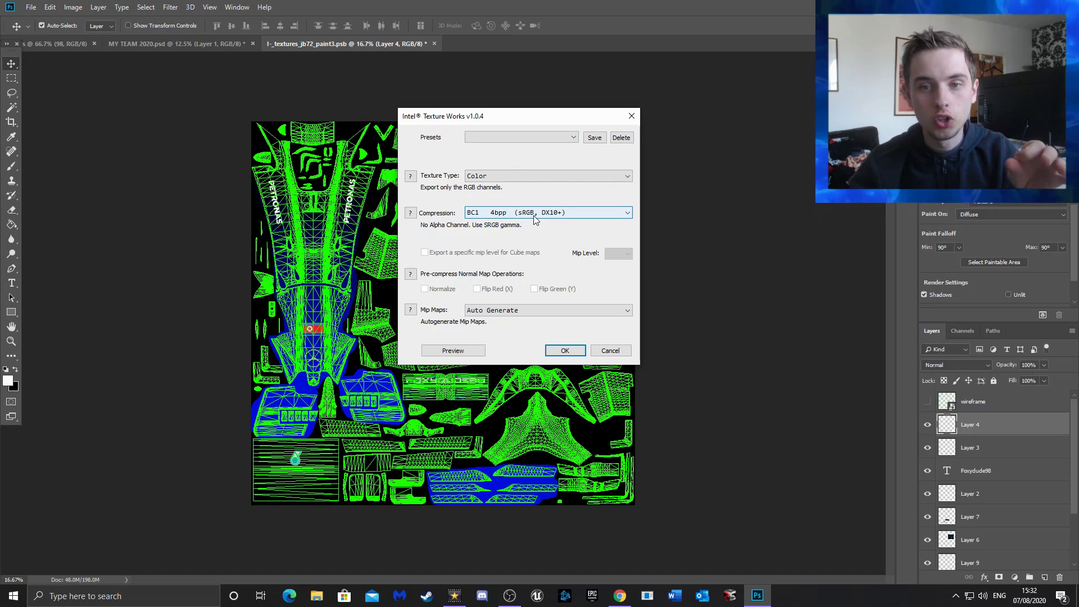
pyautogui.click(488, 216)
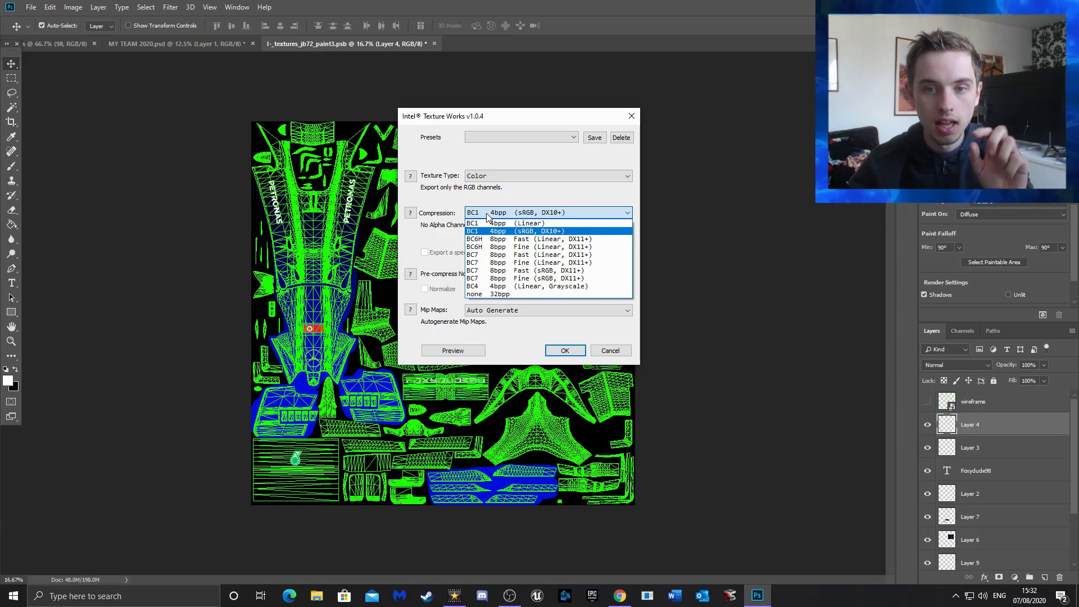
pyautogui.click(488, 216)
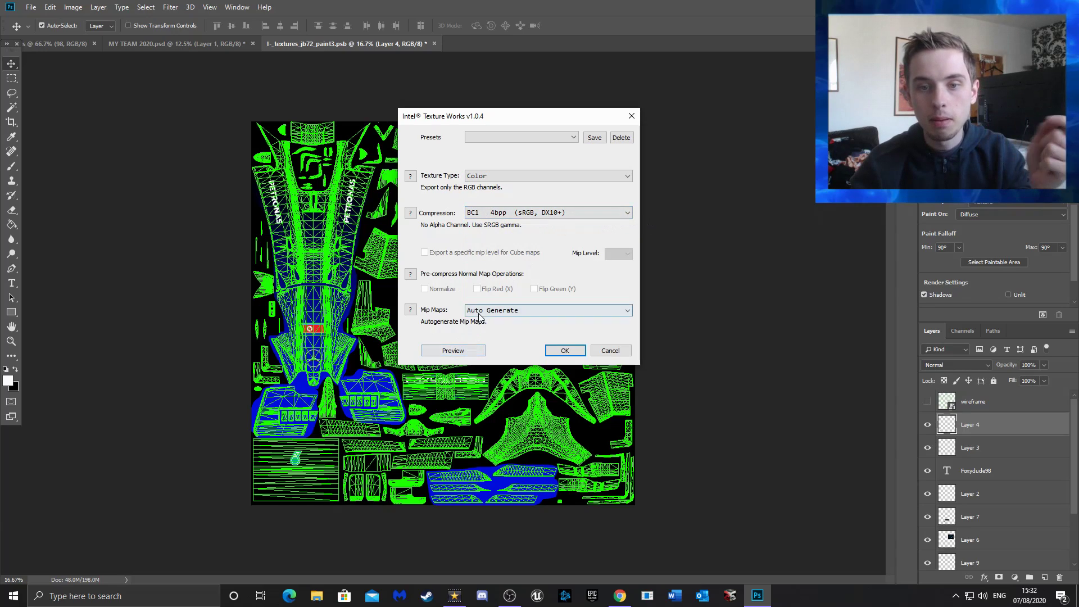
pyautogui.click(562, 350)
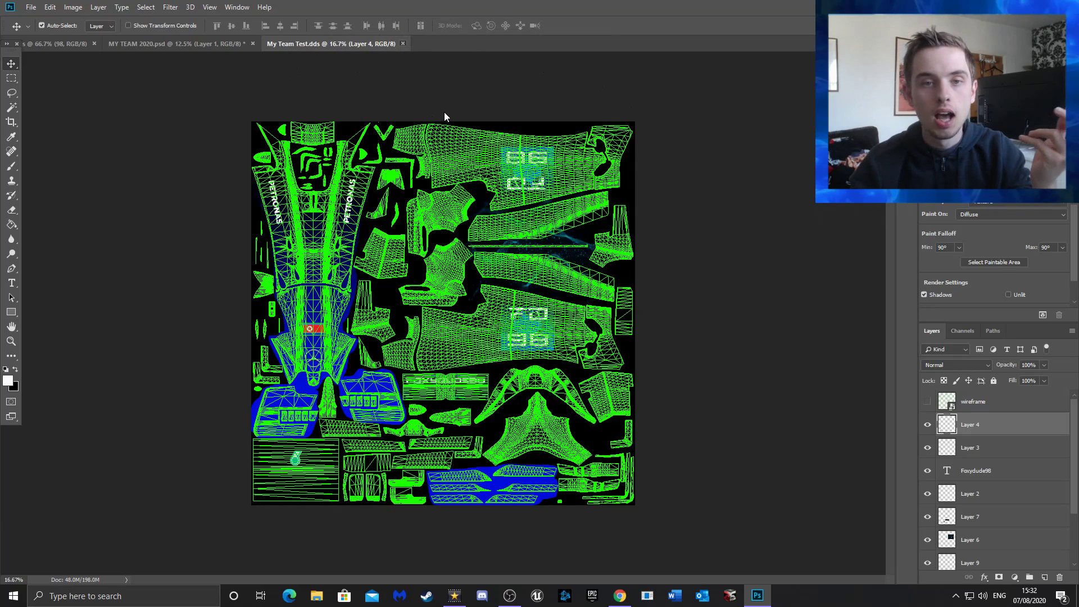
# Close the exported texture, then save and close the MY TEAM 2020.psd car model
pyautogui.hotkey('ctrl', 'w')
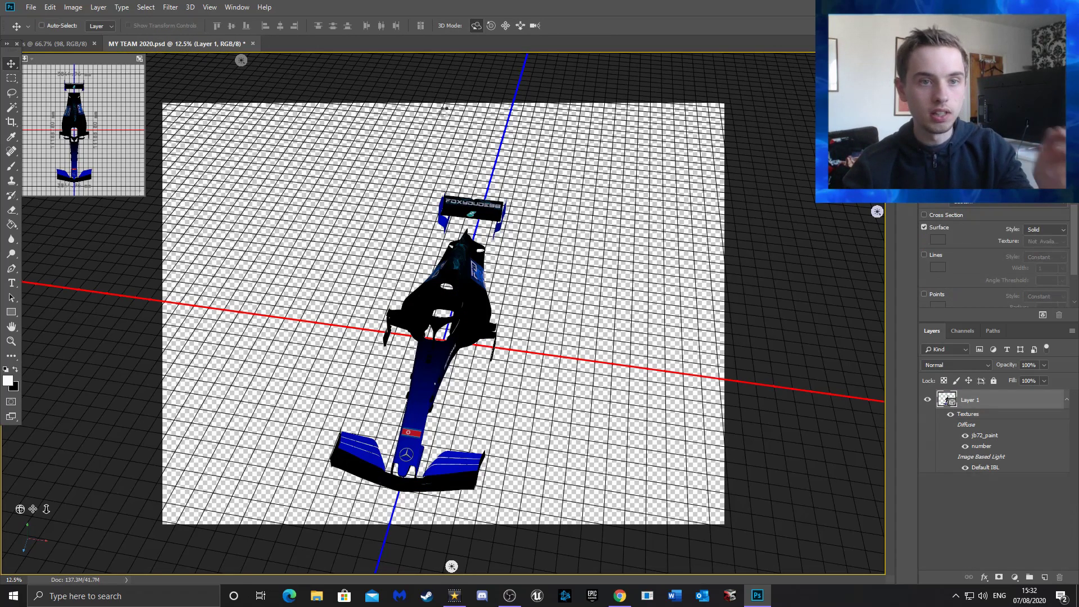
pyautogui.hotkey('ctrl', 's')
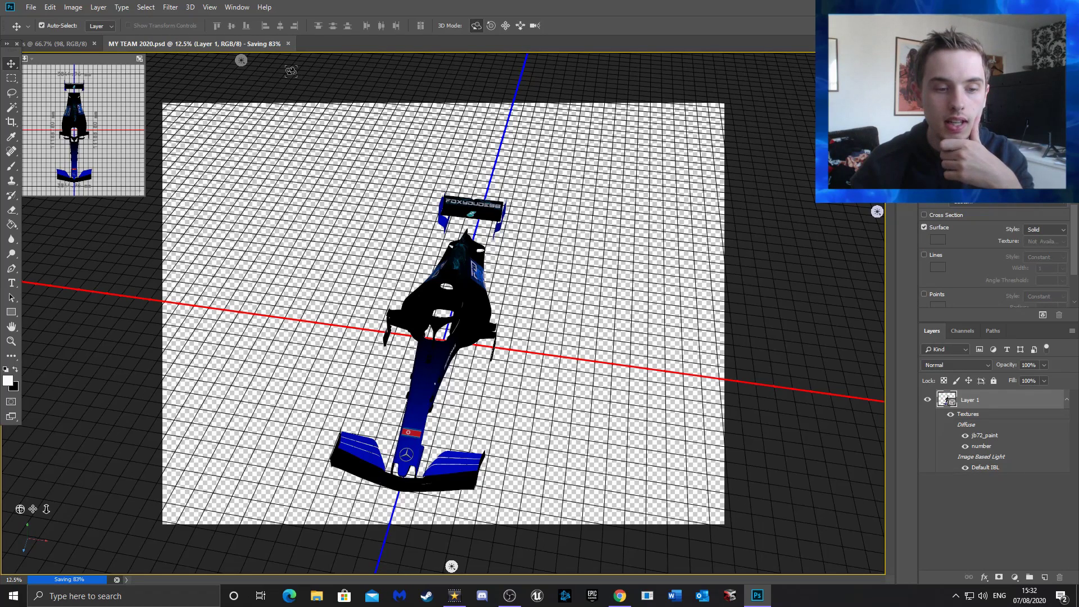
pyautogui.click(248, 43)
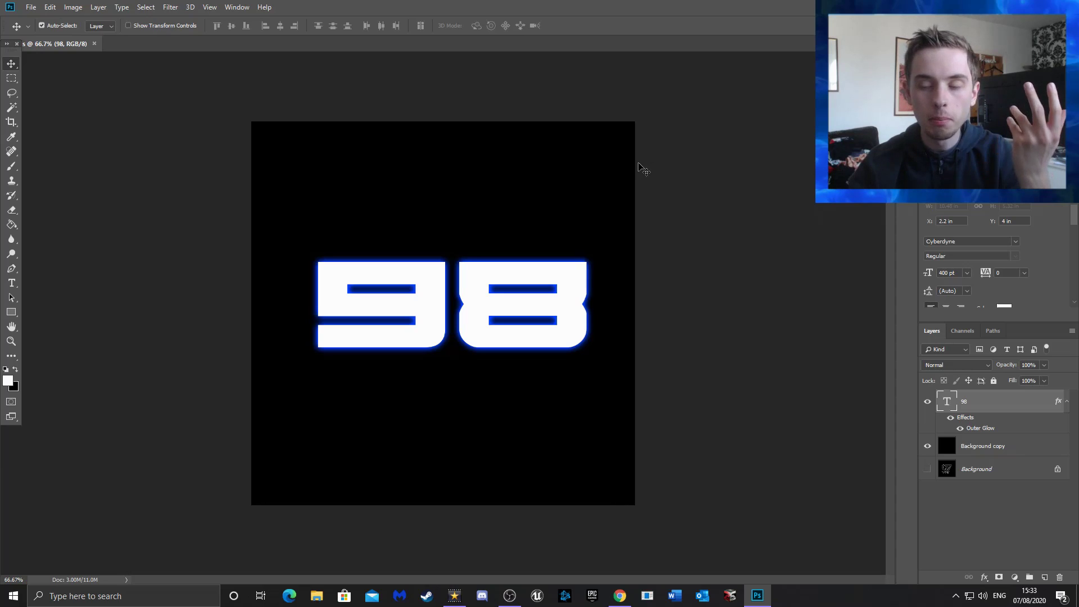
# Open fom_driver_97.tif.dds from the Desktop with its transparency loaded as an alpha channel
pyautogui.click(31, 7)
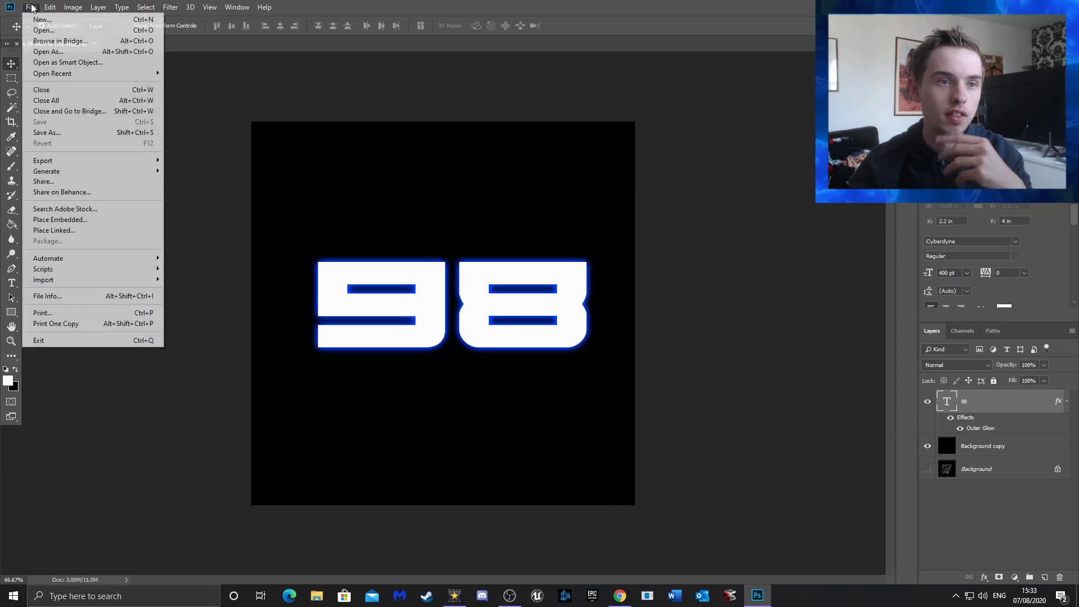
pyautogui.click(45, 31)
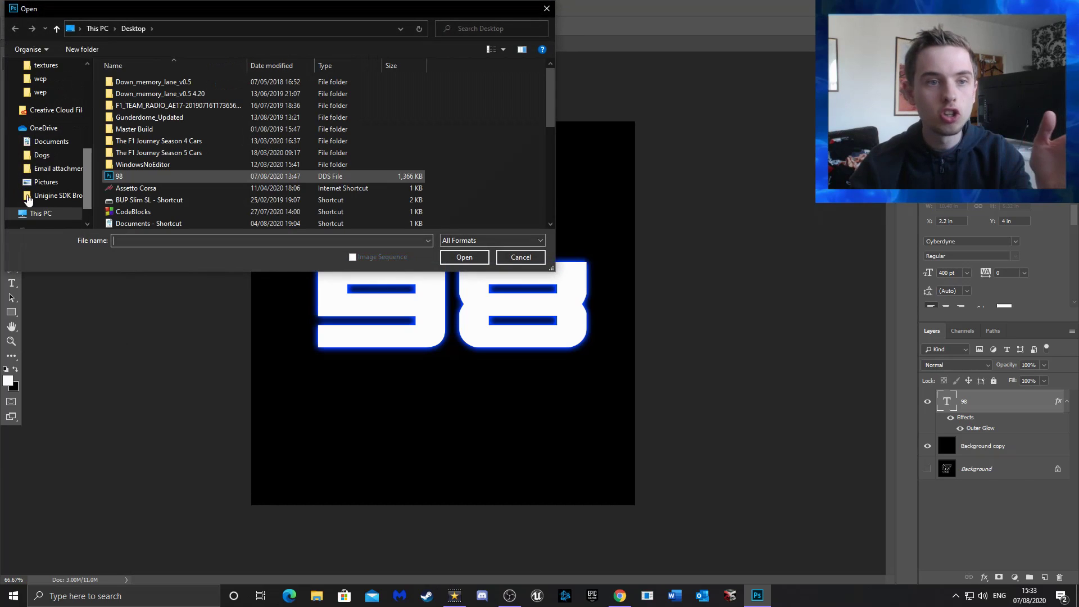
pyautogui.scroll(-1, 152, 180)
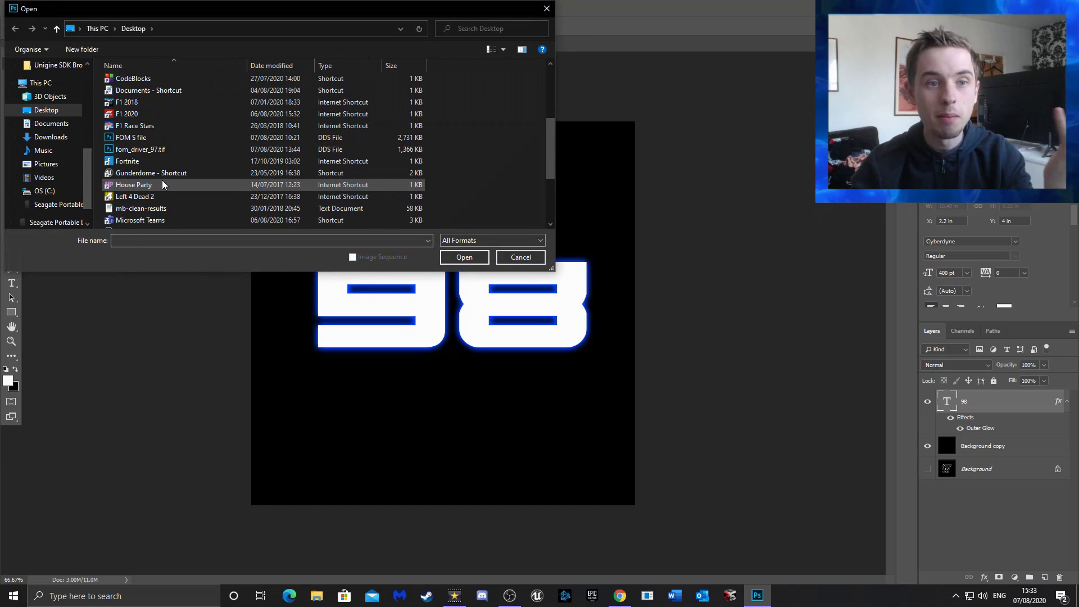
pyautogui.doubleClick(145, 151)
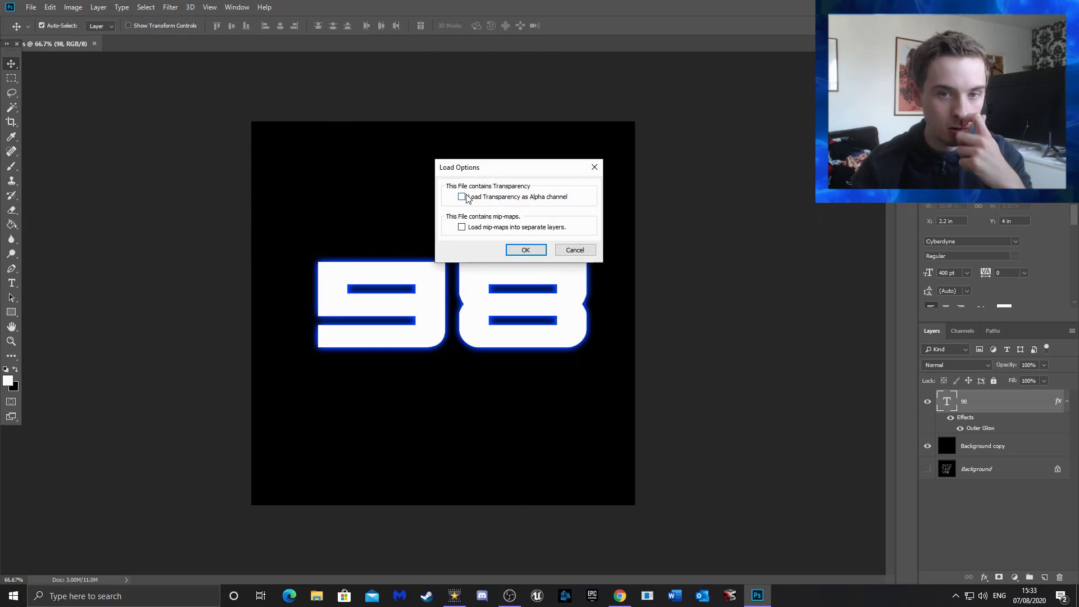
pyautogui.click(462, 198)
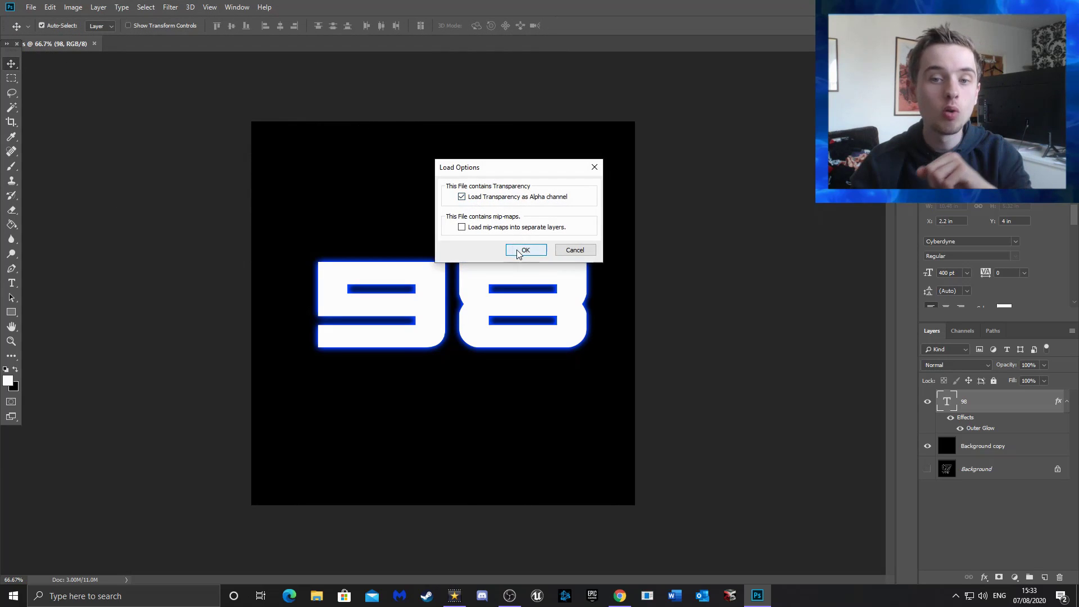
pyautogui.click(520, 252)
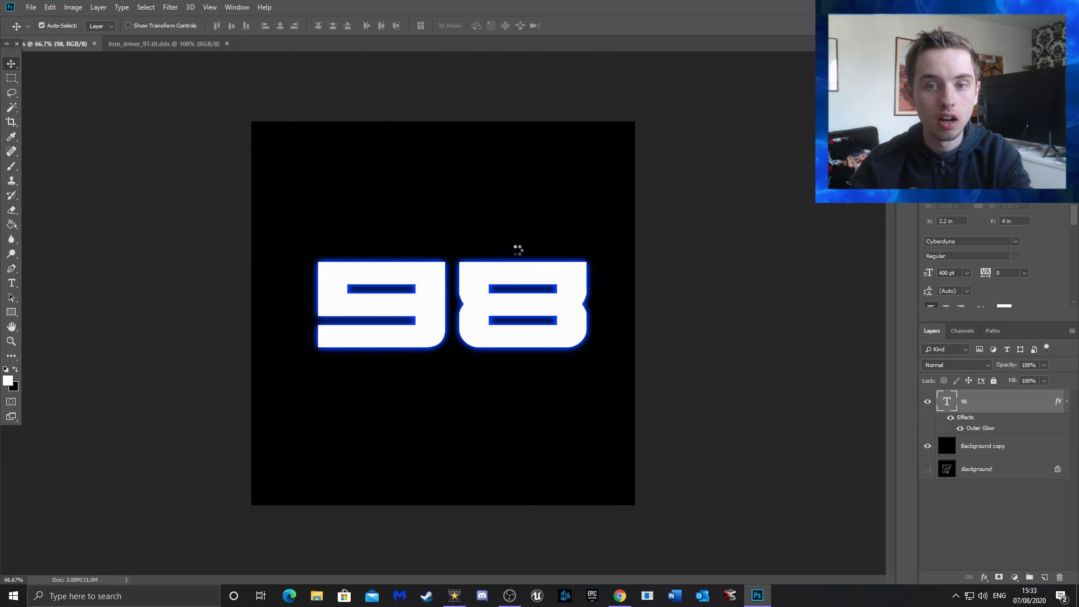
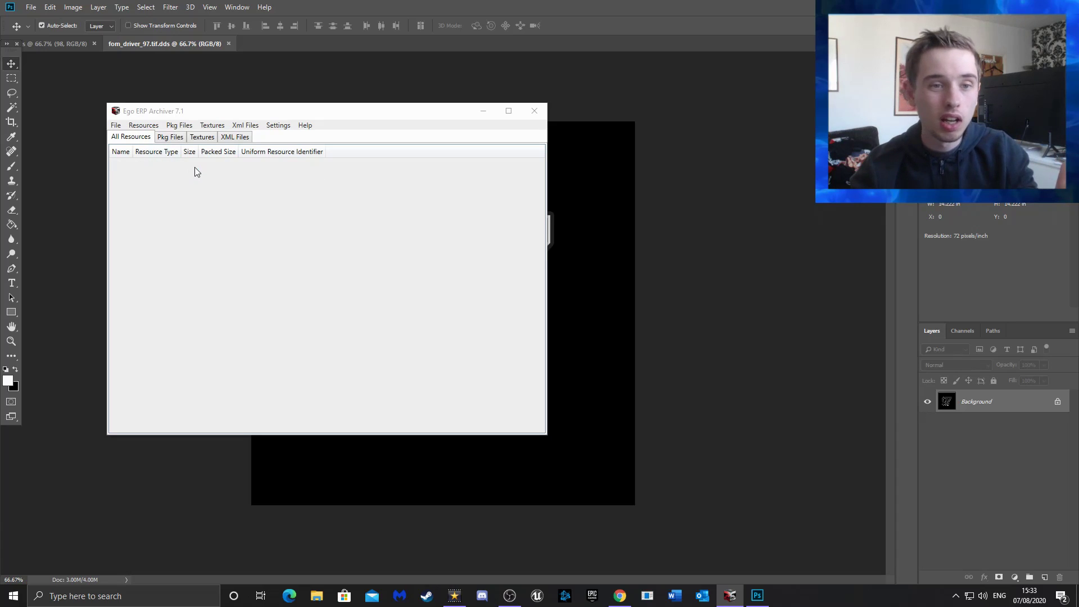
# Open the fom_car ERP file from the wep folder under teams > fom_car in Ego ERP Archiver
pyautogui.click(116, 126)
pyautogui.click(130, 138)
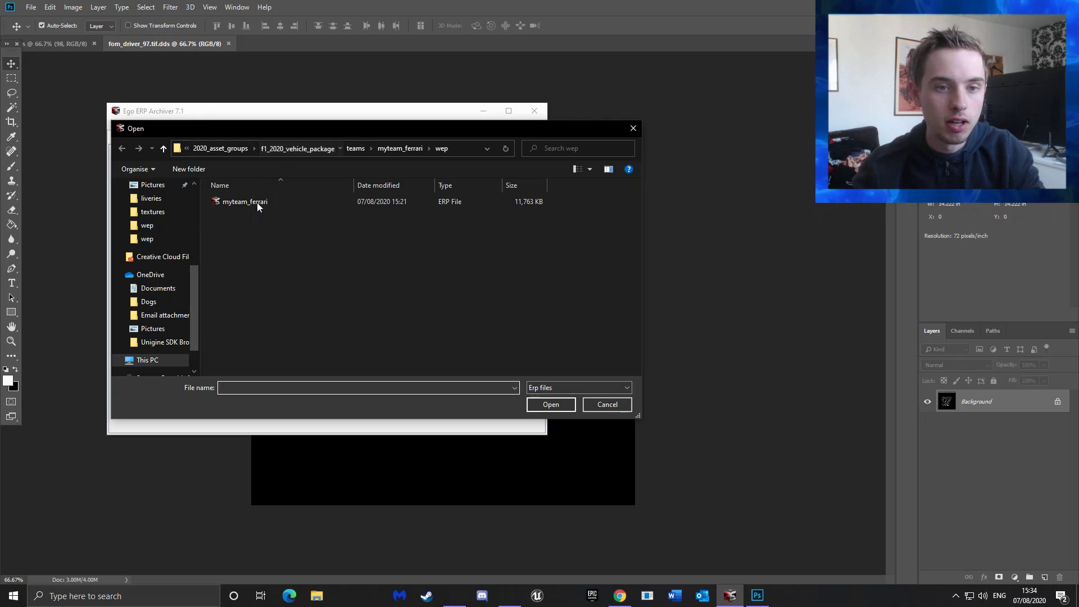
pyautogui.click(306, 149)
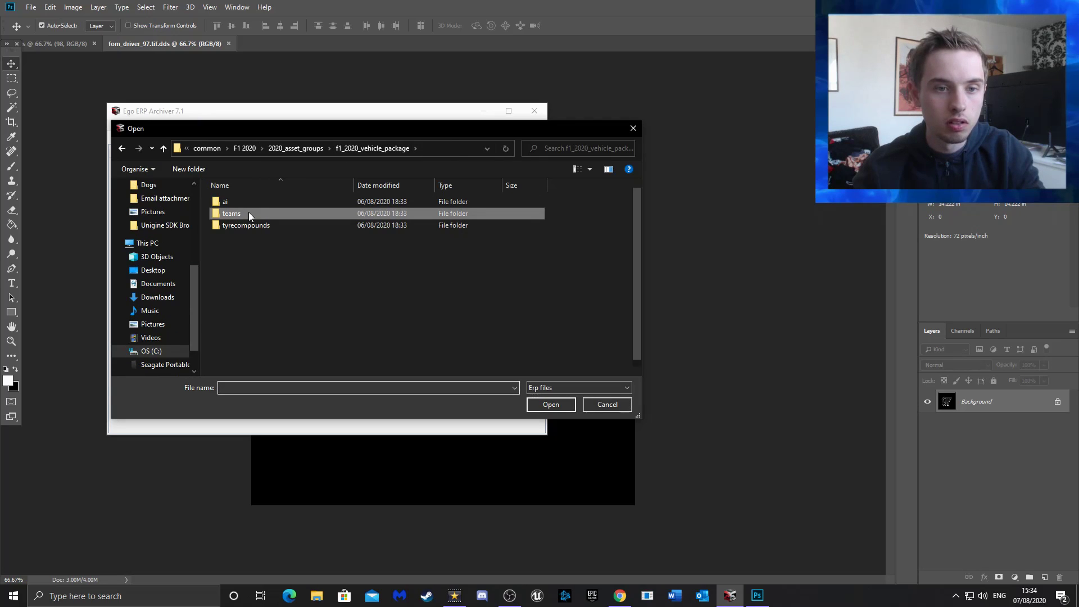
pyautogui.doubleClick(264, 213)
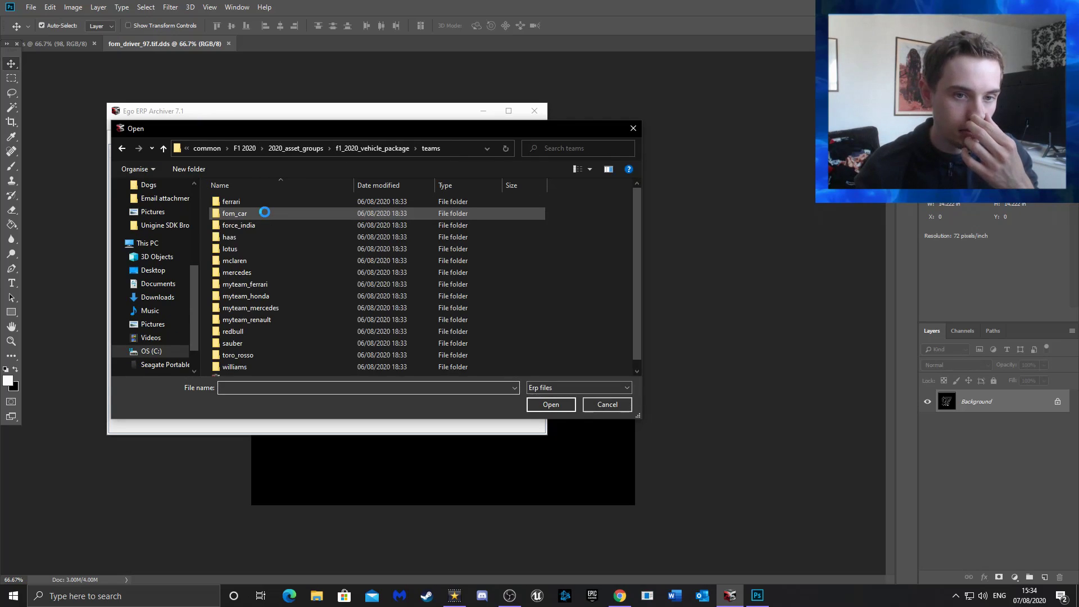
pyautogui.rightClick(255, 218)
pyautogui.click(239, 214)
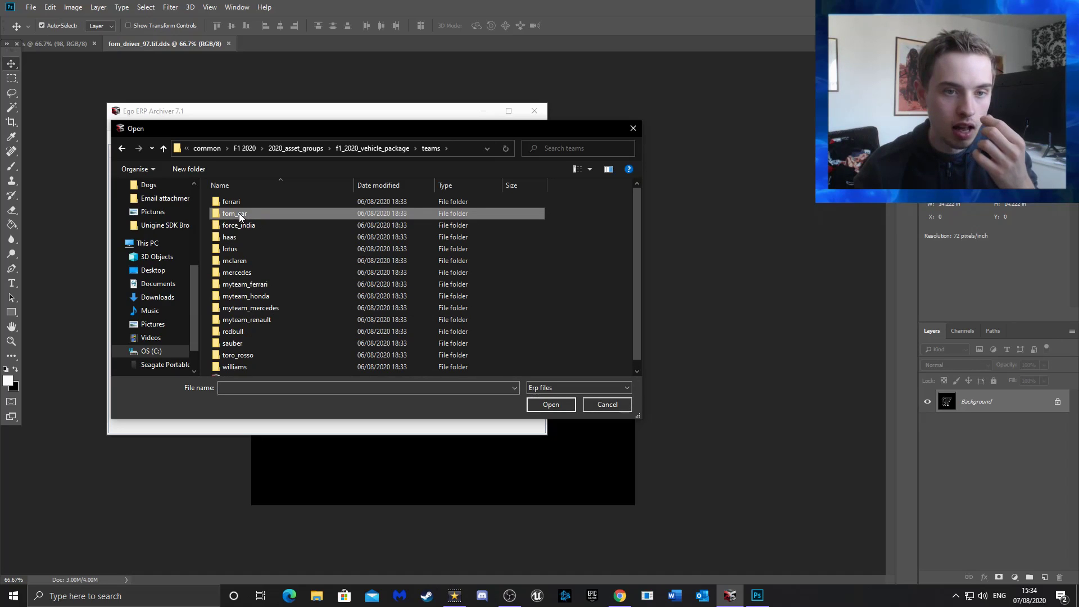
pyautogui.doubleClick(240, 214)
pyautogui.doubleClick(238, 201)
pyautogui.click(243, 203)
pyautogui.doubleClick(242, 202)
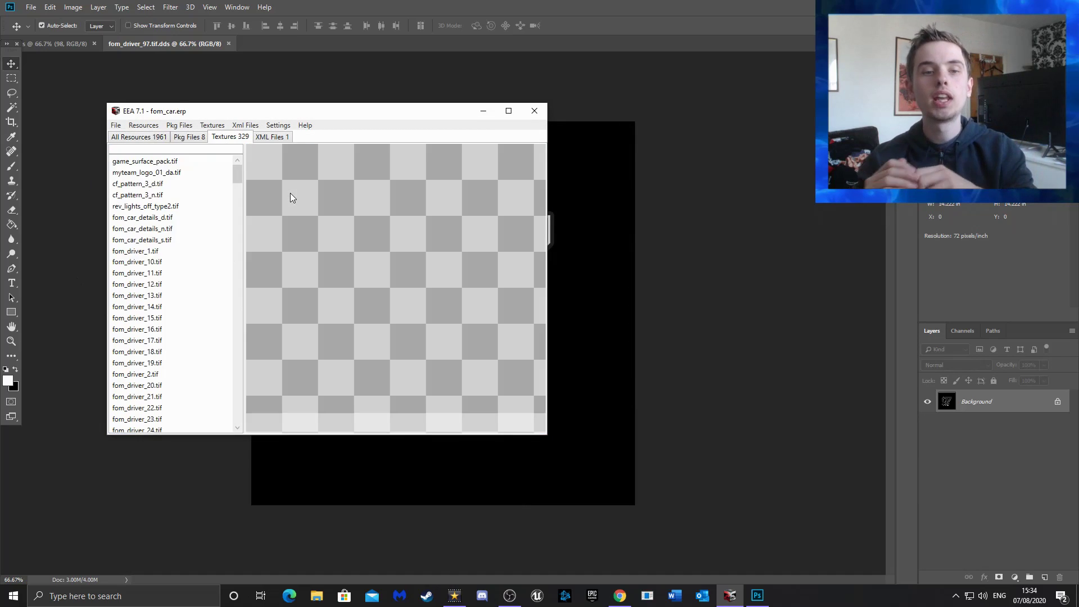
# Browse the number textures and preview fom_driver_47.tif, fom_driver_98.tif and fom_driver_97.tif
pyautogui.scroll(-10, 181, 281)
pyautogui.scroll(-3, 181, 285)
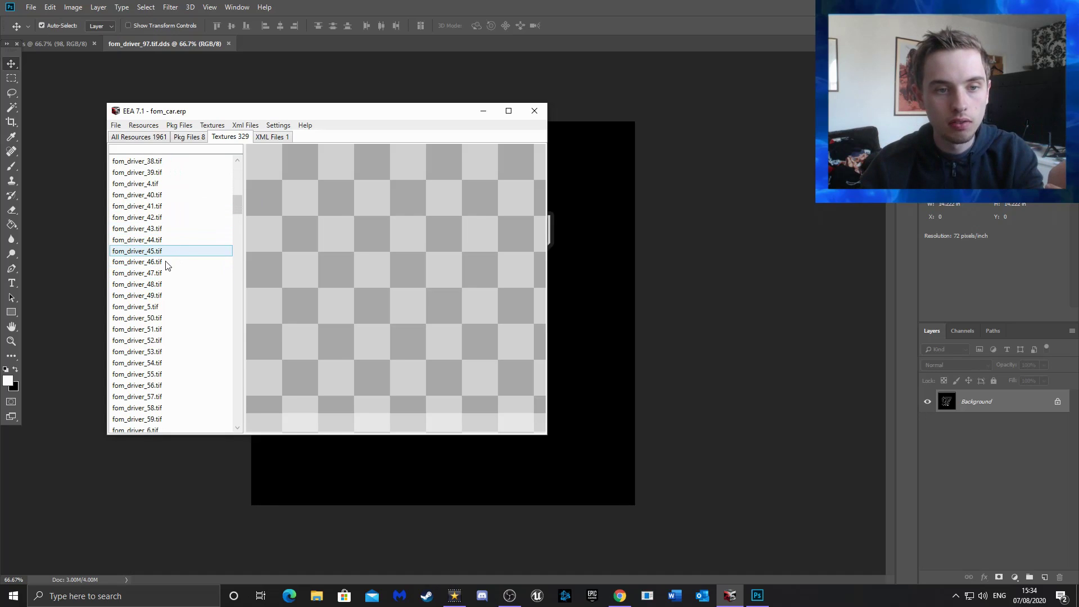
pyautogui.click(167, 262)
pyautogui.click(166, 275)
pyautogui.scroll(-20, 175, 286)
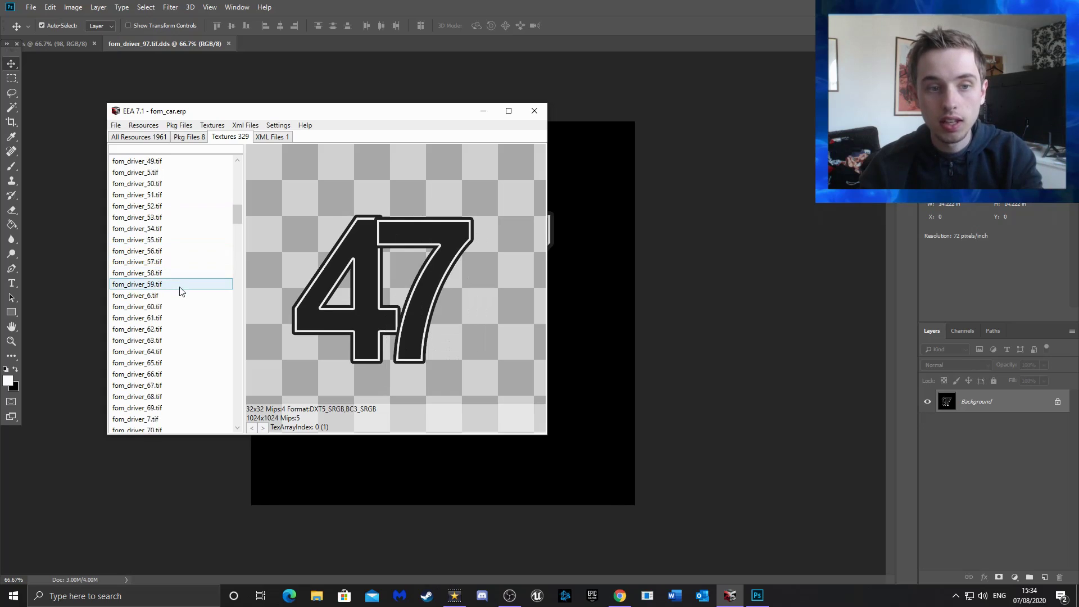
pyautogui.scroll(5, 181, 289)
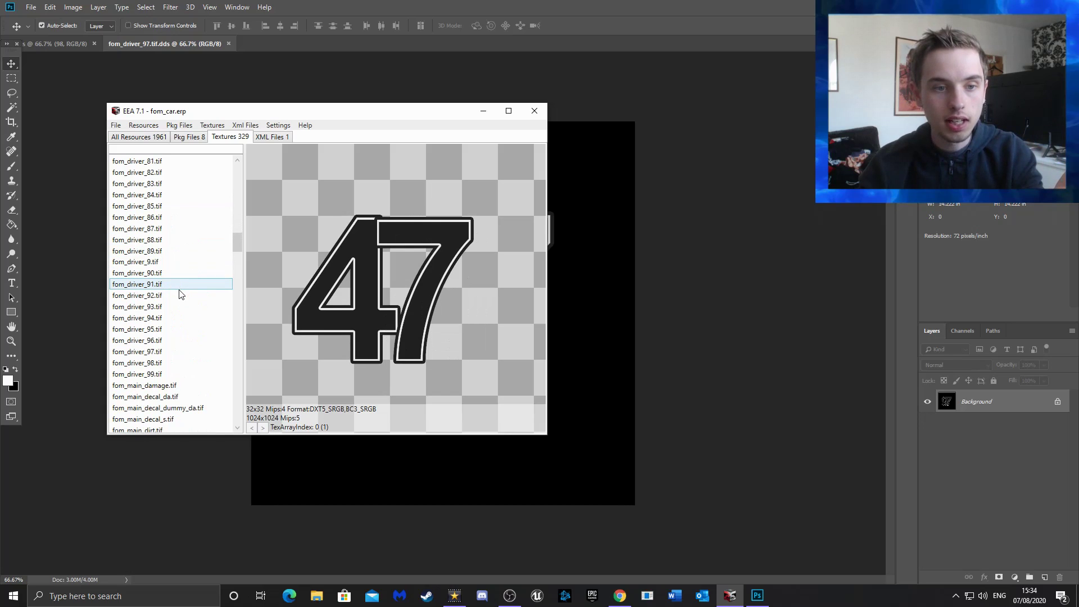
pyautogui.click(166, 365)
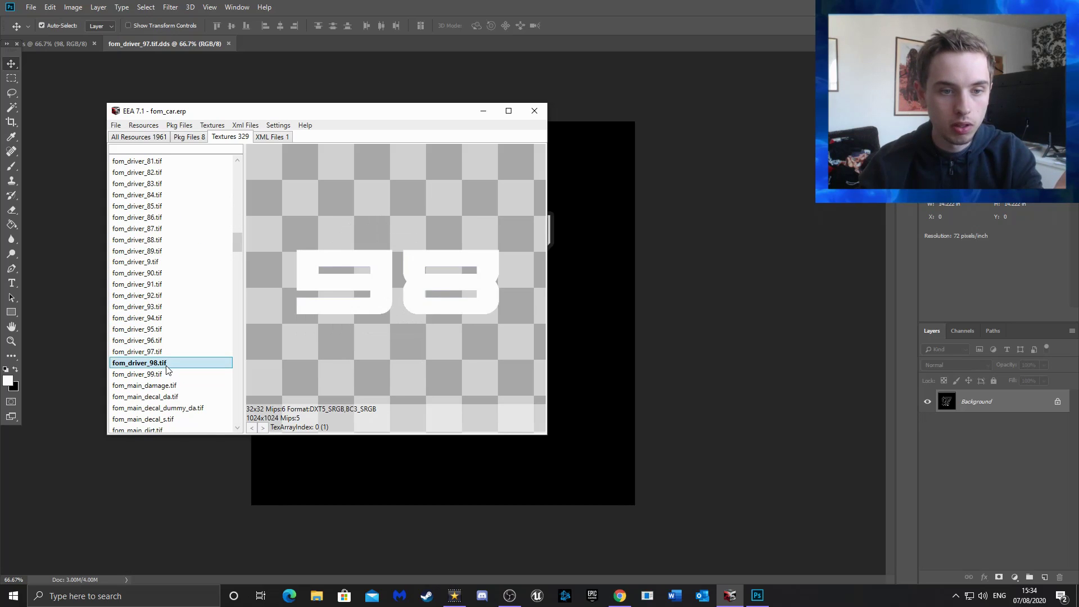
pyautogui.click(167, 353)
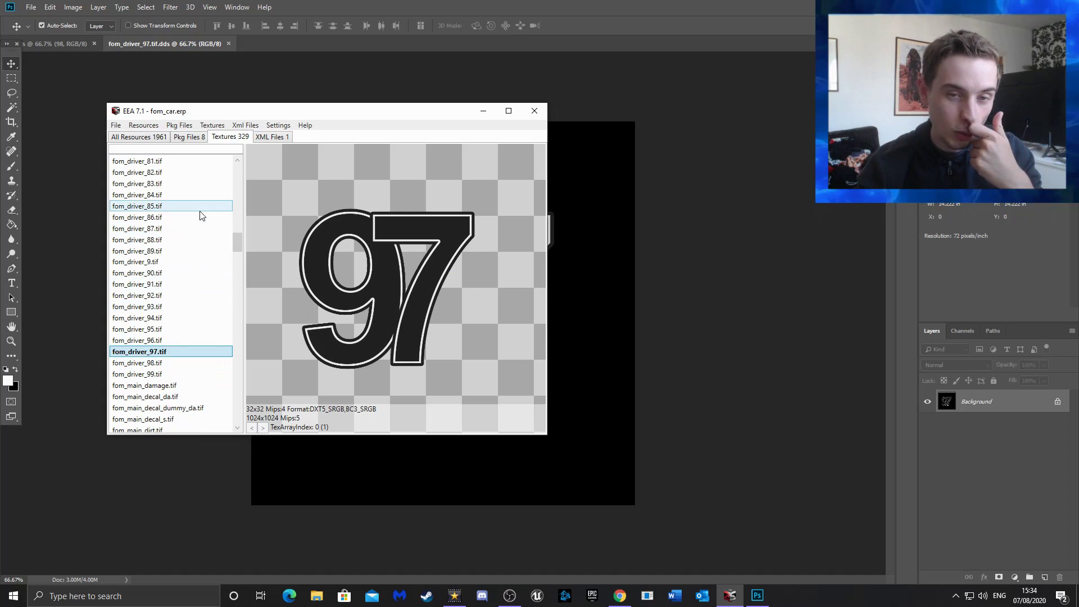
pyautogui.click(218, 128)
pyautogui.click(223, 142)
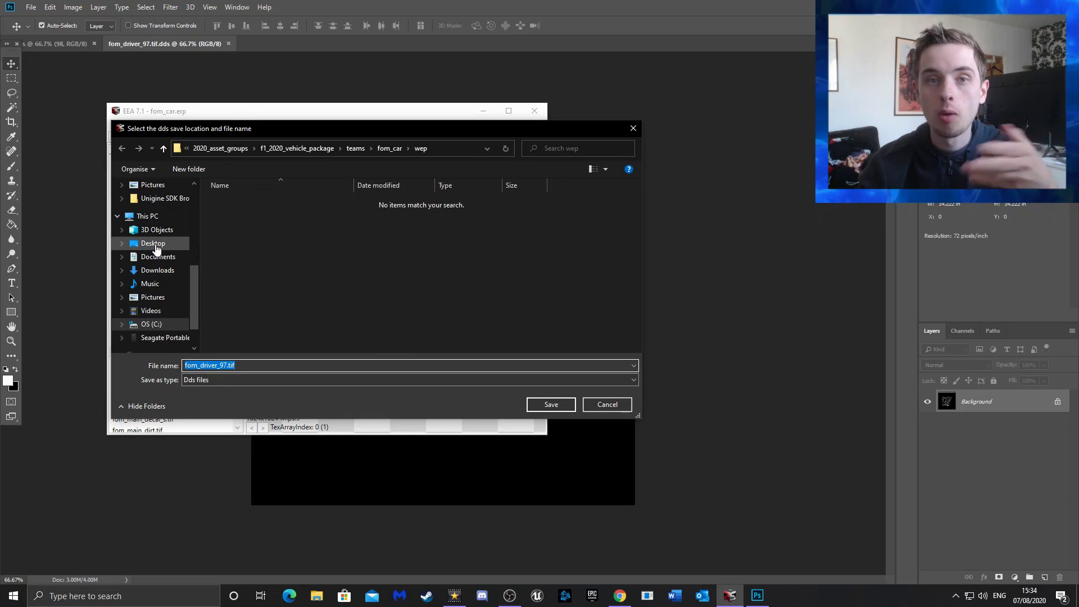
pyautogui.click(633, 128)
# Switch to Photoshop and add the text 98 in white 400 pt Cyberdyne Regular on a new layer above the 97
pyautogui.click(483, 111)
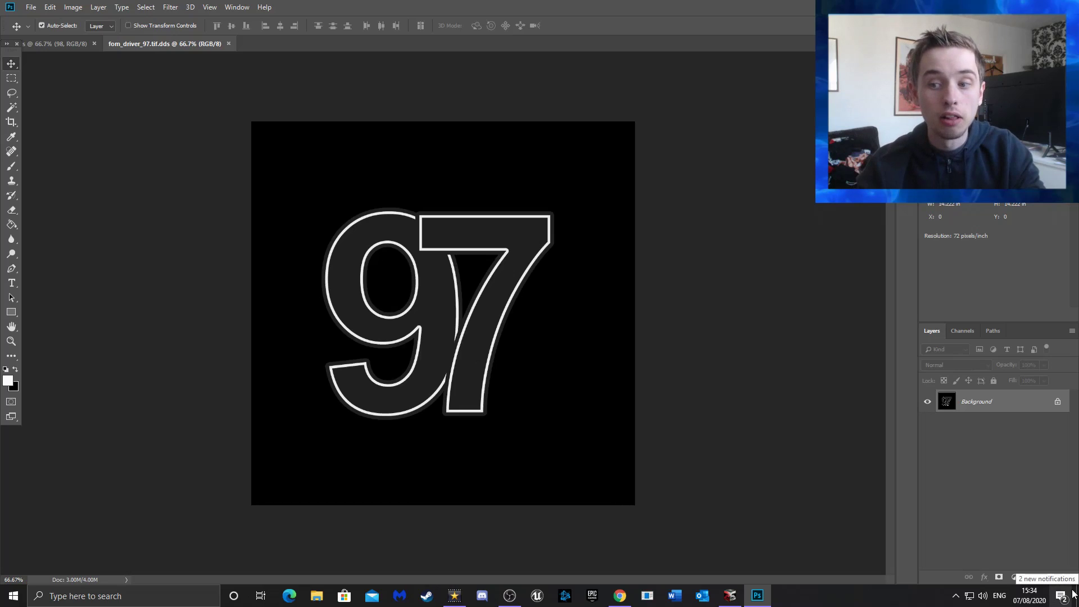
pyautogui.click(965, 335)
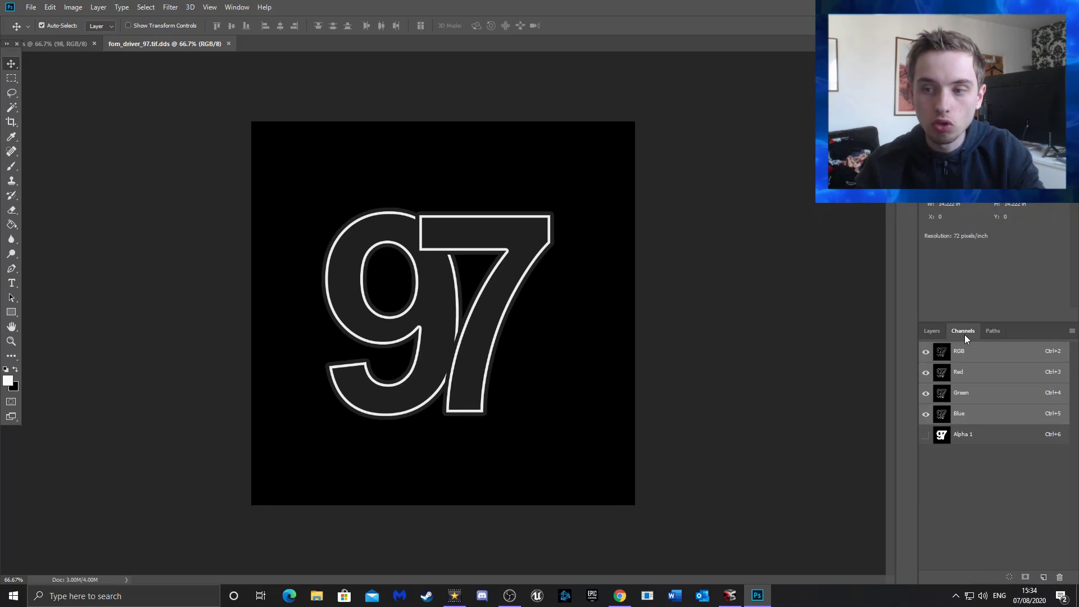
pyautogui.click(933, 336)
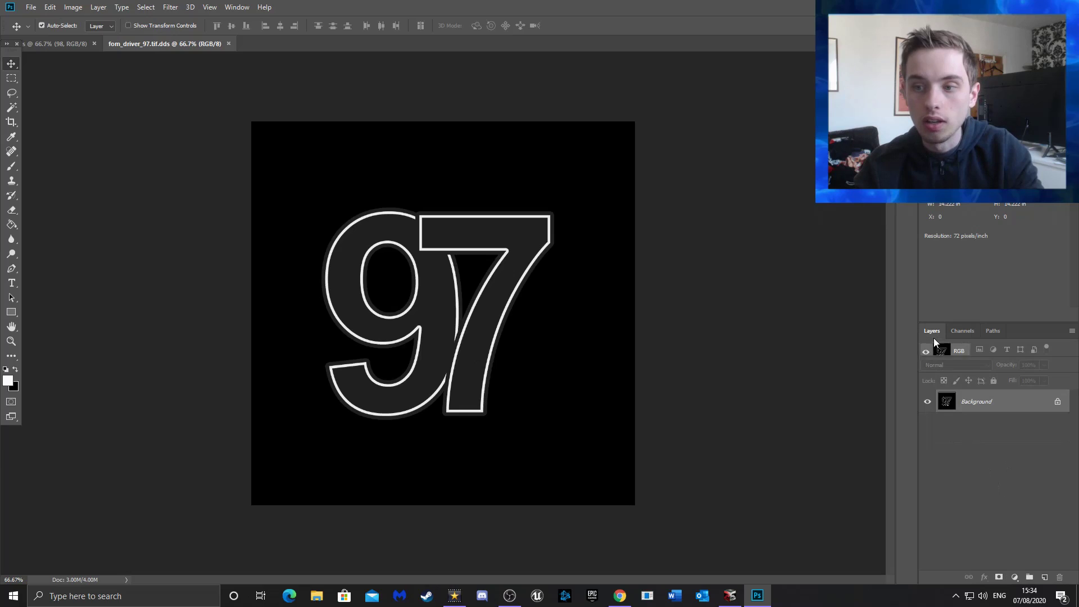
pyautogui.click(1044, 578)
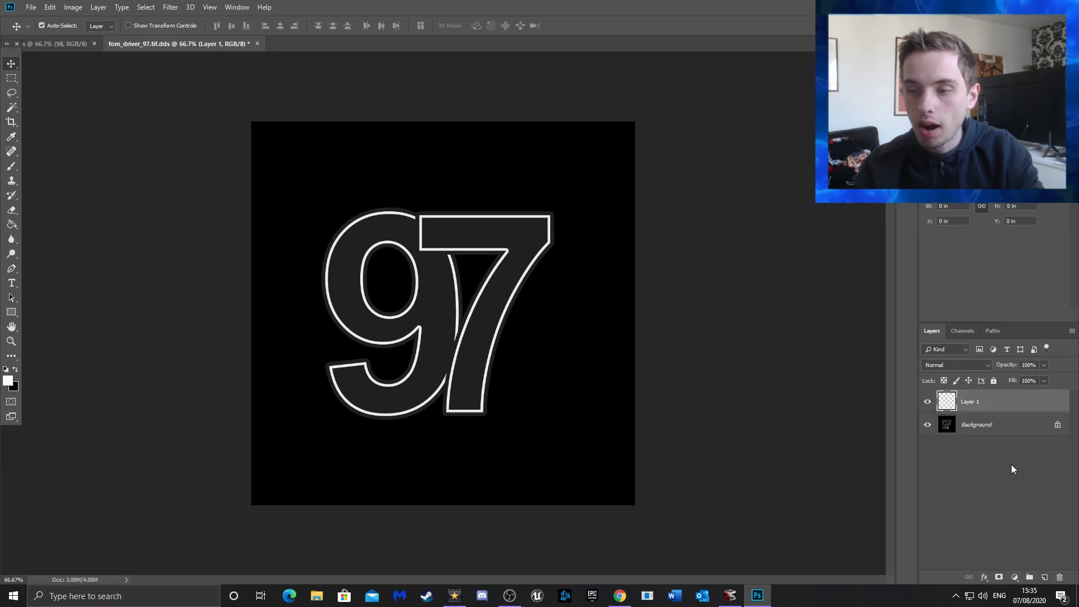
pyautogui.click(12, 288)
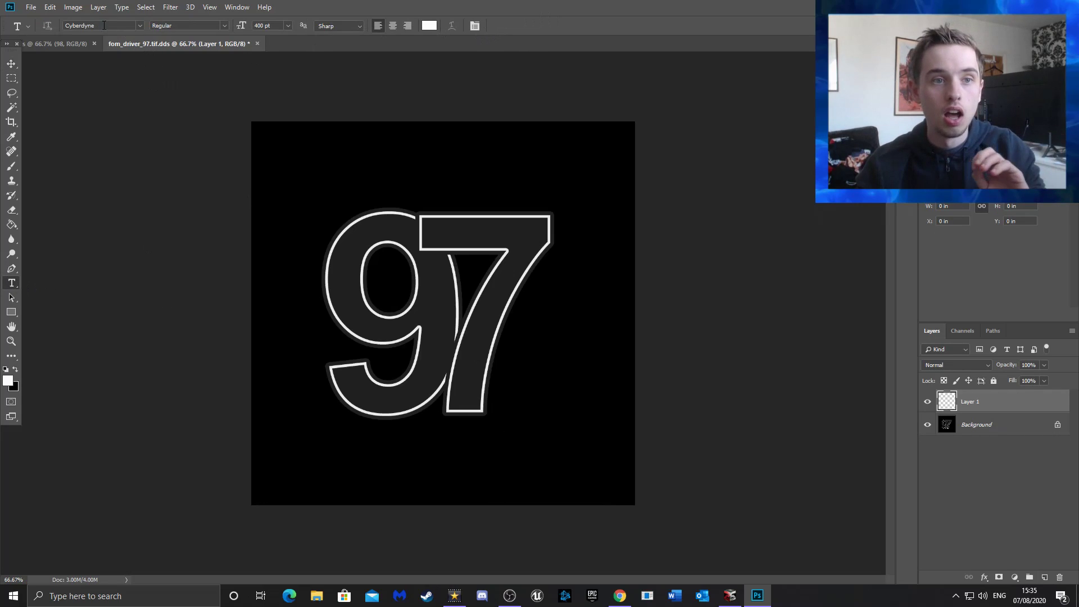
pyautogui.click(405, 307)
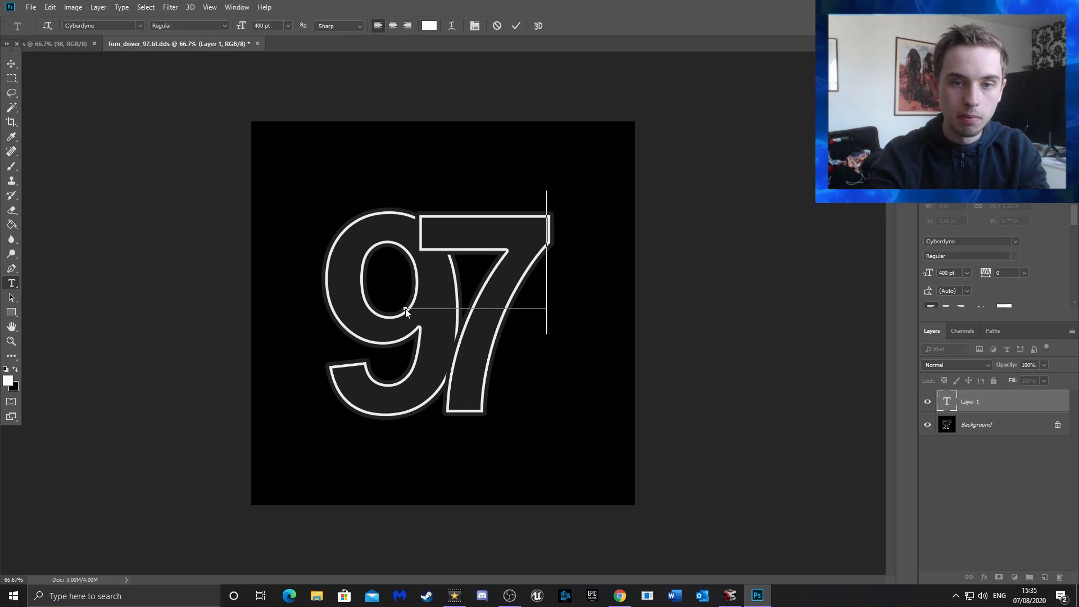
pyautogui.write('98')
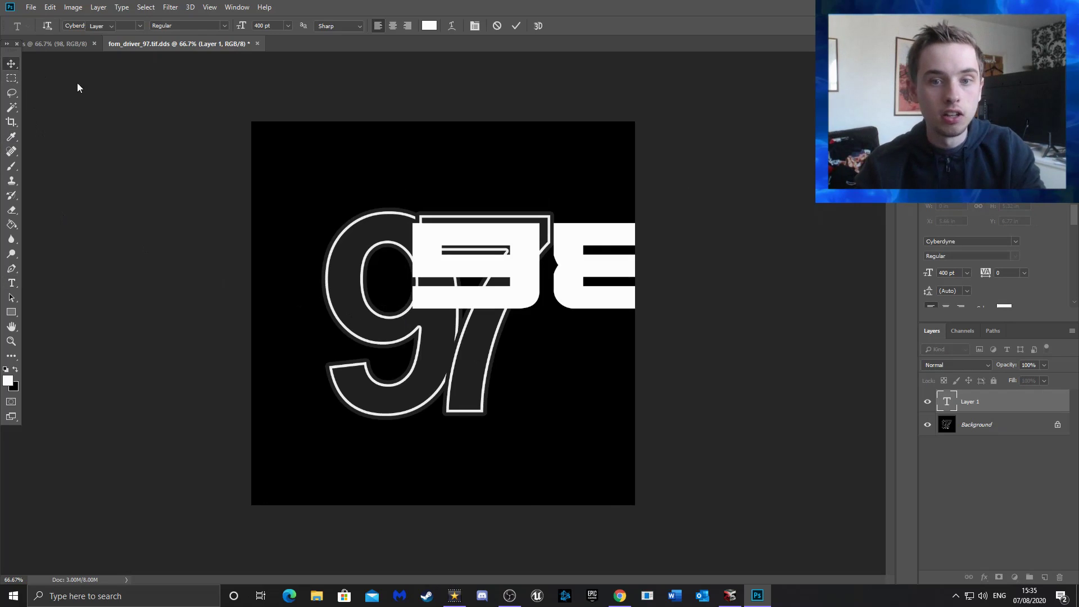
pyautogui.hotkey('ctrl', 'Return')
# Move the 98 text to the middle of the canvas over the 97 and stretch it vertically to about 635 pt
pyautogui.press('v')
pyautogui.moveTo(518, 273); pyautogui.dragTo(430, 306)
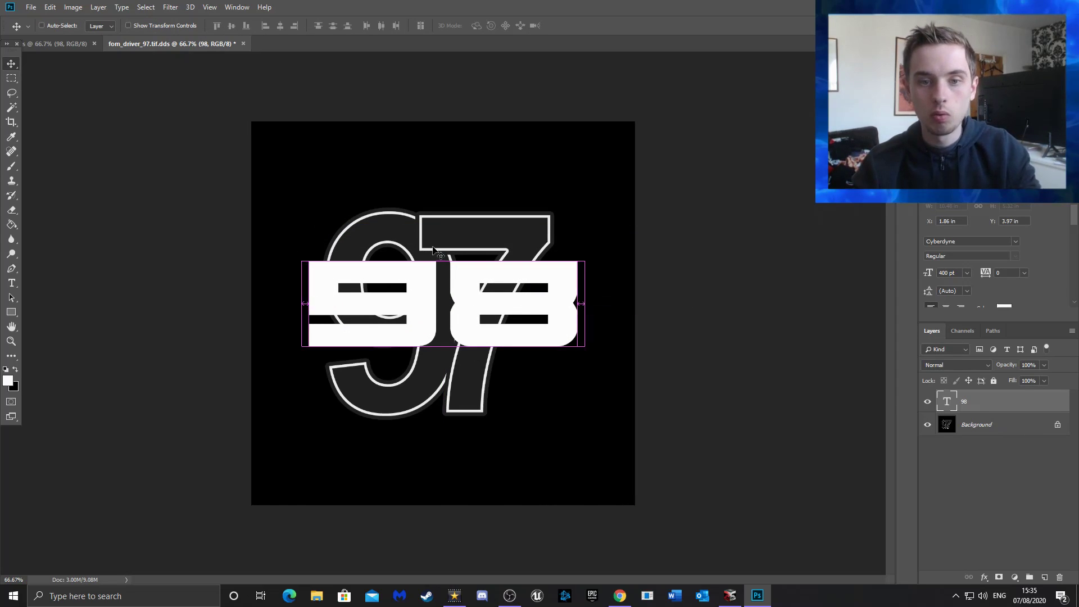
pyautogui.hotkey('ctrl', 't')
pyautogui.moveTo(444, 226); pyautogui.dragTo(444, 169)
pyautogui.moveTo(444, 372); pyautogui.dragTo(444, 396)
pyautogui.click(11, 64)
pyautogui.click(488, 226)
pyautogui.moveTo(470, 284); pyautogui.dragTo(470, 298)
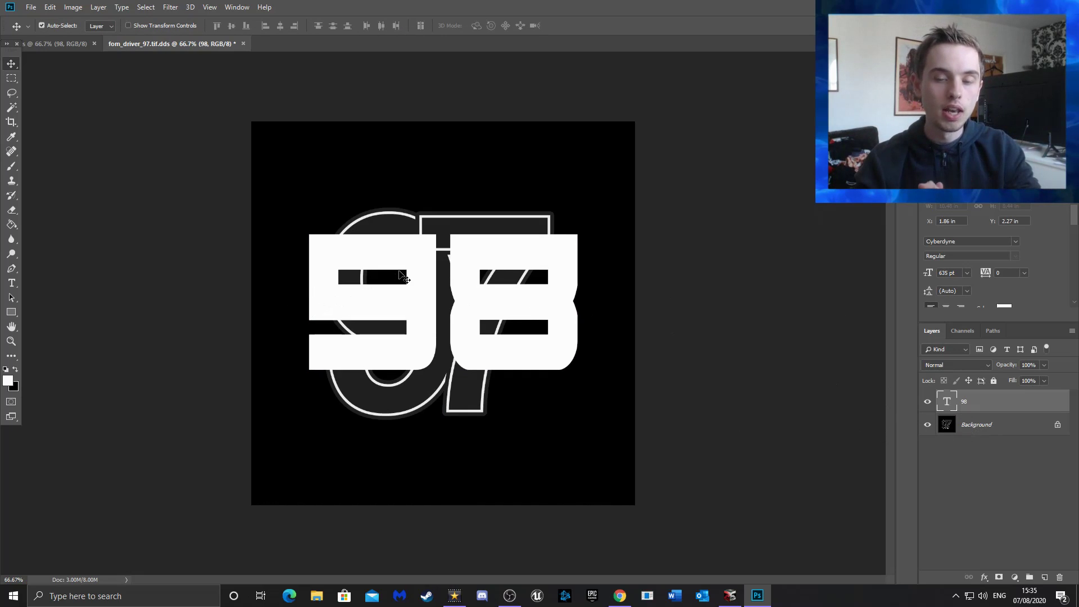
# Duplicate the Background layer and paint the copy black with the Brush to cover the old 97
pyautogui.rightClick(1000, 426)
pyautogui.click(1003, 447)
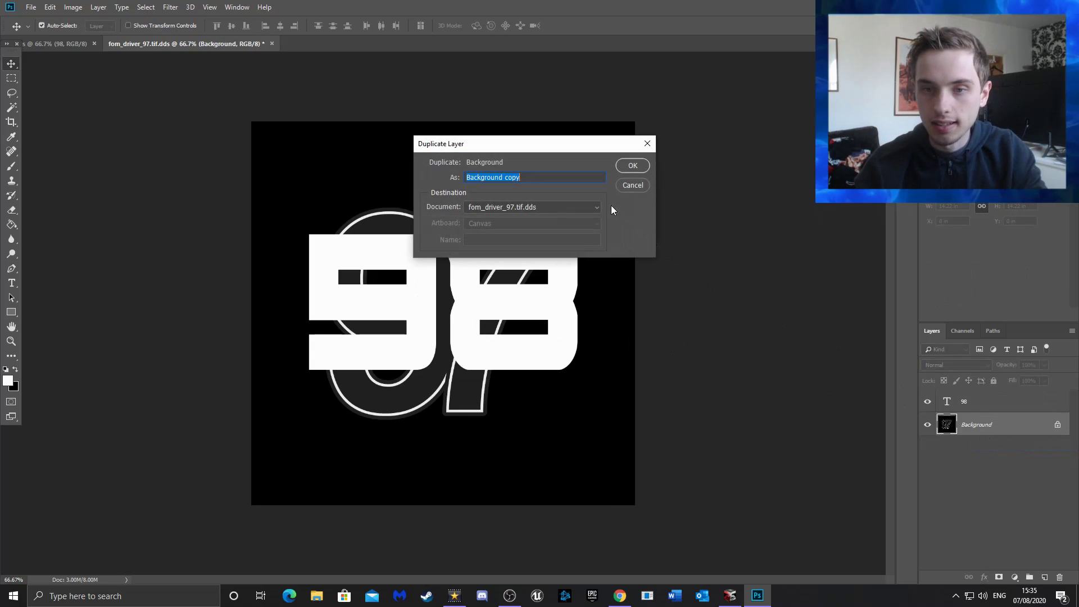
pyautogui.click(633, 166)
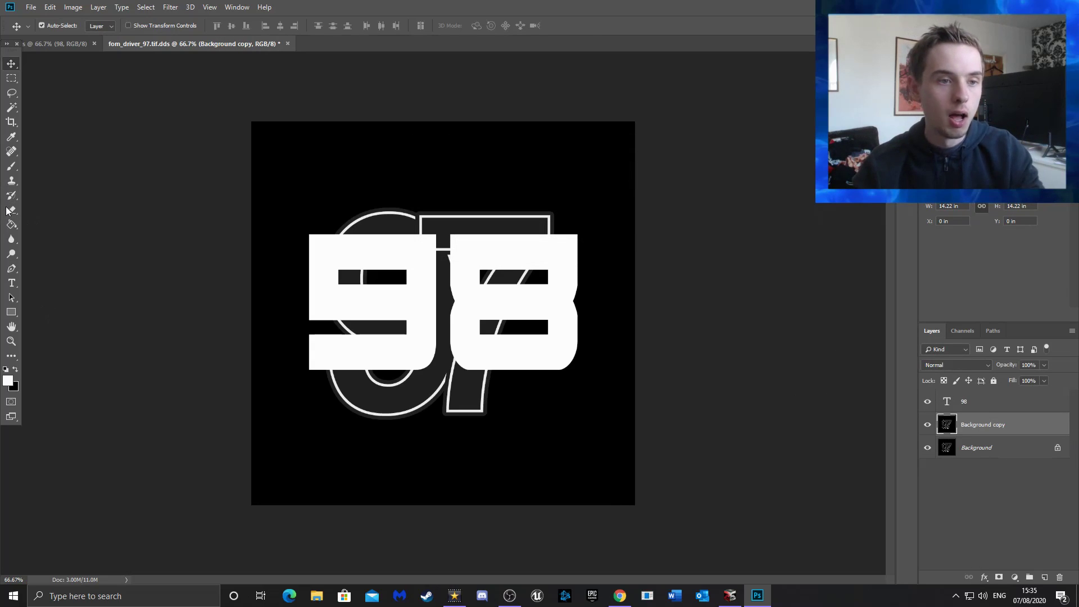
pyautogui.click(11, 166)
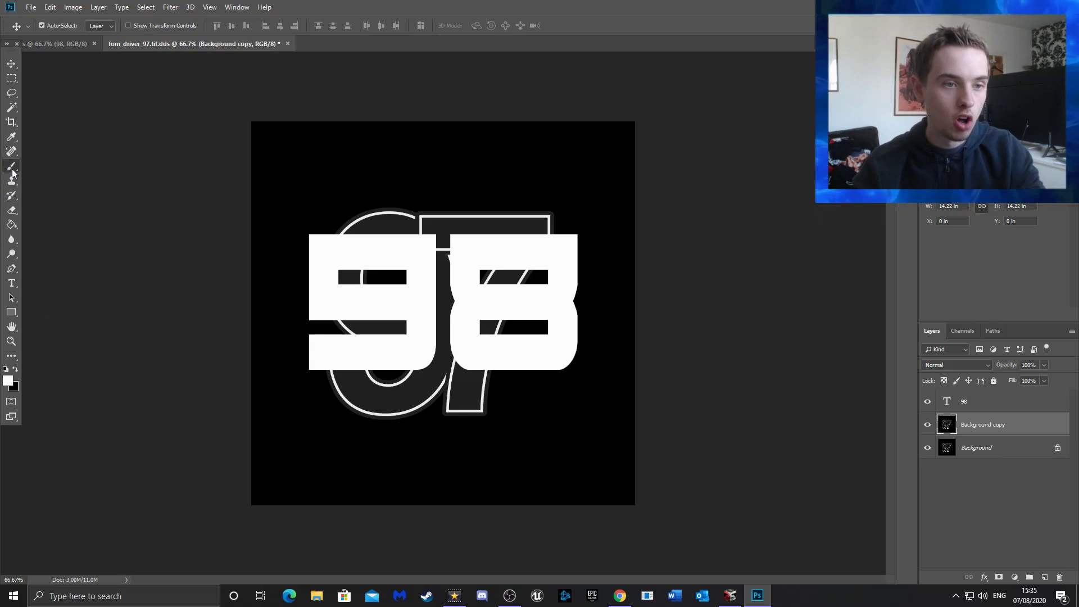
pyautogui.click(15, 370)
pyautogui.moveTo(515, 236)
pyautogui.mouseDown()
pyautogui.moveTo(422, 240)
pyautogui.moveTo(549, 385)
pyautogui.moveTo(402, 410)
pyautogui.moveTo(457, 277)
pyautogui.moveTo(530, 313)
pyautogui.moveTo(379, 318)
pyautogui.mouseUp()
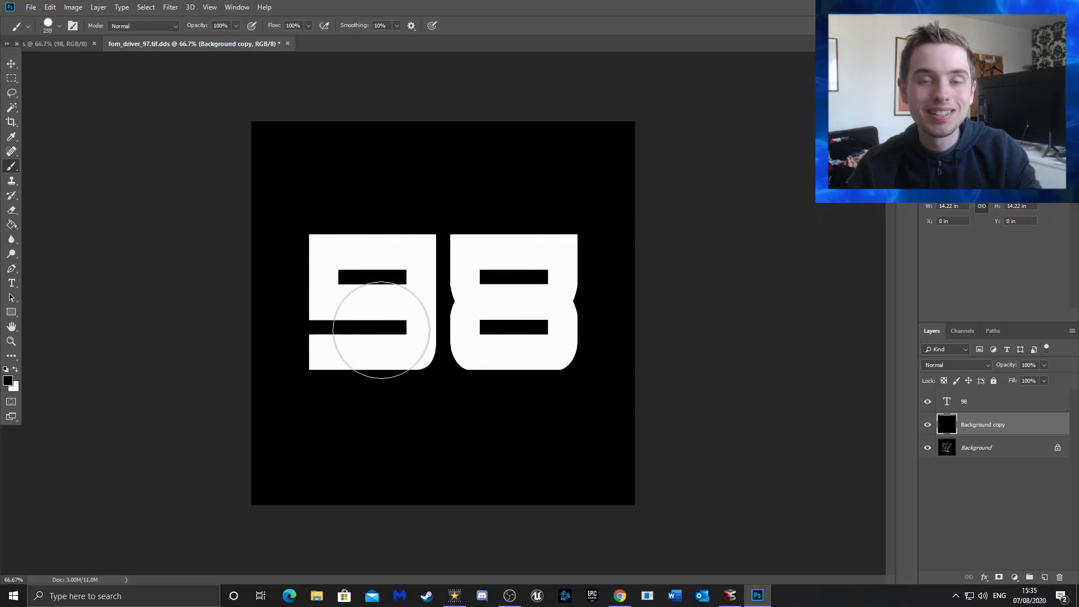
pyautogui.click(12, 63)
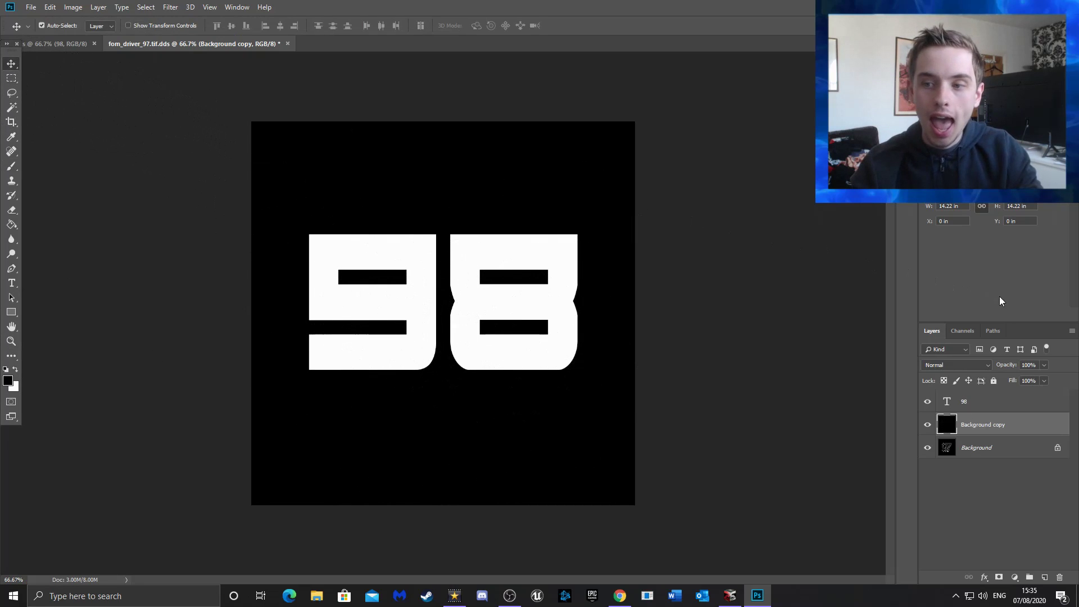
# Paint over the white 97 in the Alpha 1 channel with the black Brush
pyautogui.click(962, 332)
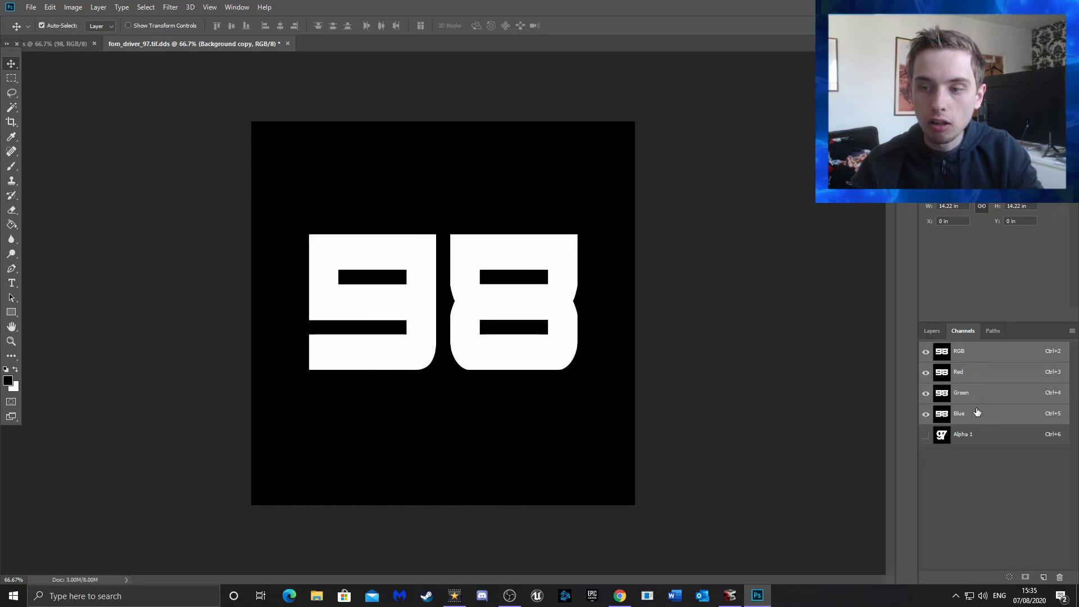
pyautogui.click(980, 435)
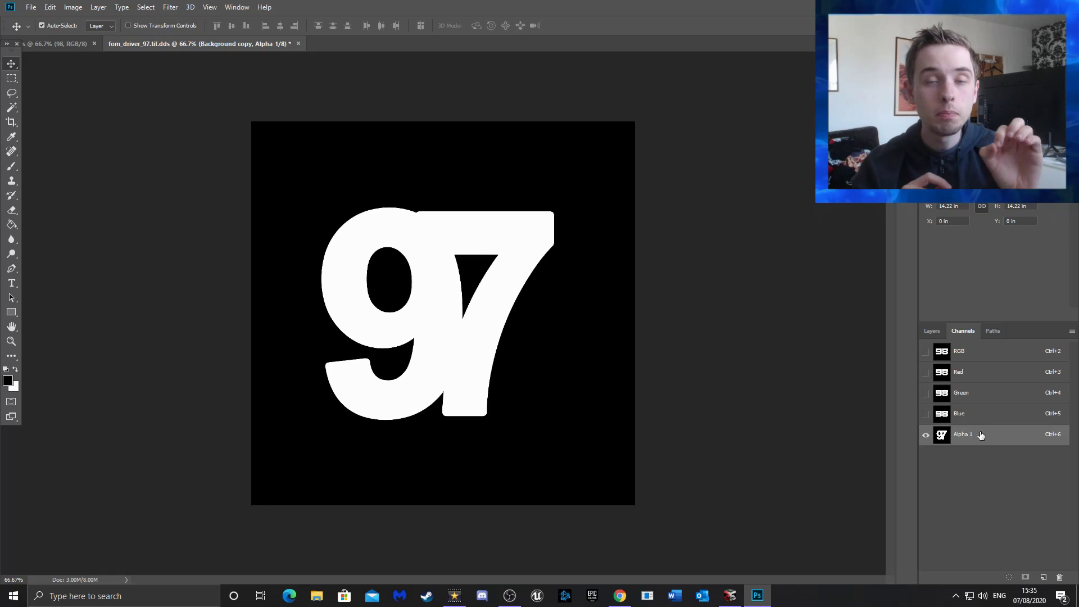
pyautogui.click(974, 352)
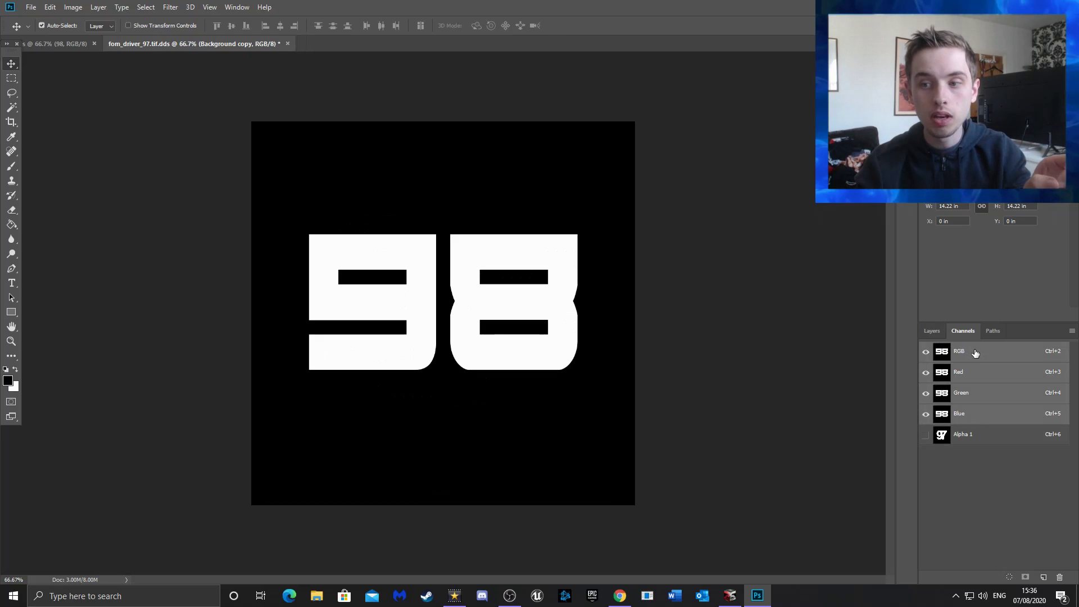
pyautogui.click(979, 434)
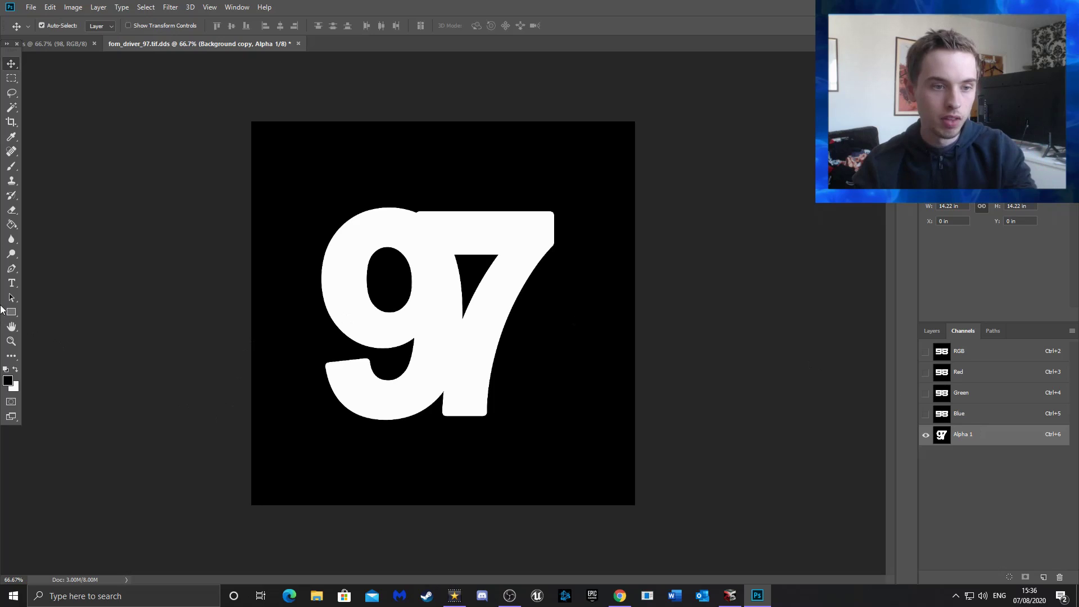
pyautogui.click(11, 165)
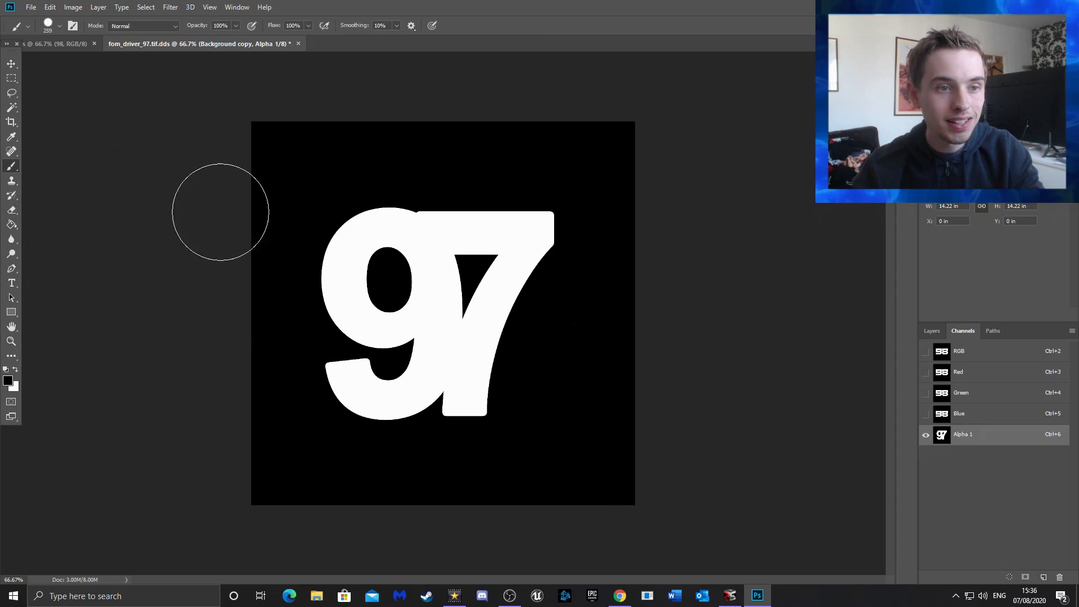
pyautogui.moveTo(351, 278)
pyautogui.mouseDown()
pyautogui.moveTo(378, 215)
pyautogui.moveTo(403, 501)
pyautogui.moveTo(440, 251)
pyautogui.moveTo(464, 423)
pyautogui.mouseUp()
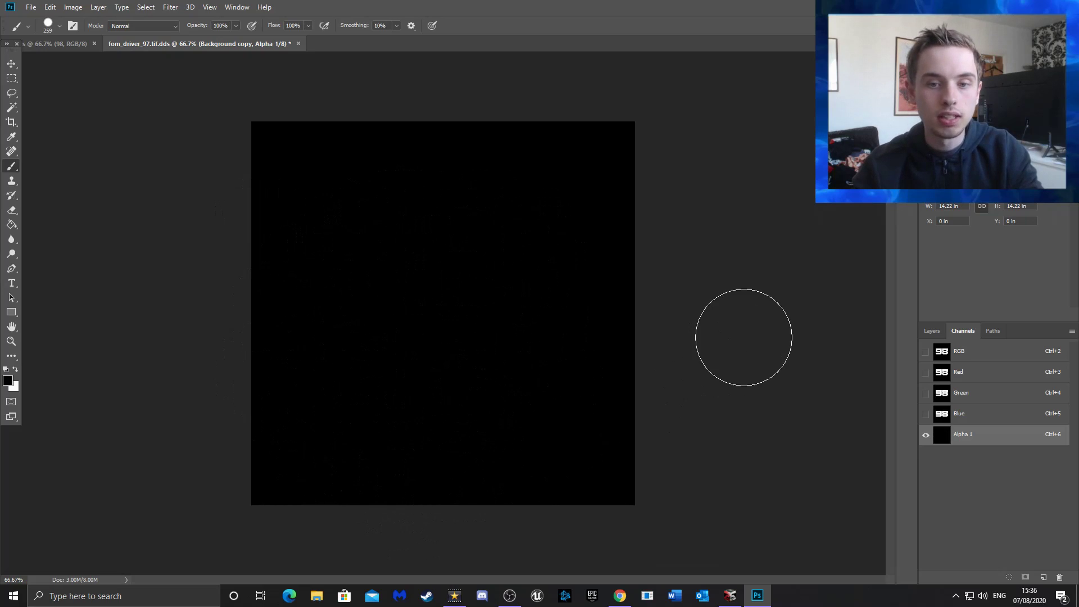
# Return to the RGB channels and load the outline of the 98 text layer as a selection
pyautogui.click(973, 352)
pyautogui.click(932, 332)
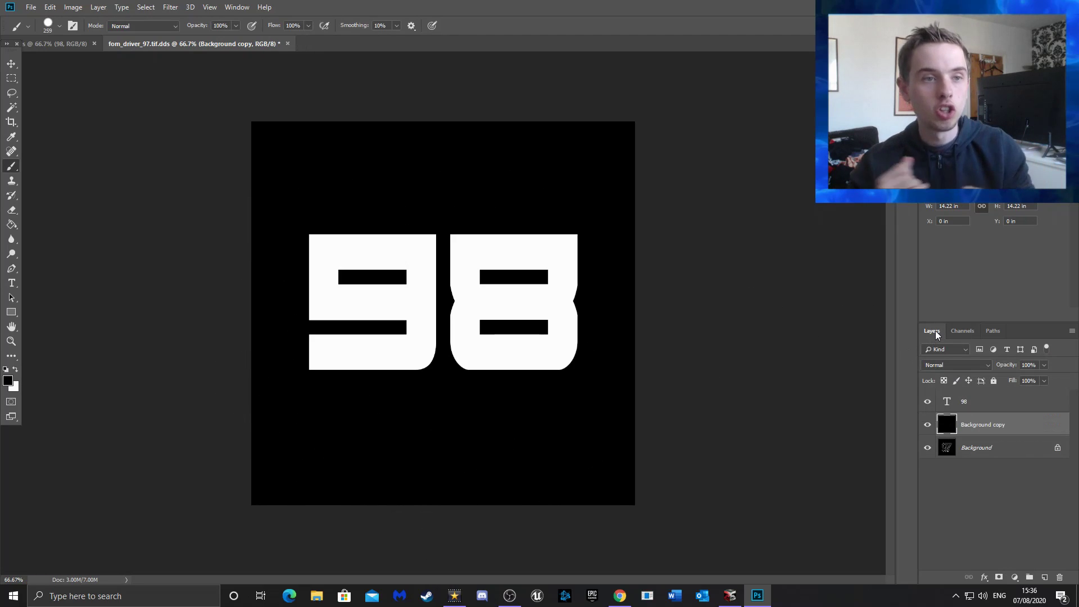
pyautogui.click(988, 401)
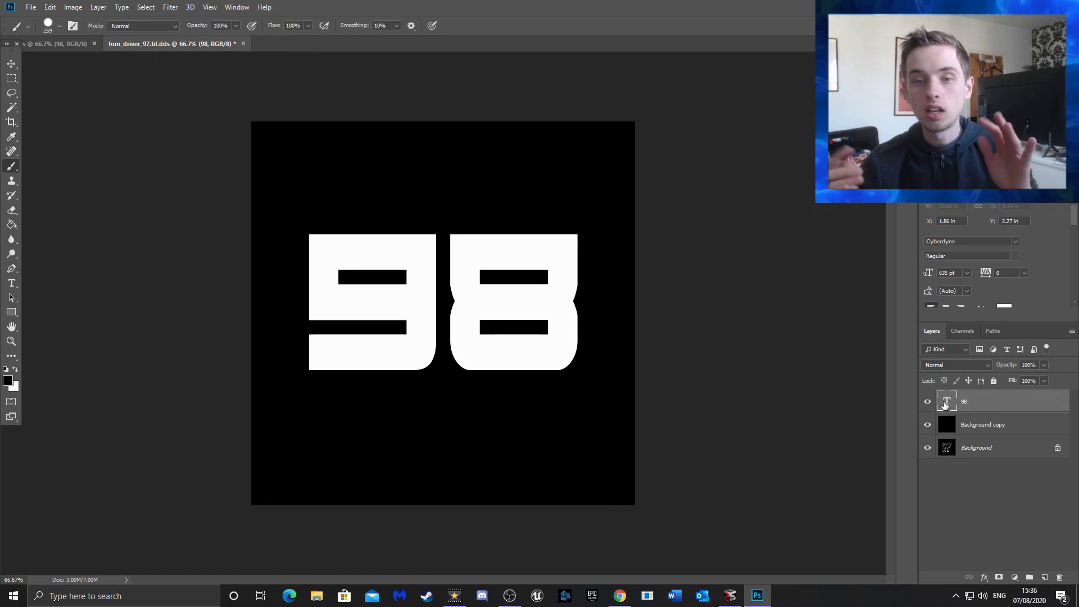
pyautogui.moveTo(945, 406); pyautogui.dragTo(949, 407)
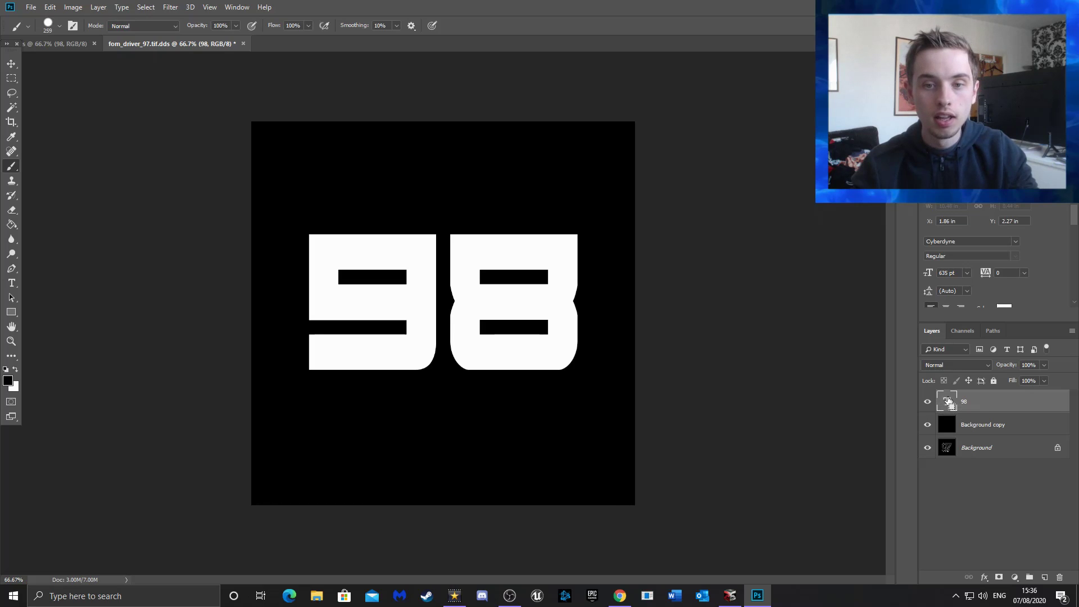
pyautogui.keyDown('ctrl'); pyautogui.click(948, 401); pyautogui.keyUp('ctrl')
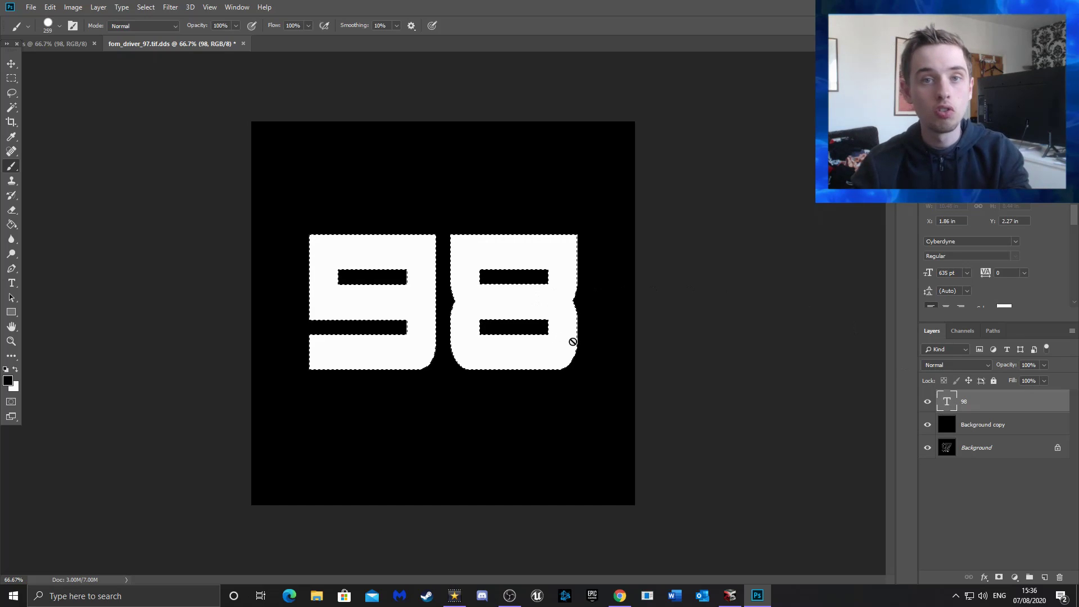
# Paint the 98 selection white in the Alpha 1 channel, deselect it, and return to the RGB channels and layers
pyautogui.click(959, 330)
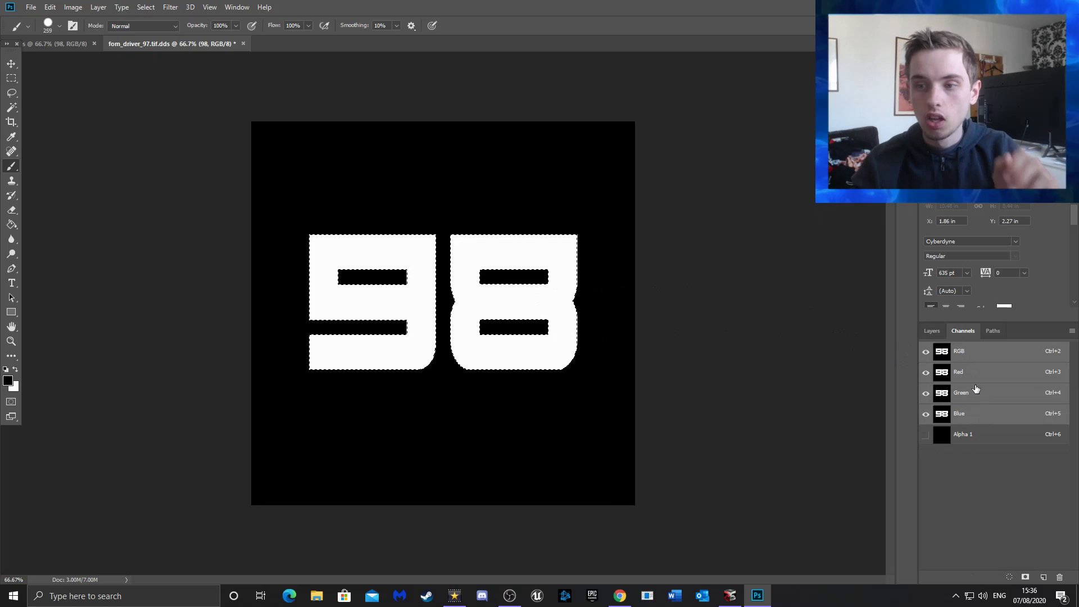
pyautogui.click(989, 442)
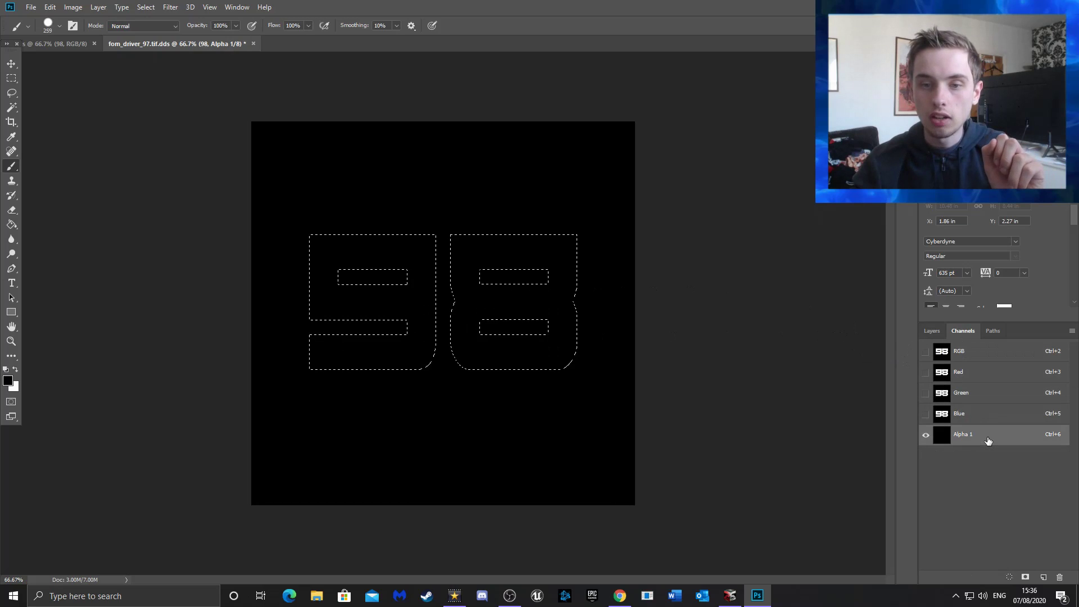
pyautogui.click(14, 370)
pyautogui.moveTo(525, 253)
pyautogui.mouseDown()
pyautogui.moveTo(323, 245)
pyautogui.moveTo(489, 303)
pyautogui.moveTo(165, 350)
pyautogui.mouseUp()
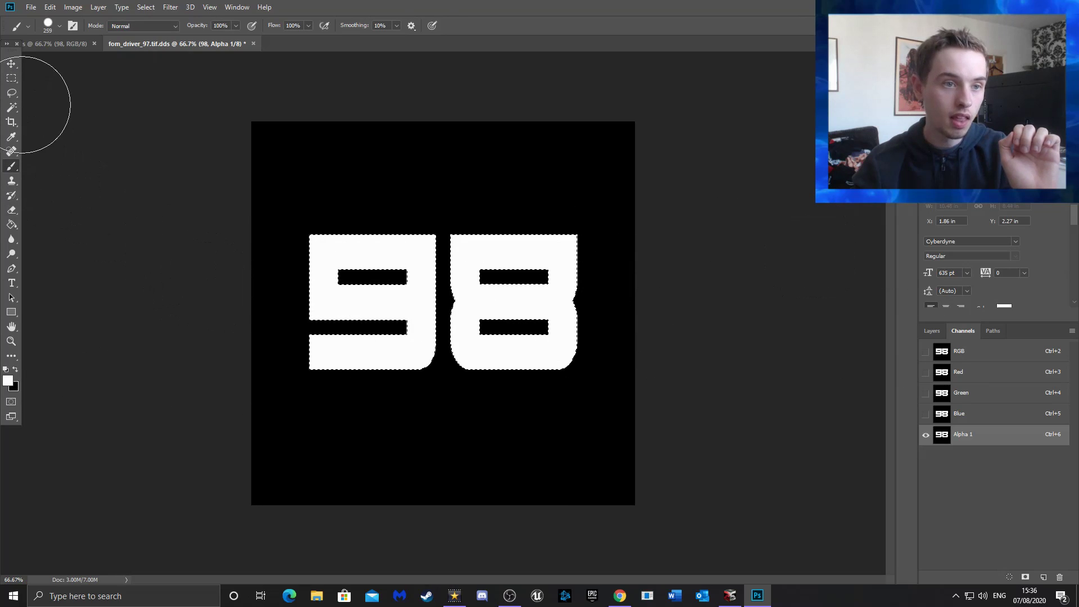
pyautogui.click(15, 77)
pyautogui.hotkey('ctrl', 'd')
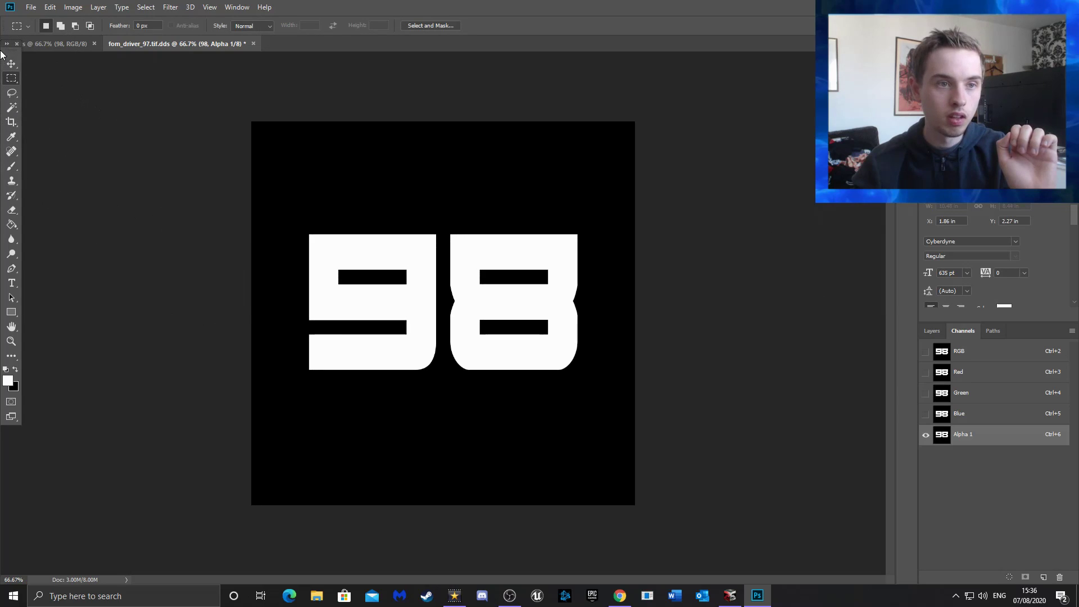
pyautogui.click(11, 64)
pyautogui.click(978, 352)
pyautogui.click(931, 332)
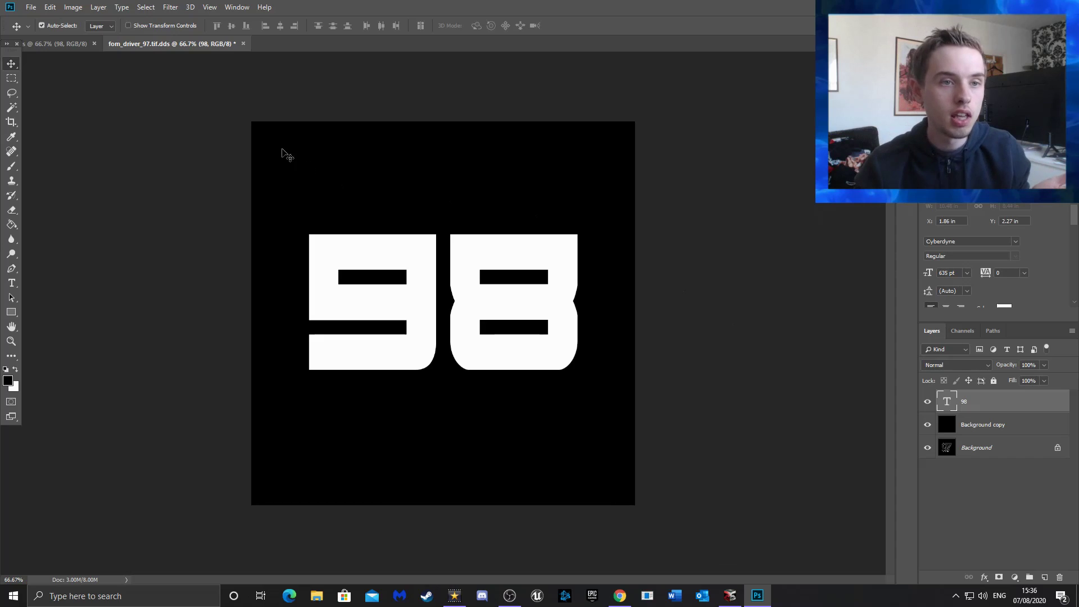
# In the glowing 98 document, shift the 98 text slightly left to about X 1.94 in and compare its RGB and Alpha 1 channels
pyautogui.click(74, 42)
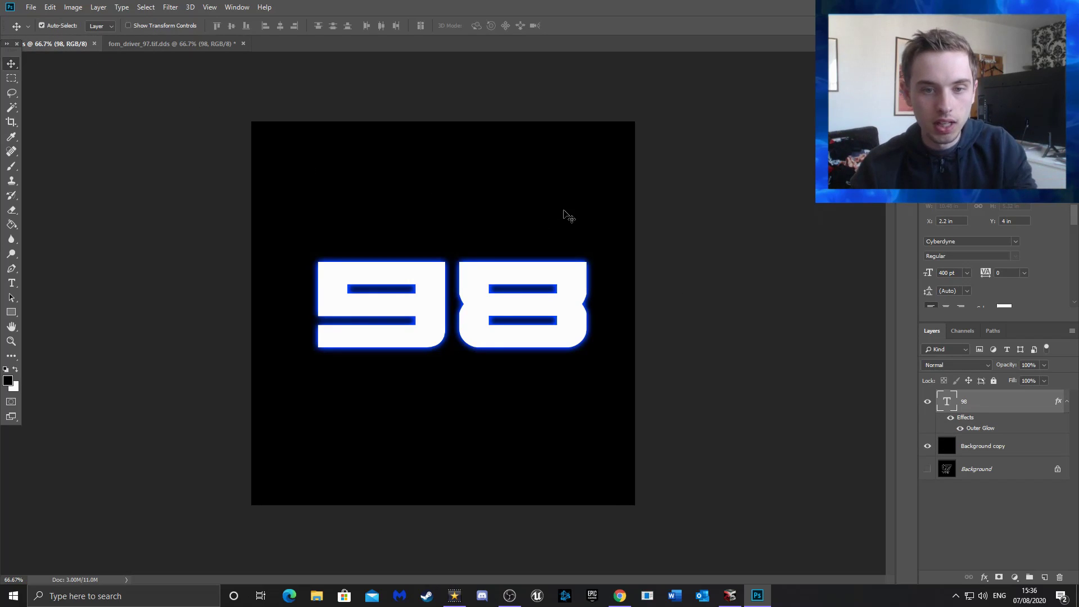
pyautogui.moveTo(411, 308); pyautogui.dragTo(406, 308)
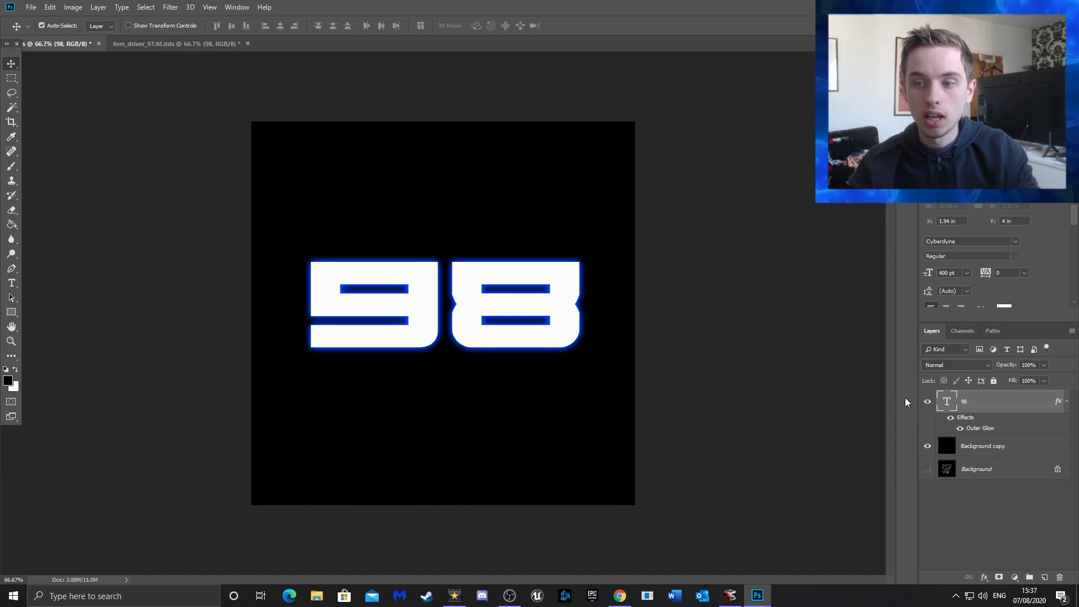
pyautogui.click(958, 331)
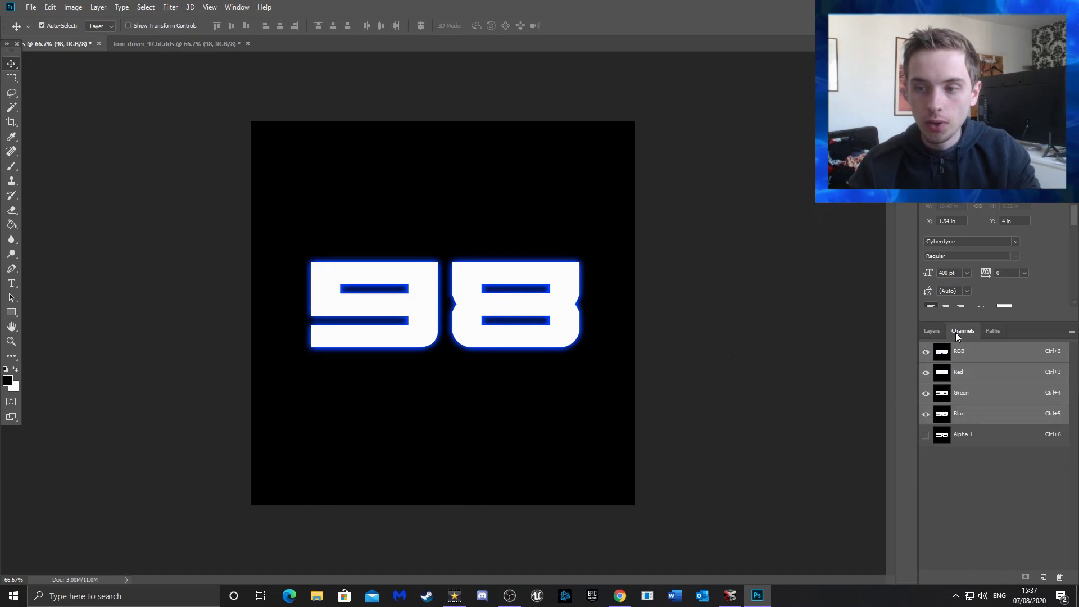
pyautogui.click(966, 434)
pyautogui.click(974, 359)
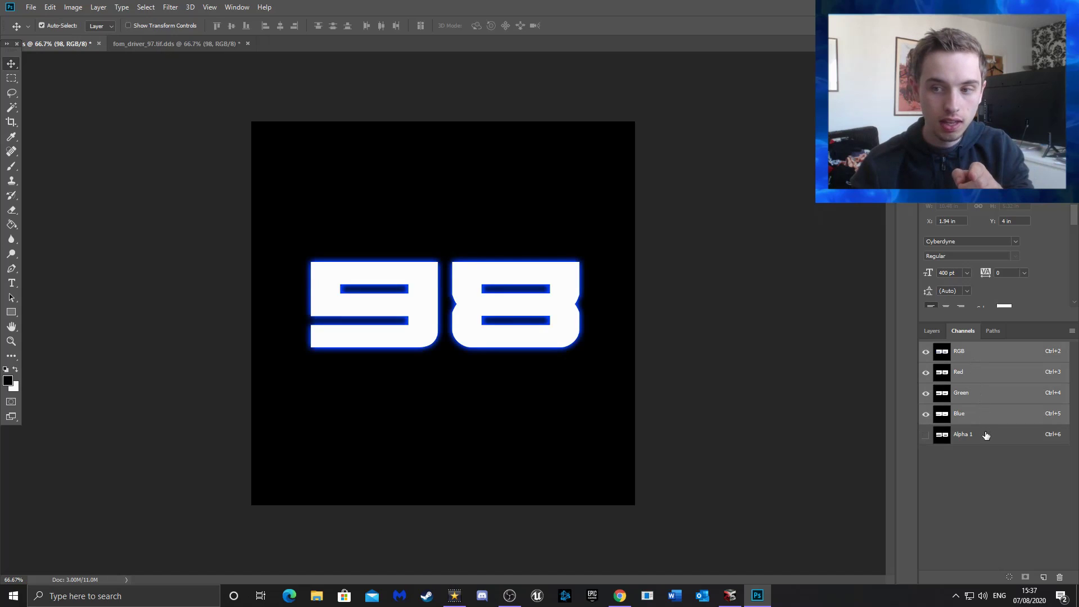
pyautogui.click(986, 435)
pyautogui.click(977, 352)
# Paint over the misaligned white 98 in the Alpha 1 channel with the black Brush
pyautogui.click(985, 440)
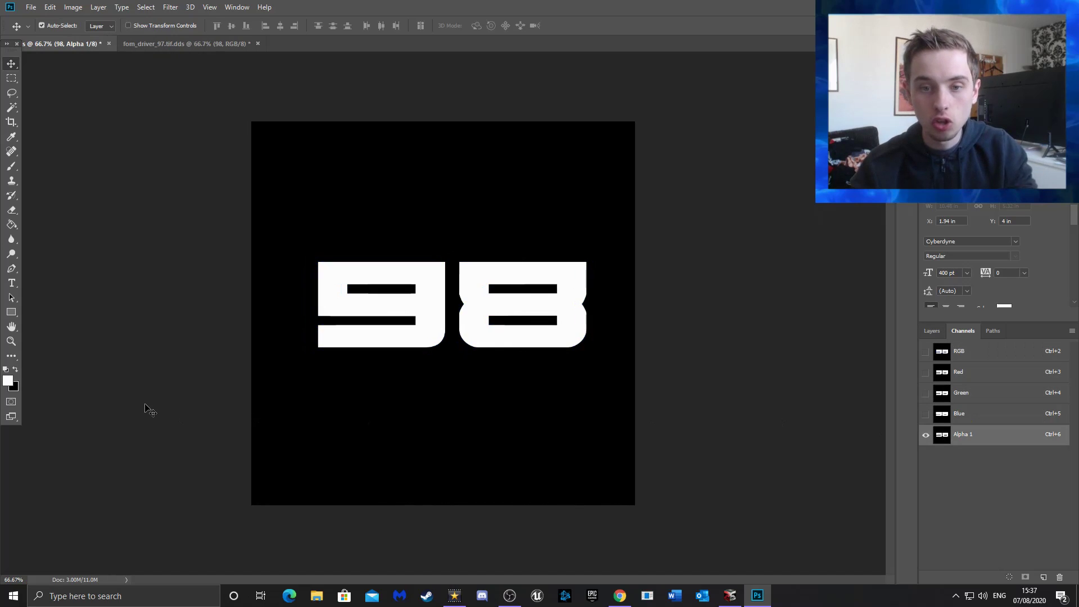
pyautogui.click(12, 166)
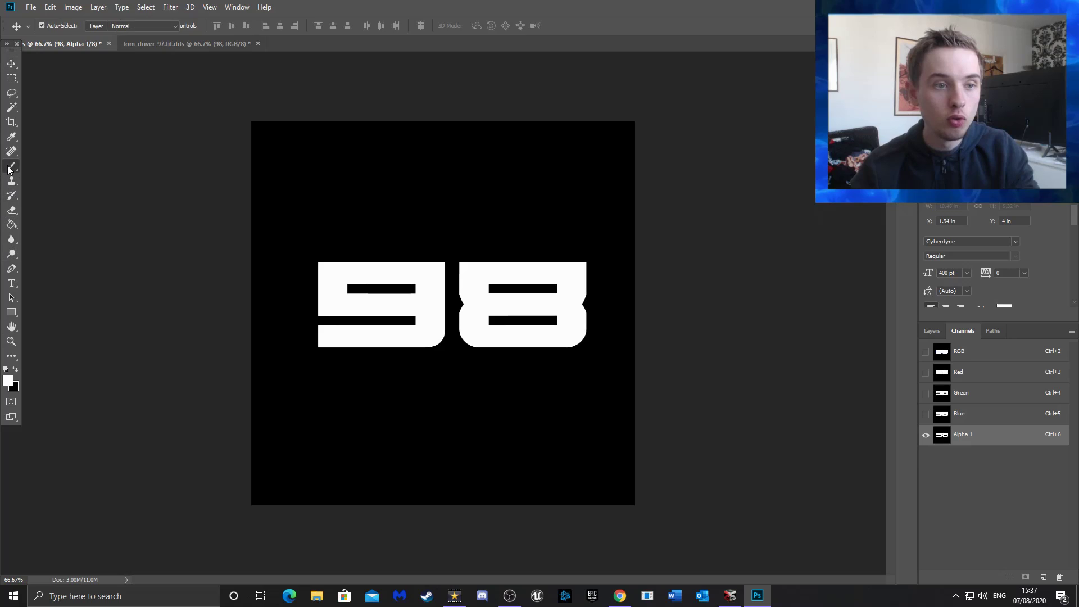
pyautogui.click(15, 369)
pyautogui.moveTo(351, 272)
pyautogui.mouseDown()
pyautogui.moveTo(231, 344)
pyautogui.moveTo(571, 349)
pyautogui.moveTo(592, 306)
pyautogui.mouseUp()
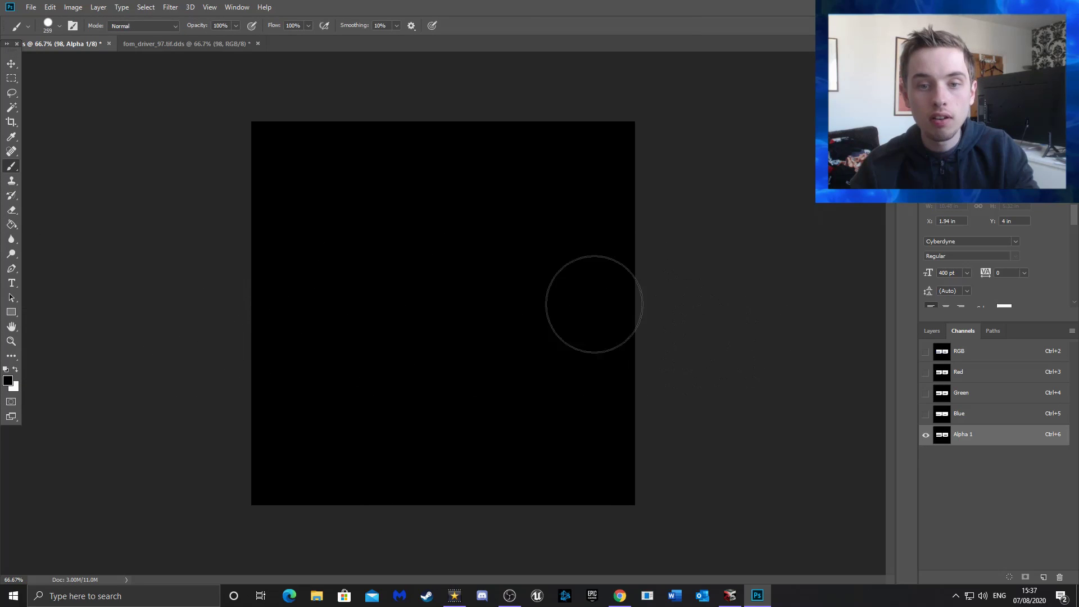
# Return to the RGB channels and load the outline of the glowing 98 text layer as a selection
pyautogui.click(11, 63)
pyautogui.click(959, 351)
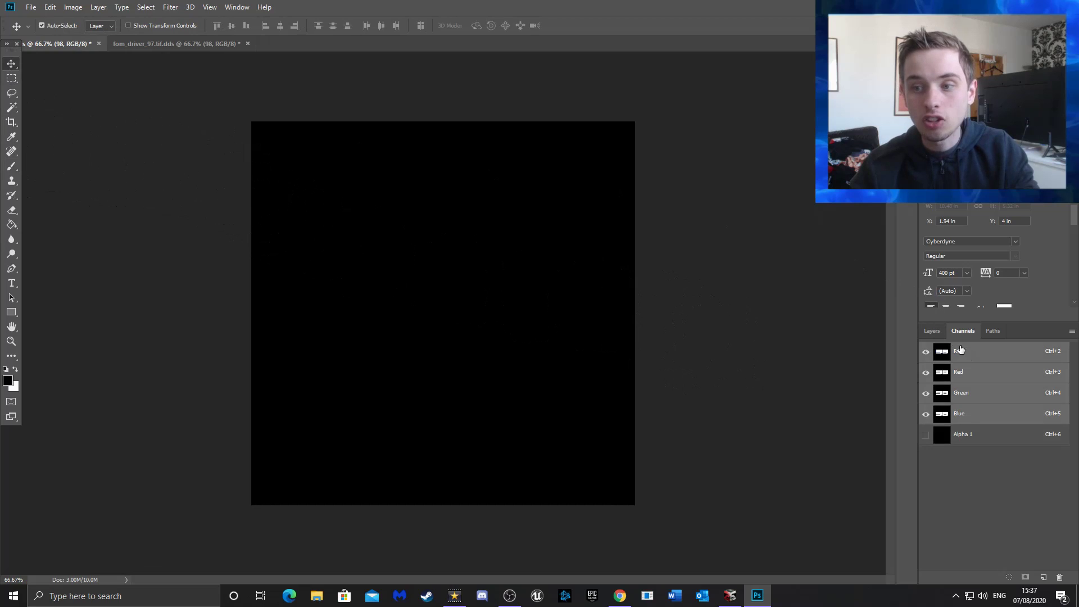
pyautogui.click(932, 330)
pyautogui.keyDown('ctrl'); pyautogui.click(947, 407); pyautogui.keyUp('ctrl')
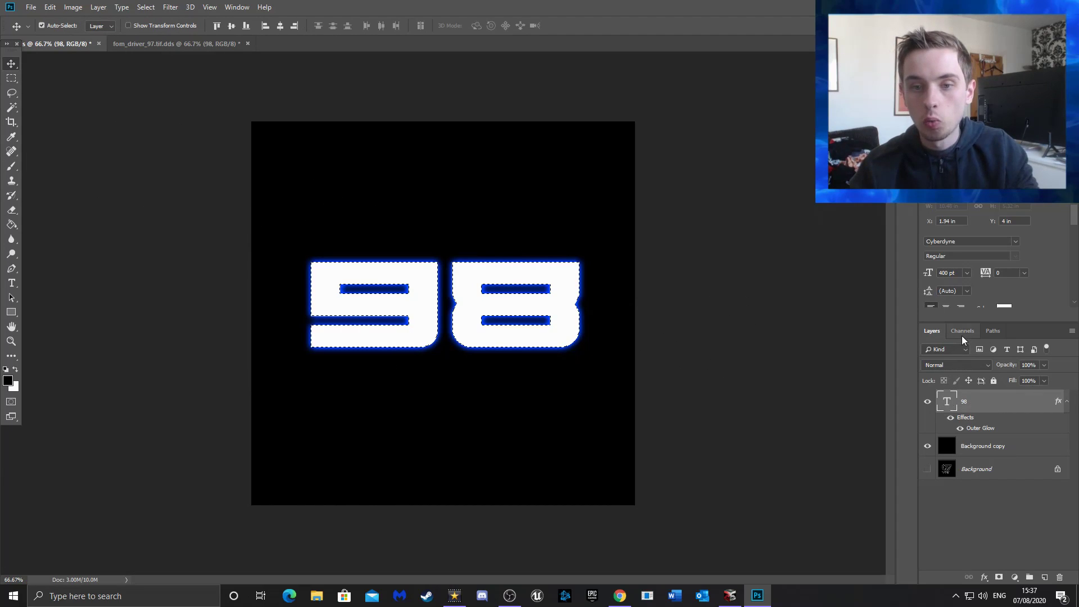
# Brush the selected 98 shape white in the Alpha 1 channel, deselect, and go back to the RGB channels and layers
pyautogui.click(963, 331)
pyautogui.click(960, 434)
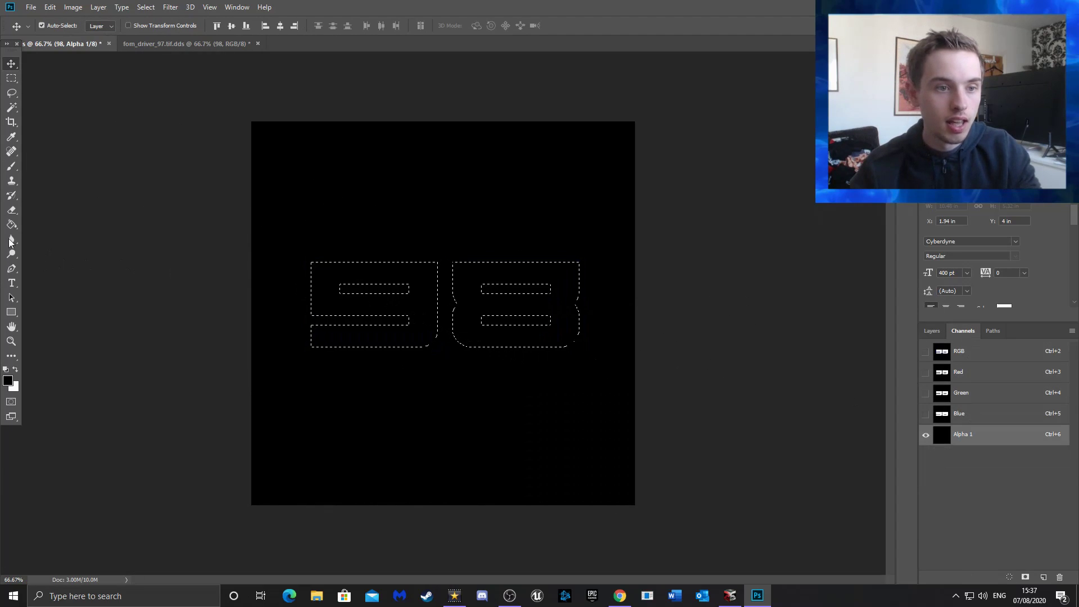
pyautogui.press('b')
pyautogui.click(15, 369)
pyautogui.moveTo(325, 289)
pyautogui.mouseDown()
pyautogui.moveTo(559, 362)
pyautogui.moveTo(445, 313)
pyautogui.mouseUp()
pyautogui.hotkey('ctrl', 'd')
pyautogui.click(11, 78)
pyautogui.click(11, 64)
pyautogui.click(963, 348)
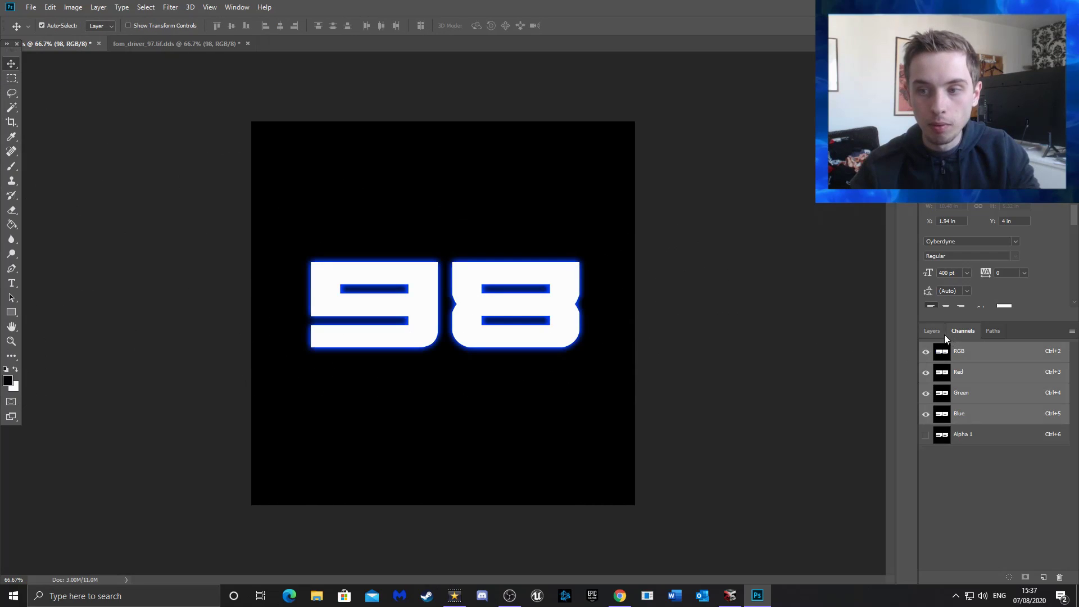
pyautogui.click(935, 332)
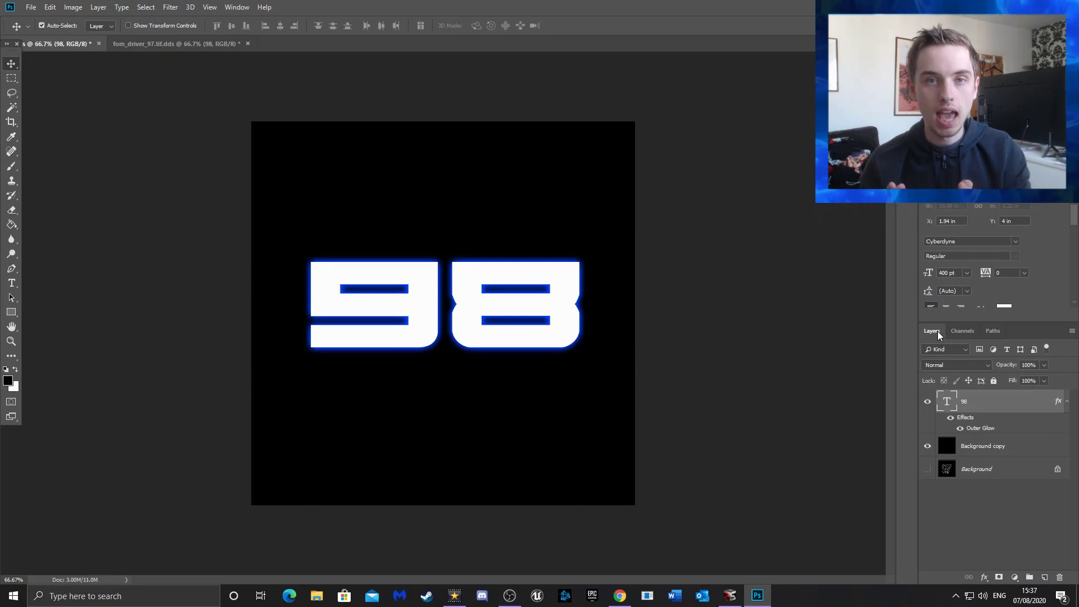
# Save the texture over the 98 DDS file on the Desktop in Intel Texture Works format, with texture type Color + Alpha
pyautogui.click(31, 7)
pyautogui.click(71, 133)
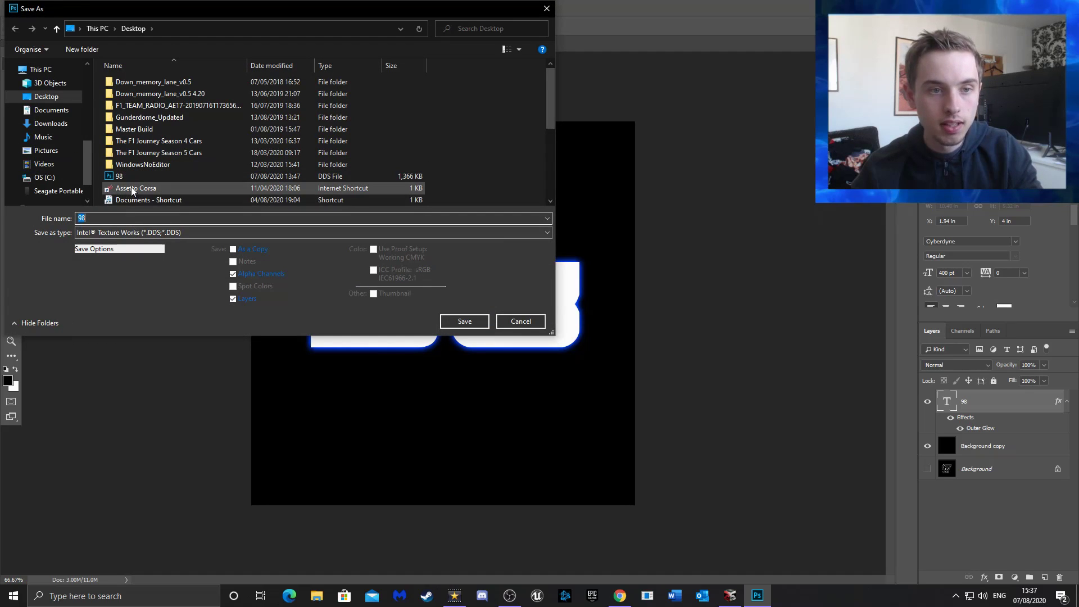
pyautogui.click(454, 321)
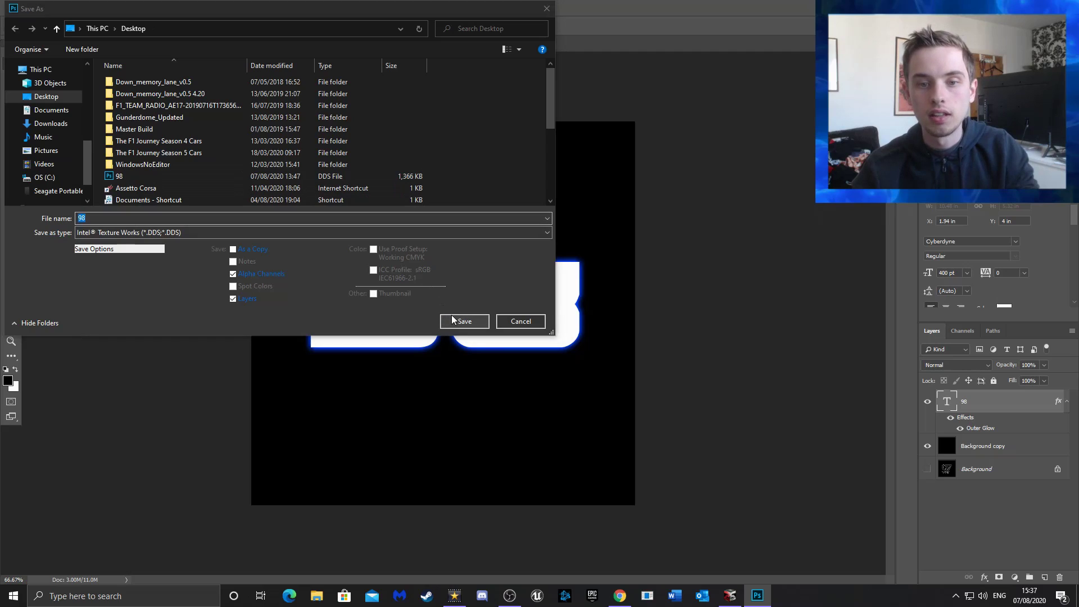
pyautogui.click(573, 304)
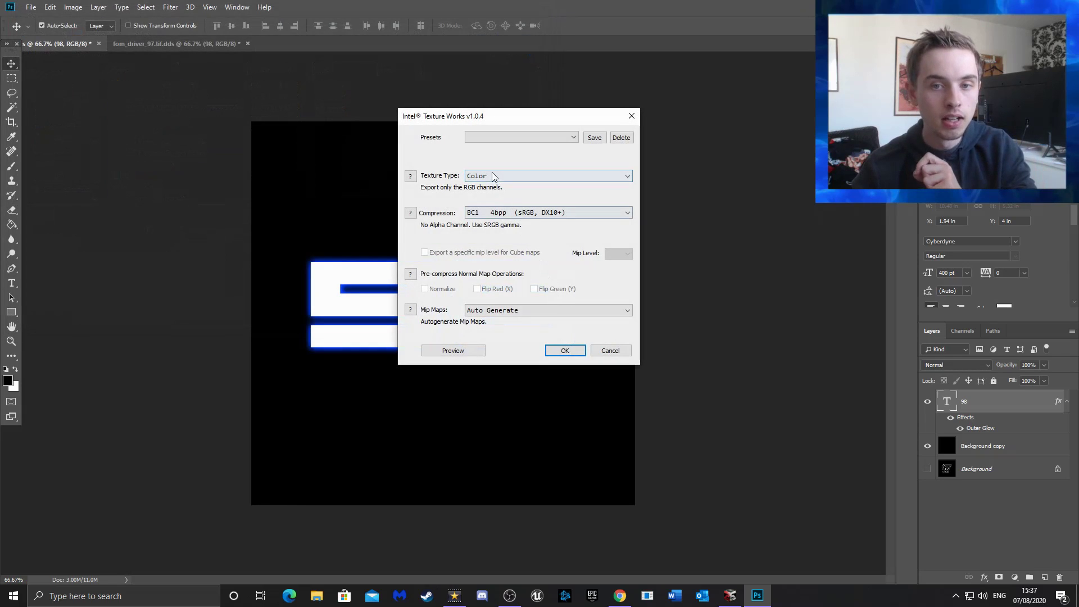
pyautogui.click(492, 176)
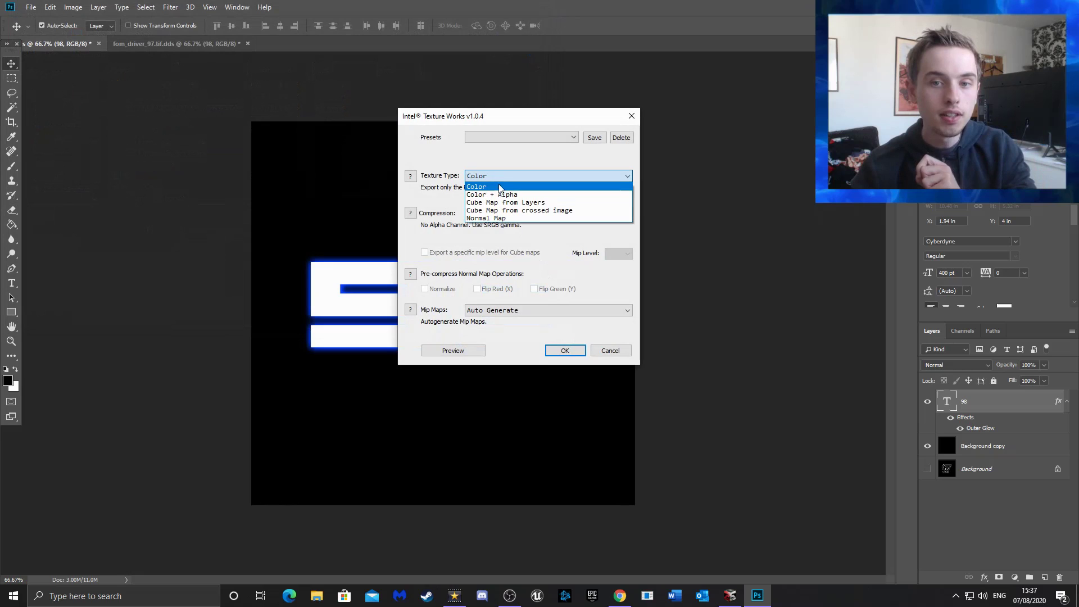
pyautogui.click(545, 197)
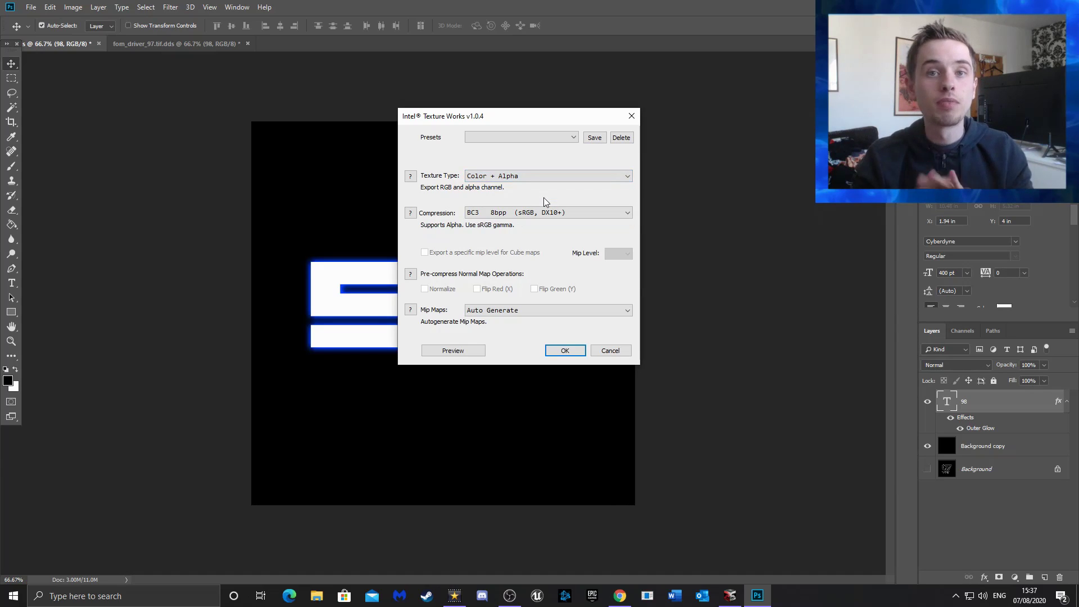
pyautogui.click(581, 350)
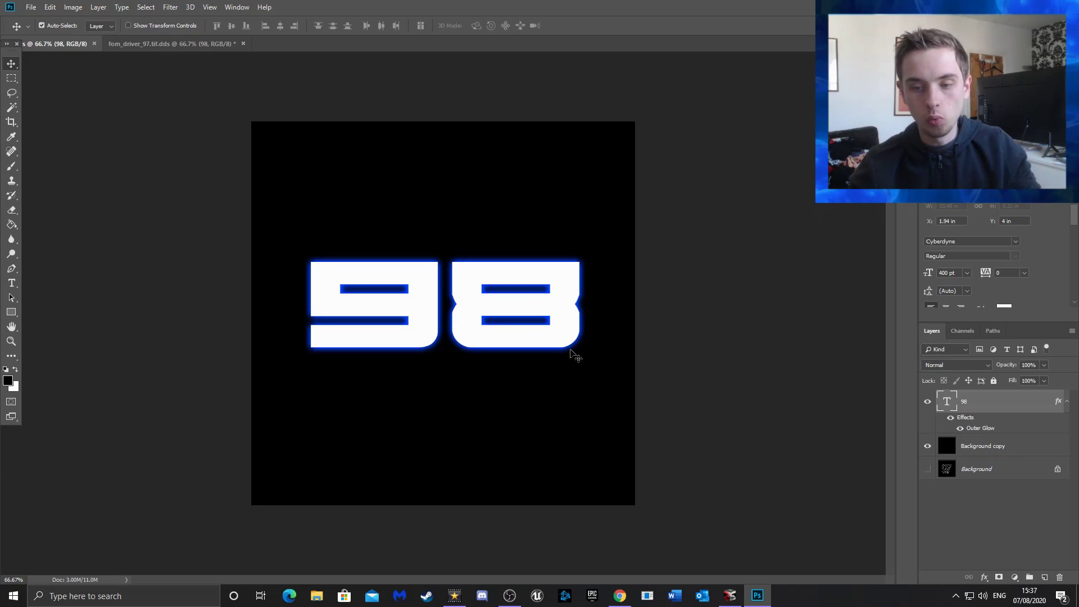
# Switch to EEA and open the myteam_ferrari ERP file from the wep folder of teams > myteam_ferrari
pyautogui.click(730, 596)
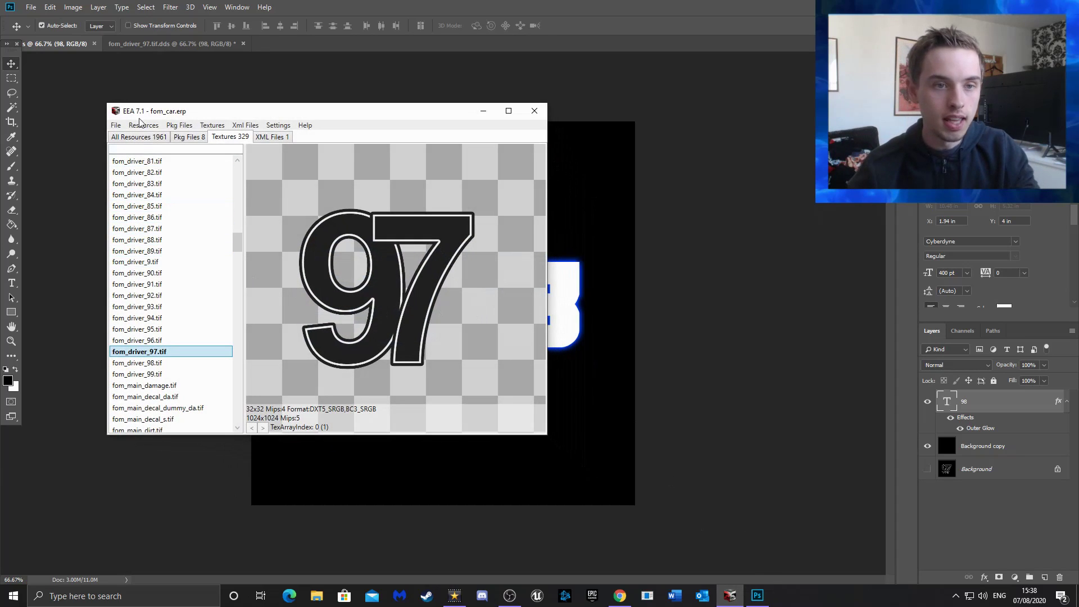
pyautogui.click(118, 125)
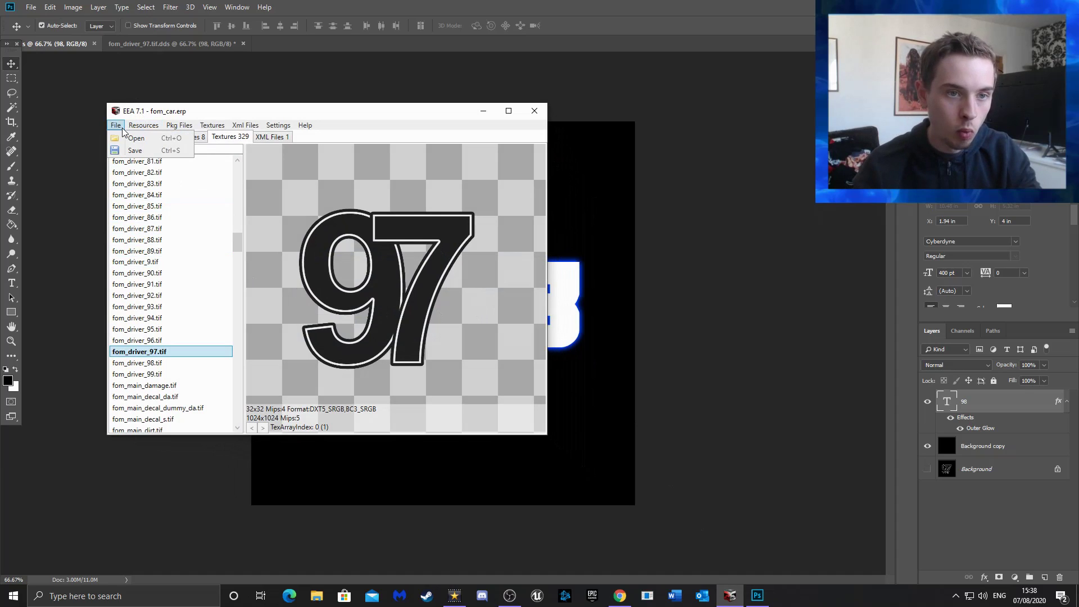
pyautogui.click(133, 138)
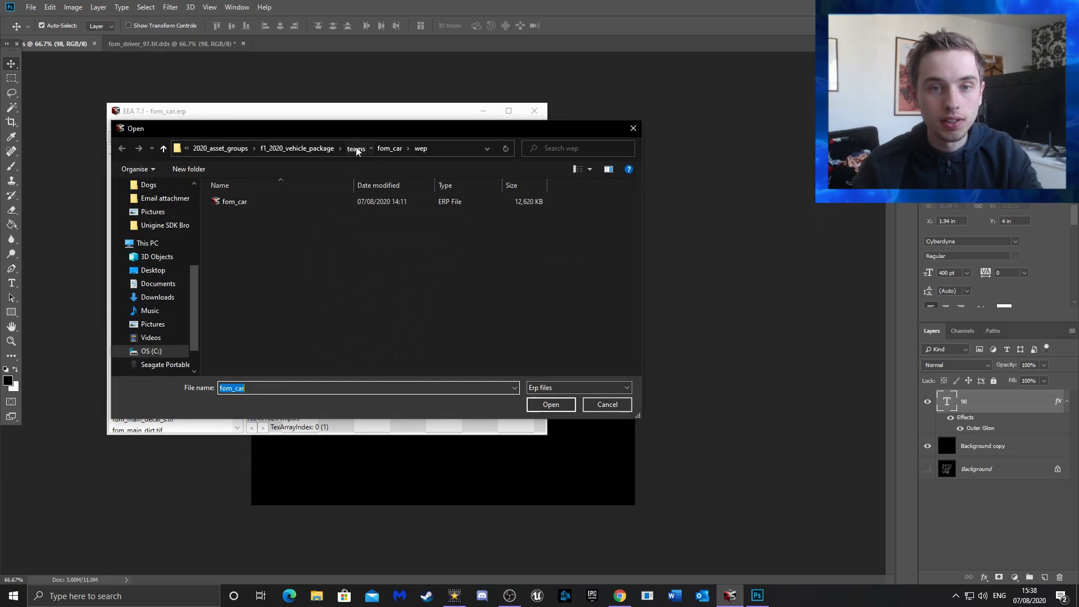
pyautogui.click(357, 149)
pyautogui.click(275, 282)
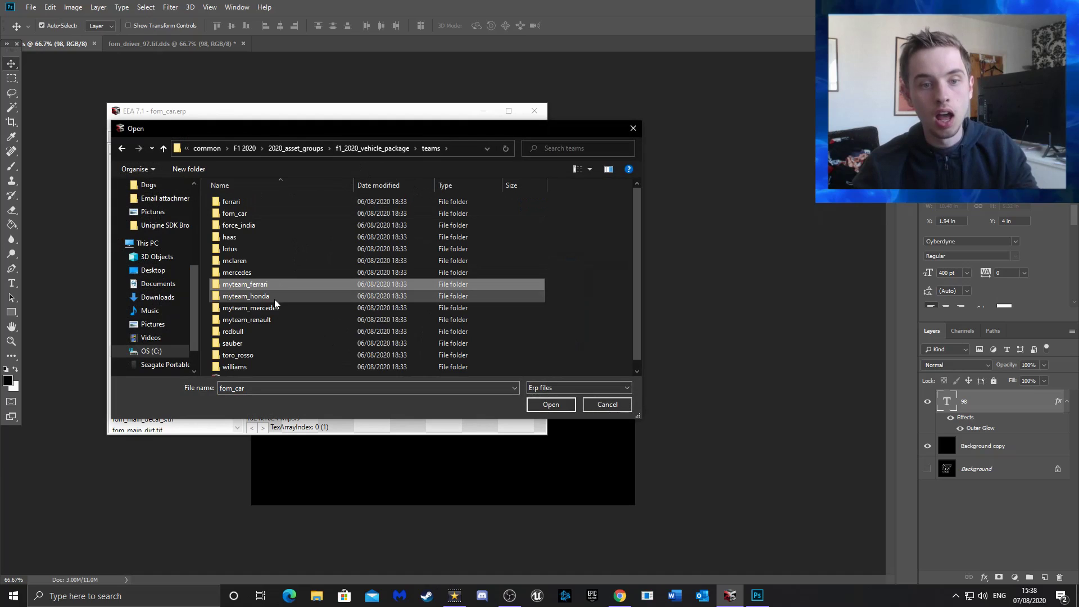
pyautogui.click(276, 307)
pyautogui.click(274, 317)
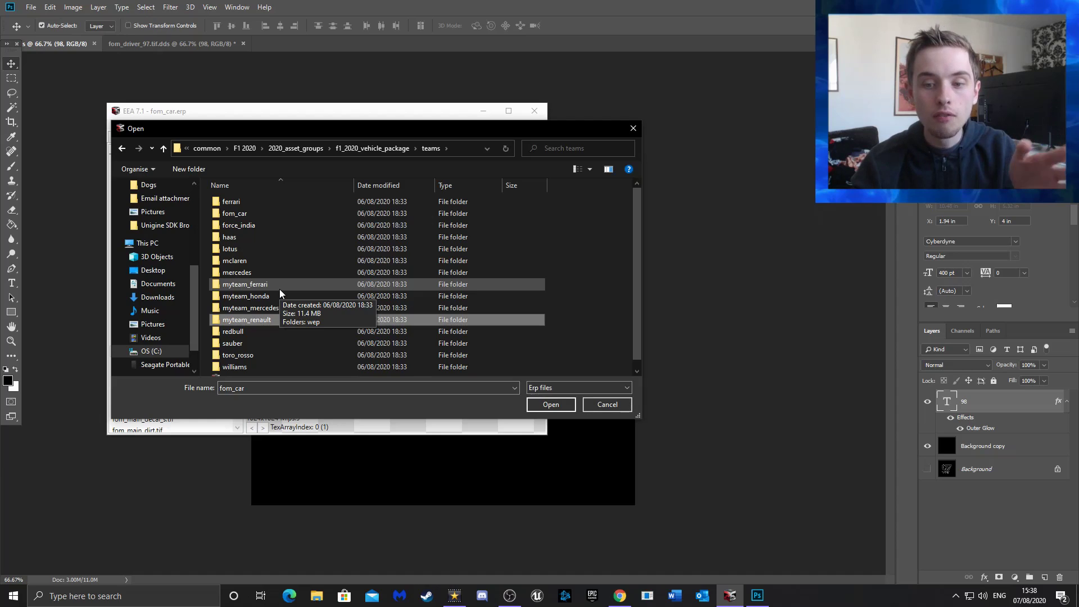
pyautogui.doubleClick(280, 290)
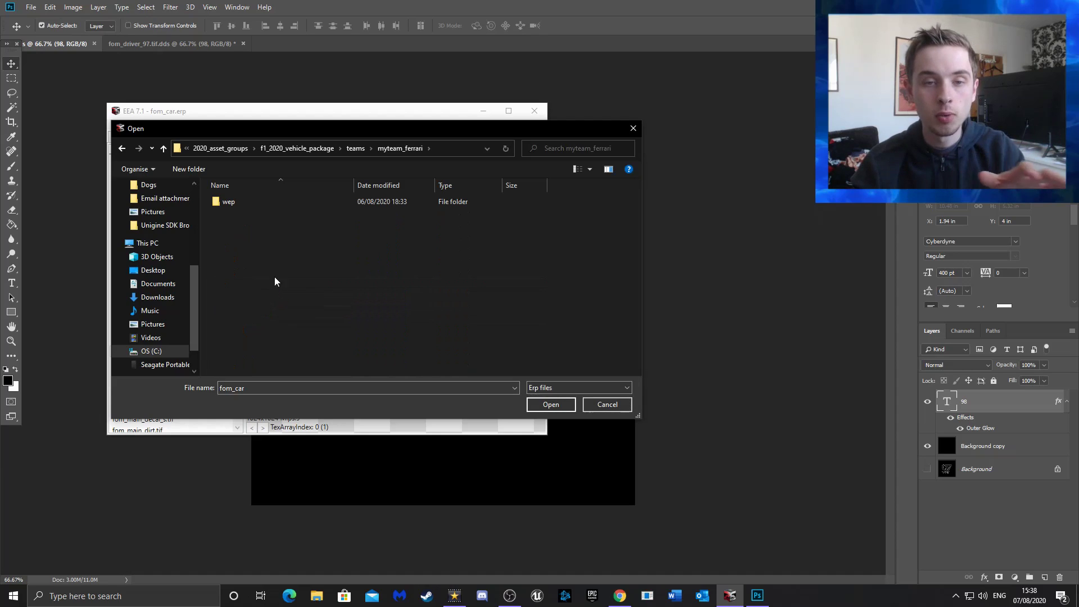
pyautogui.doubleClick(231, 205)
pyautogui.click(231, 204)
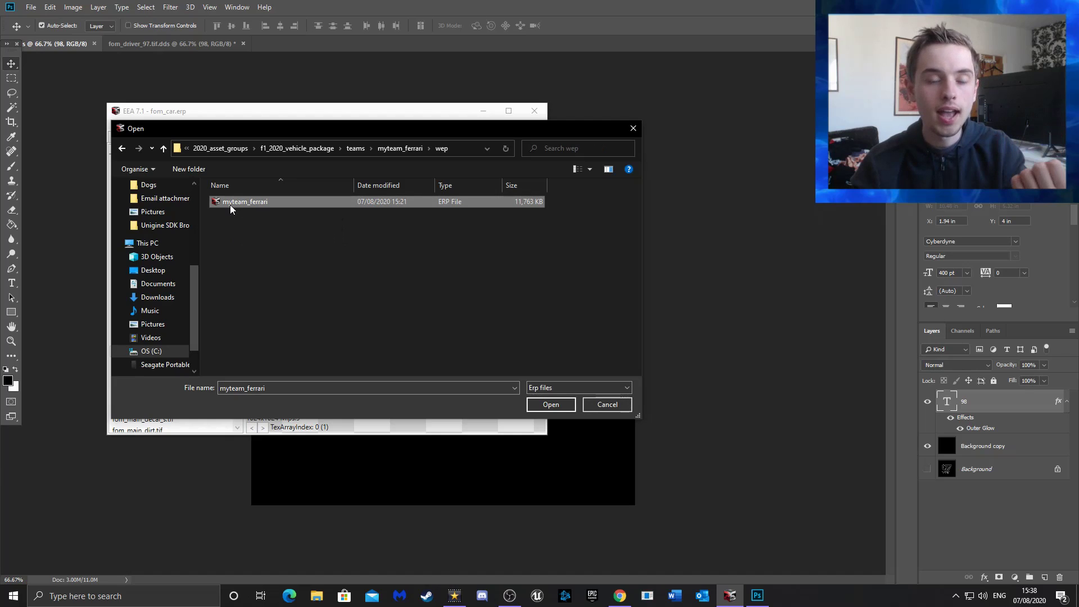
pyautogui.doubleClick(230, 203)
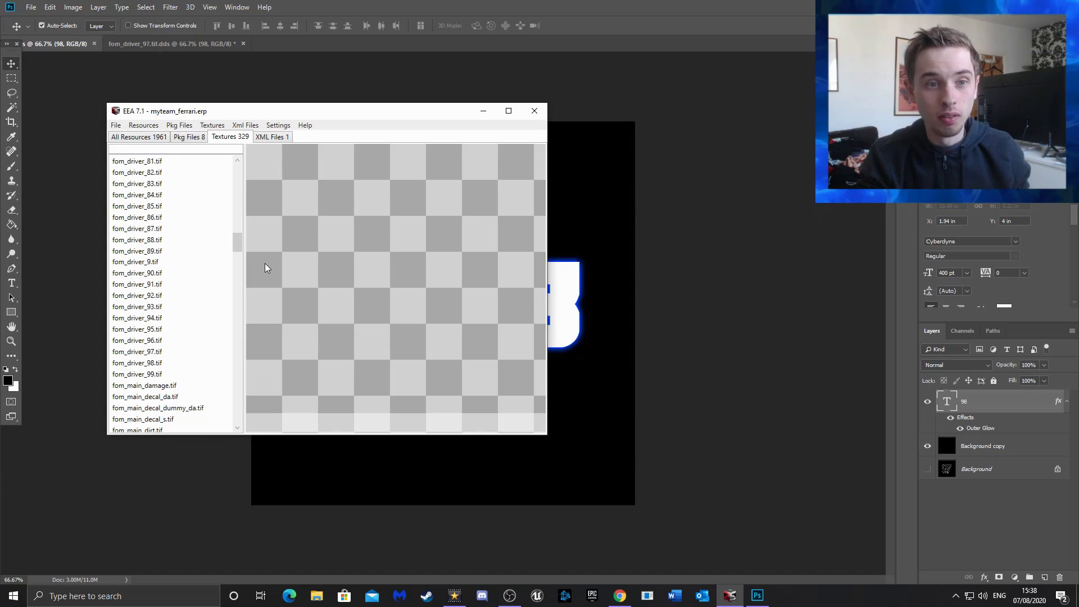
# Select the fom_driver_98.tif texture in the myteam_ferrari file
pyautogui.click(136, 364)
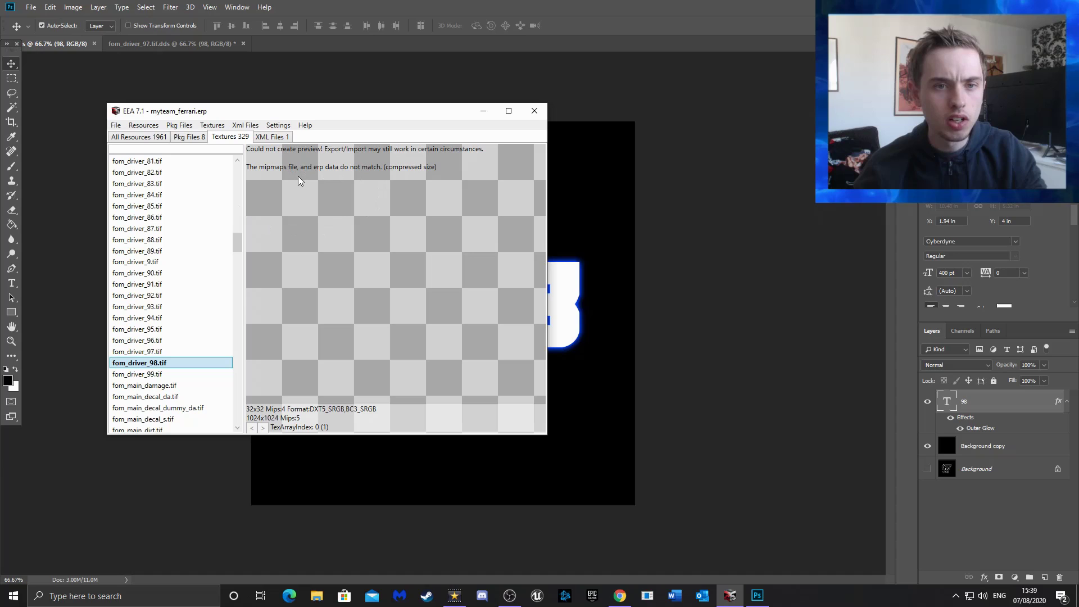
pyautogui.click(212, 126)
pyautogui.click(224, 156)
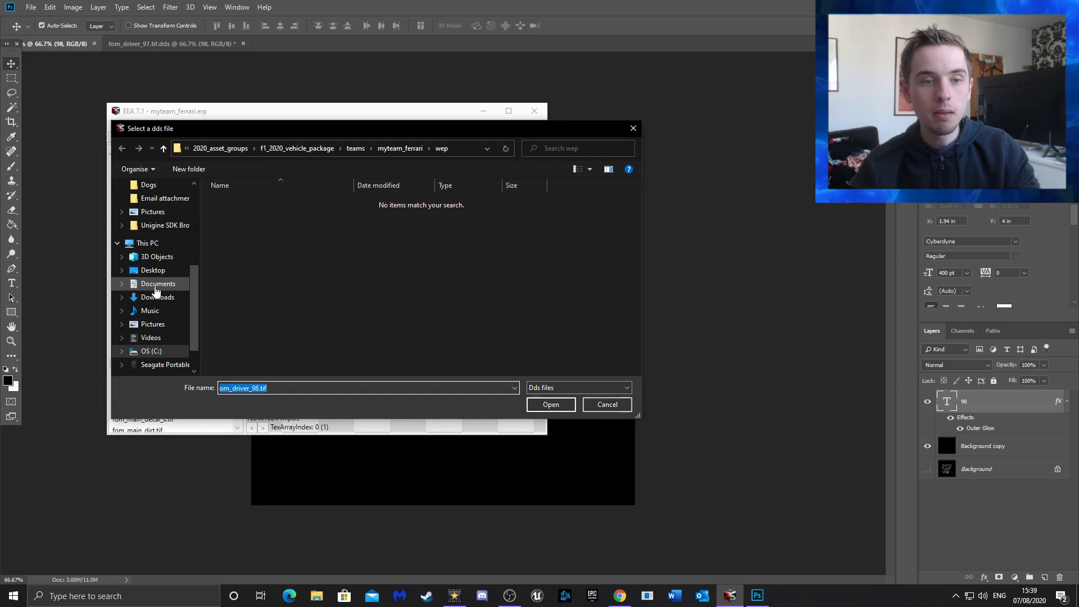
pyautogui.click(157, 286)
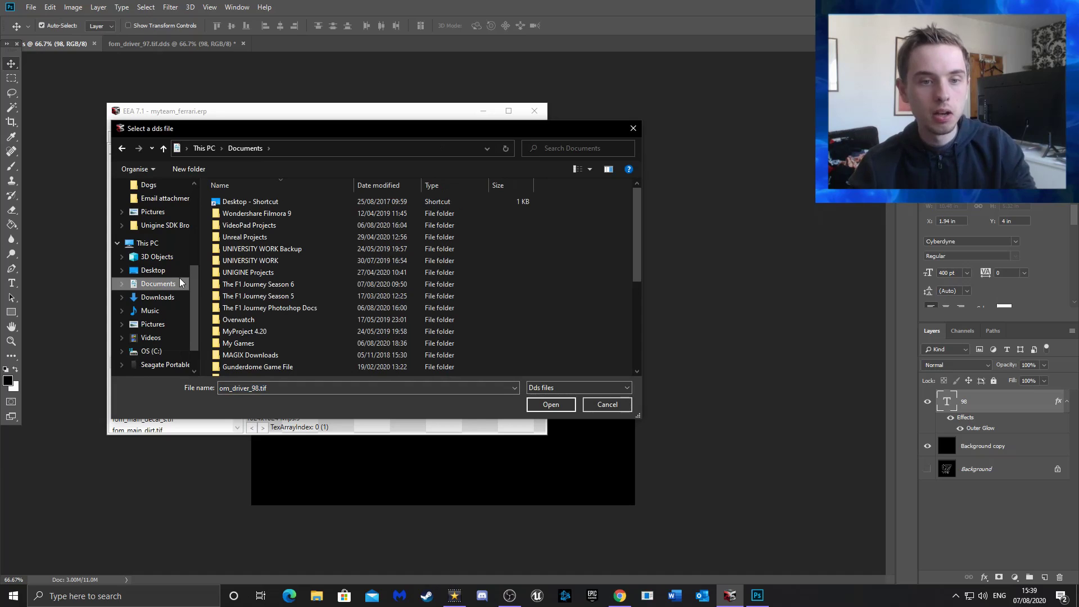
pyautogui.click(152, 271)
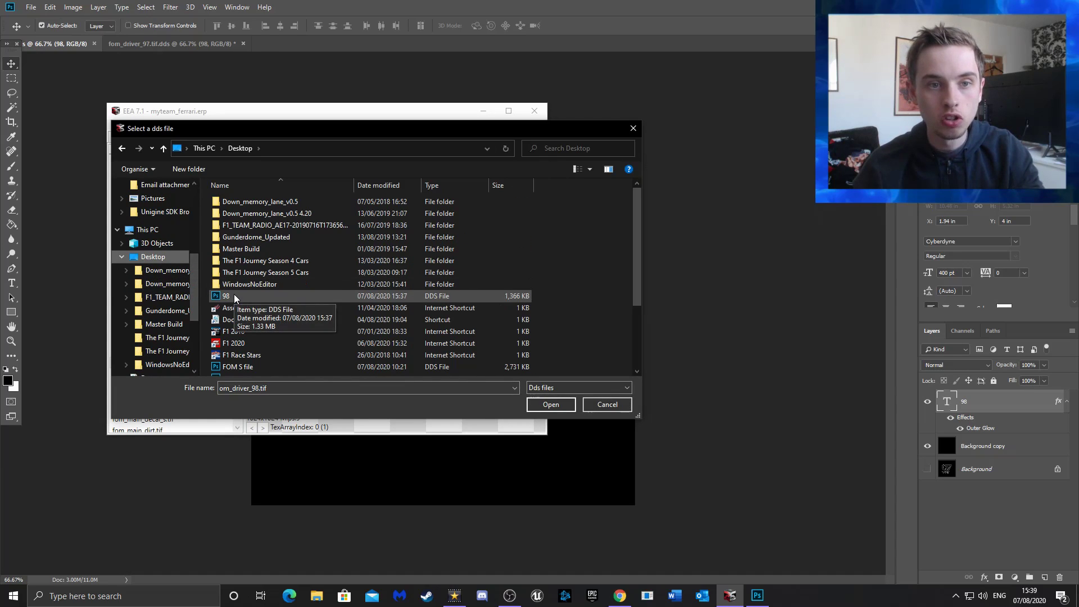
pyautogui.click(628, 131)
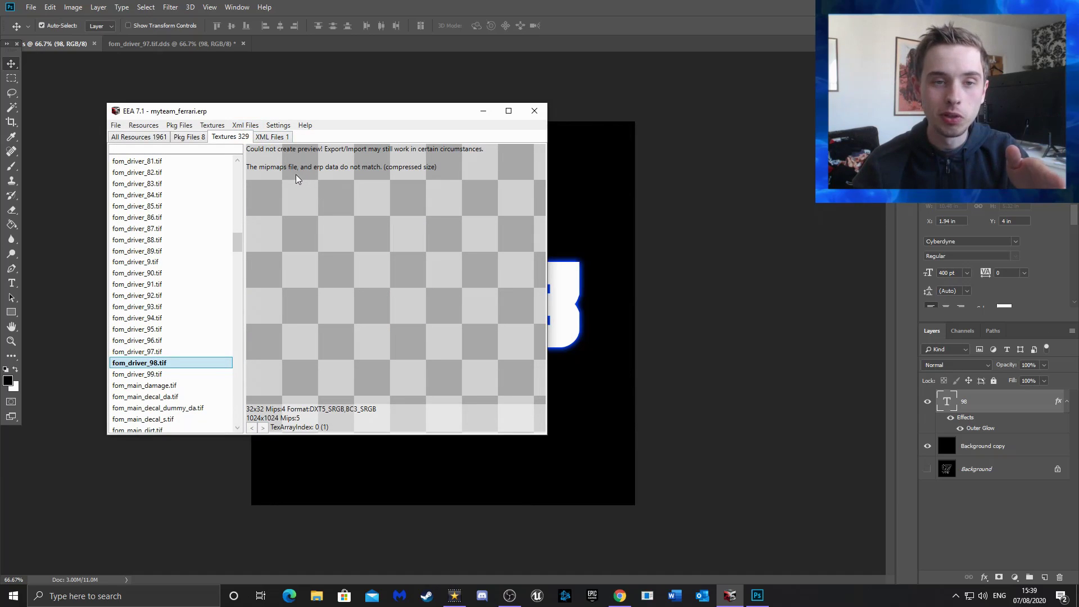
# Set EEA's game directory to the F1 2020 folder inside Steam > steamapps > common
pyautogui.click(279, 127)
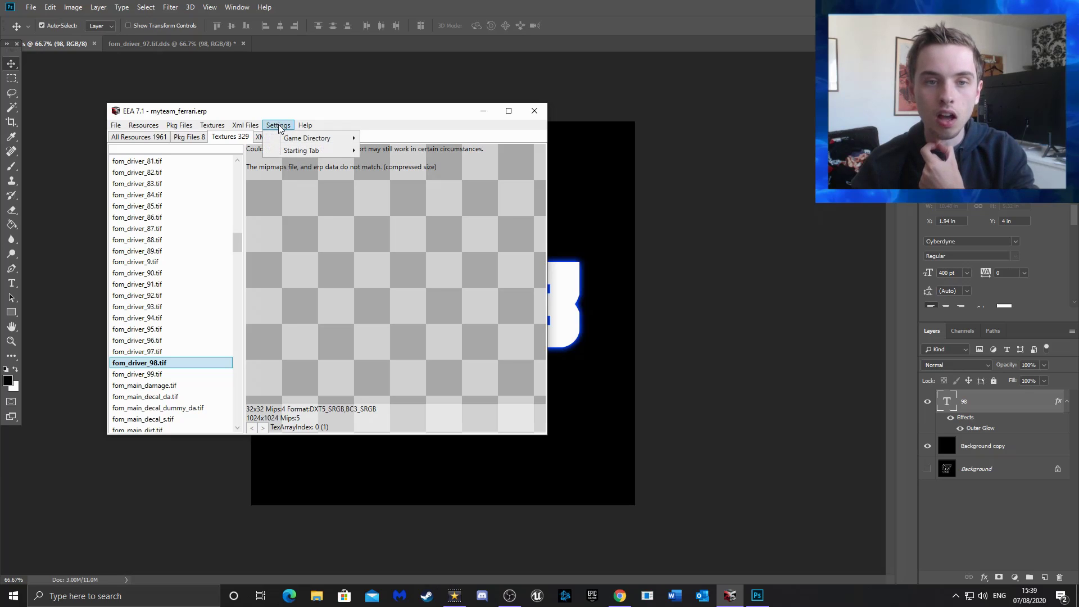
pyautogui.moveTo(304, 142)
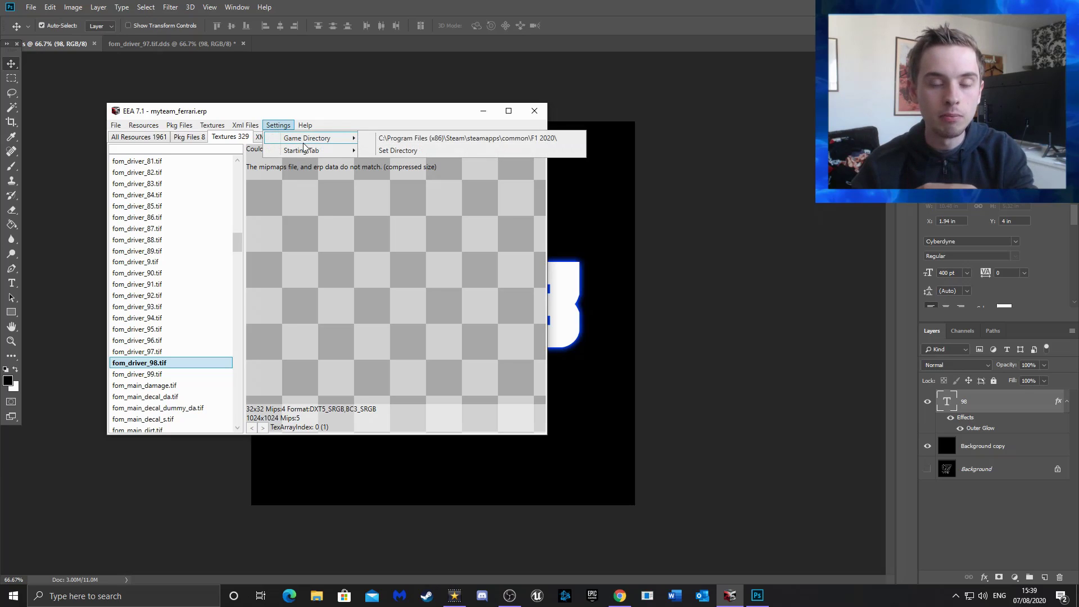
pyautogui.click(411, 150)
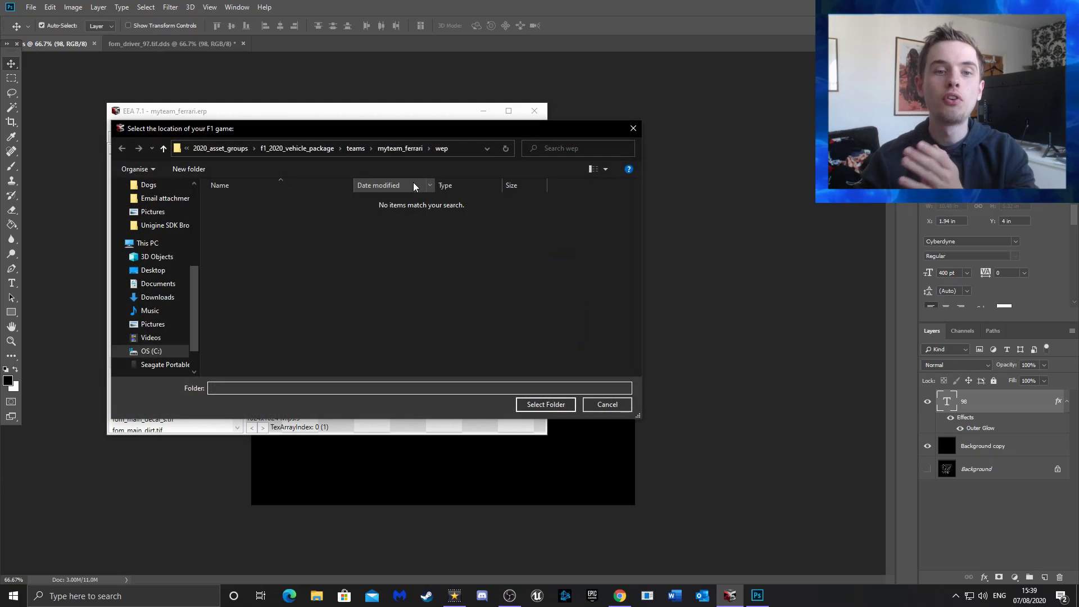
pyautogui.click(237, 149)
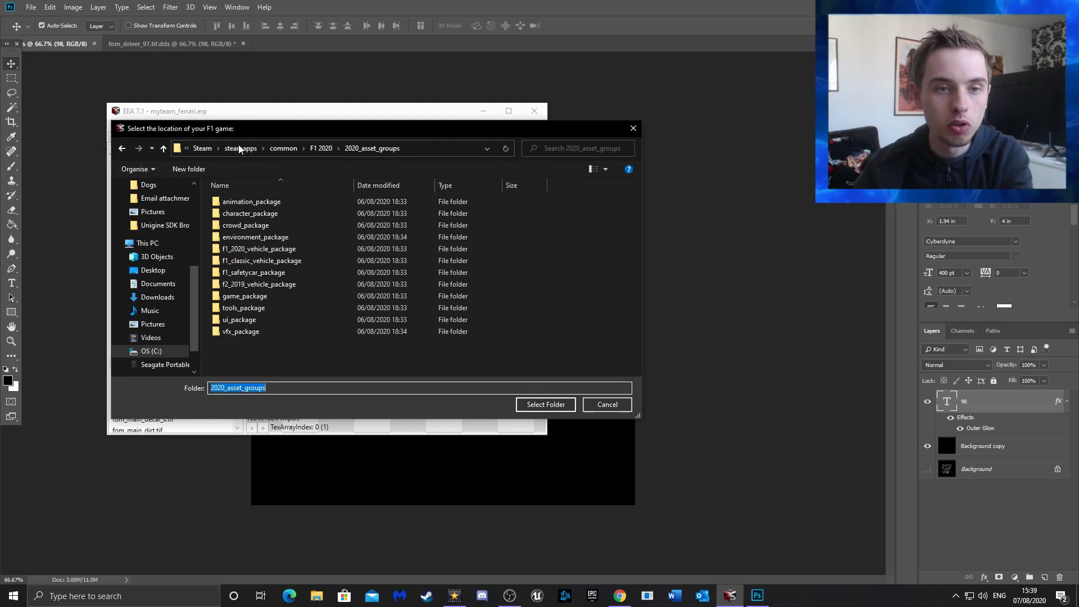
pyautogui.click(290, 150)
pyautogui.click(254, 293)
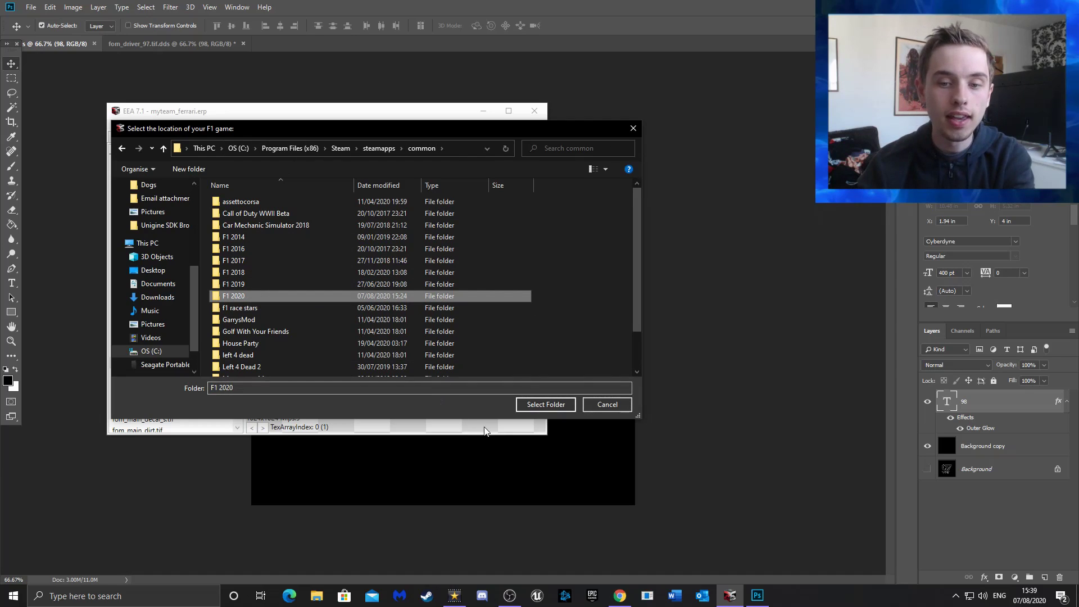
pyautogui.click(549, 402)
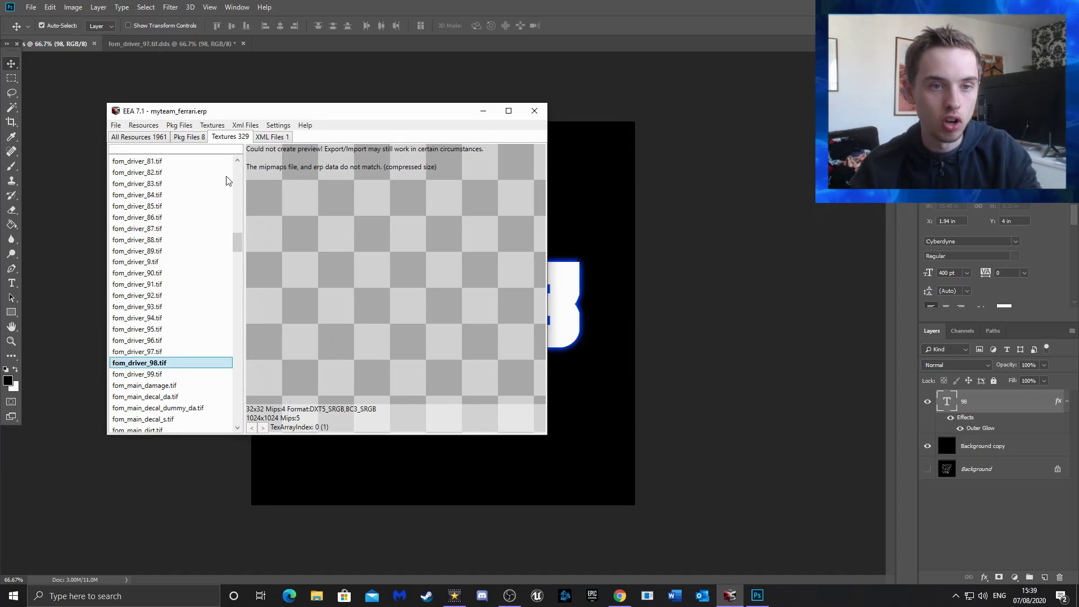
# Import the 98 DDS file from the Desktop into fom_driver_98.tif, replacing the existing mipmaps file in fom_car > textures
pyautogui.click(212, 126)
pyautogui.click(227, 151)
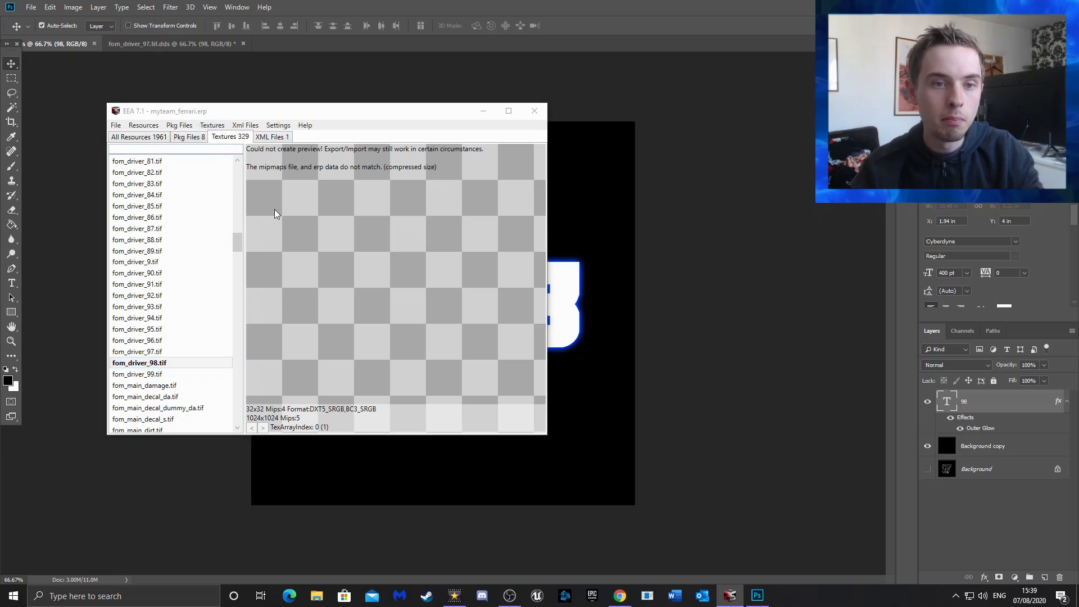
pyautogui.click(148, 283)
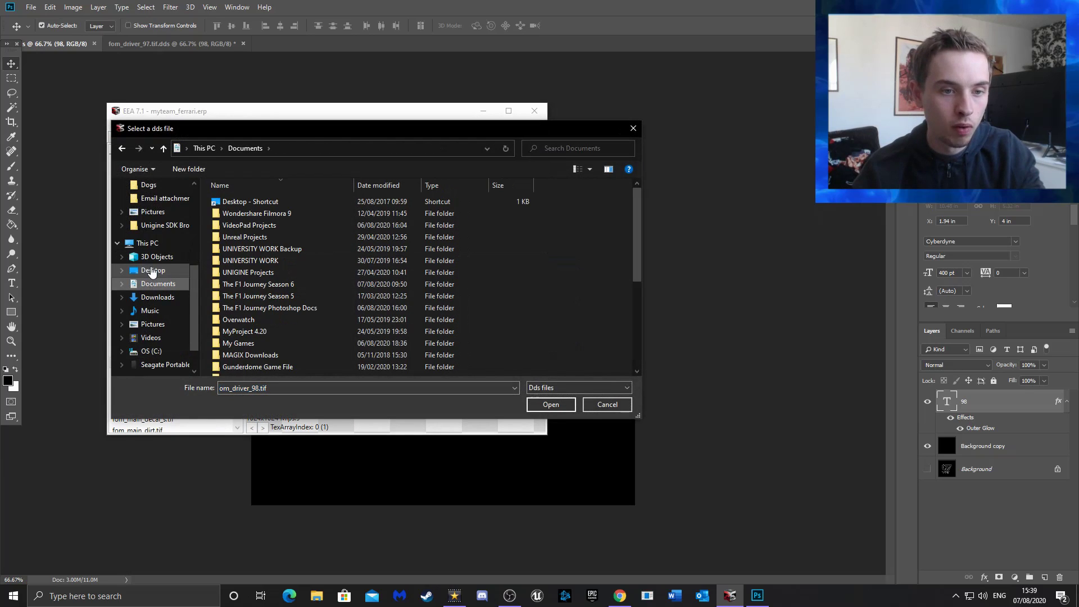
pyautogui.click(151, 270)
pyautogui.doubleClick(242, 296)
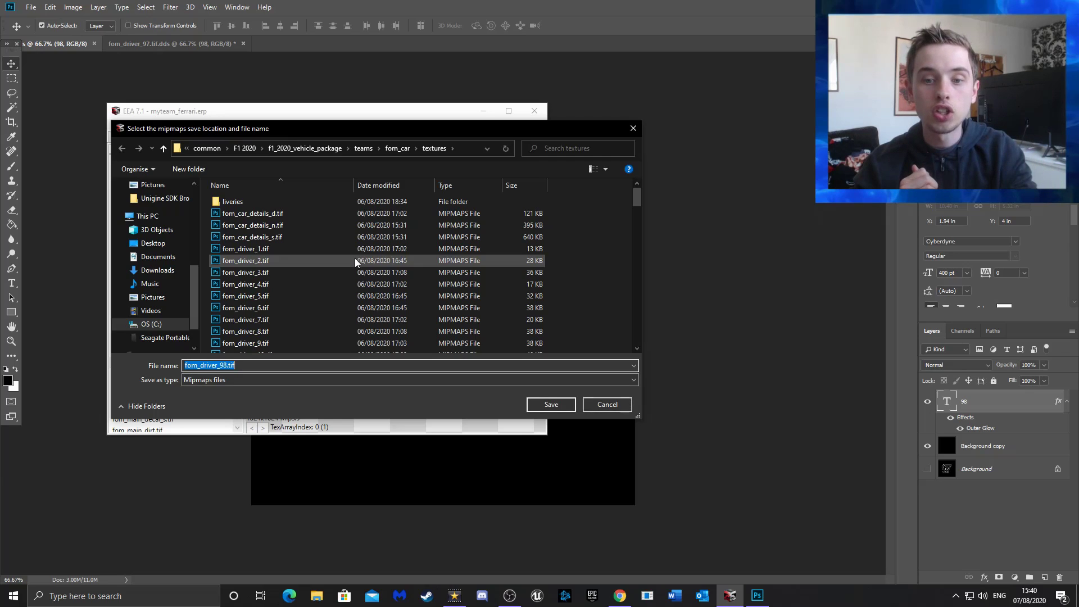
pyautogui.click(564, 405)
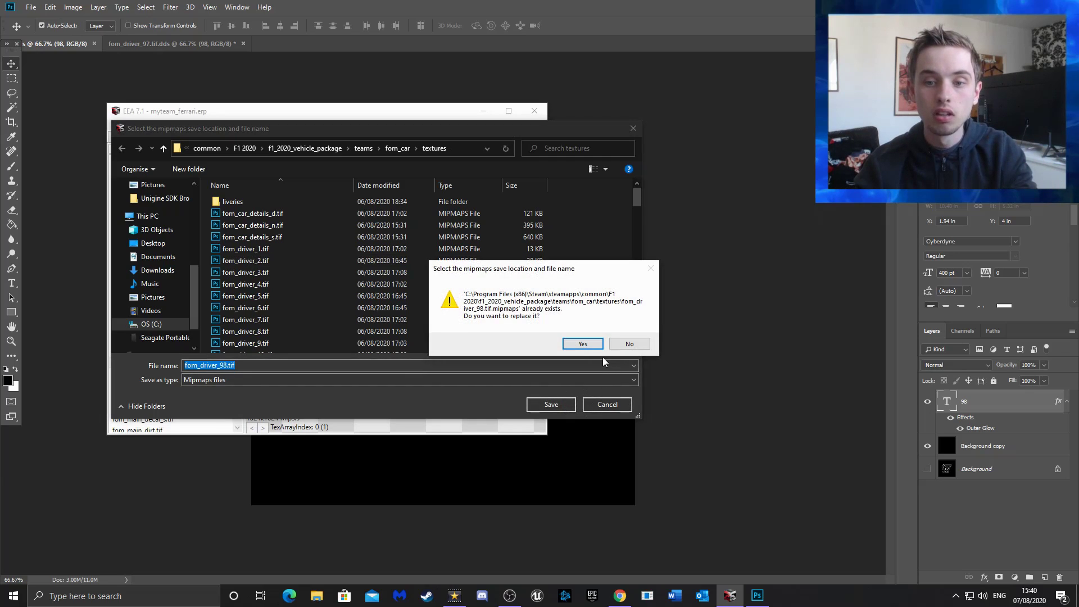
pyautogui.click(583, 344)
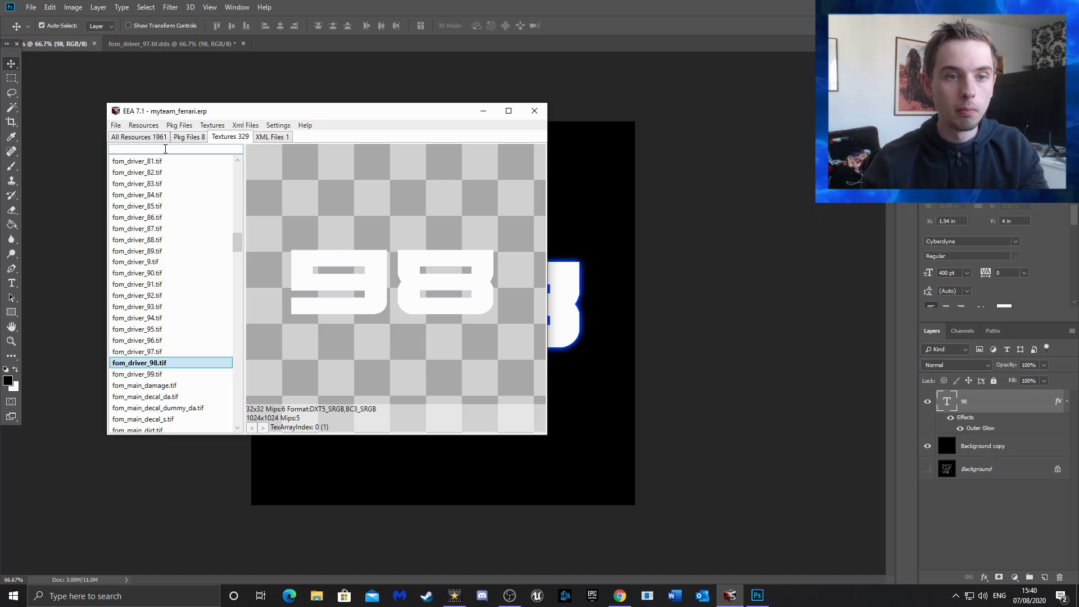
# Filter the textures by "race" and select livery_racenet_01_d.tif
pyautogui.click(165, 149)
pyautogui.write('race')
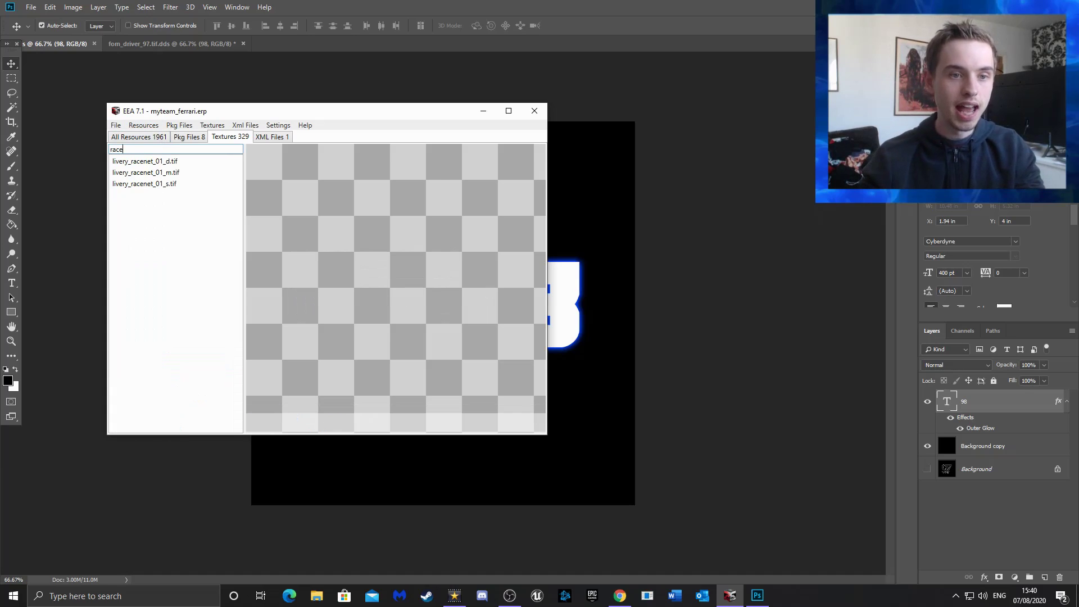
pyautogui.click(195, 162)
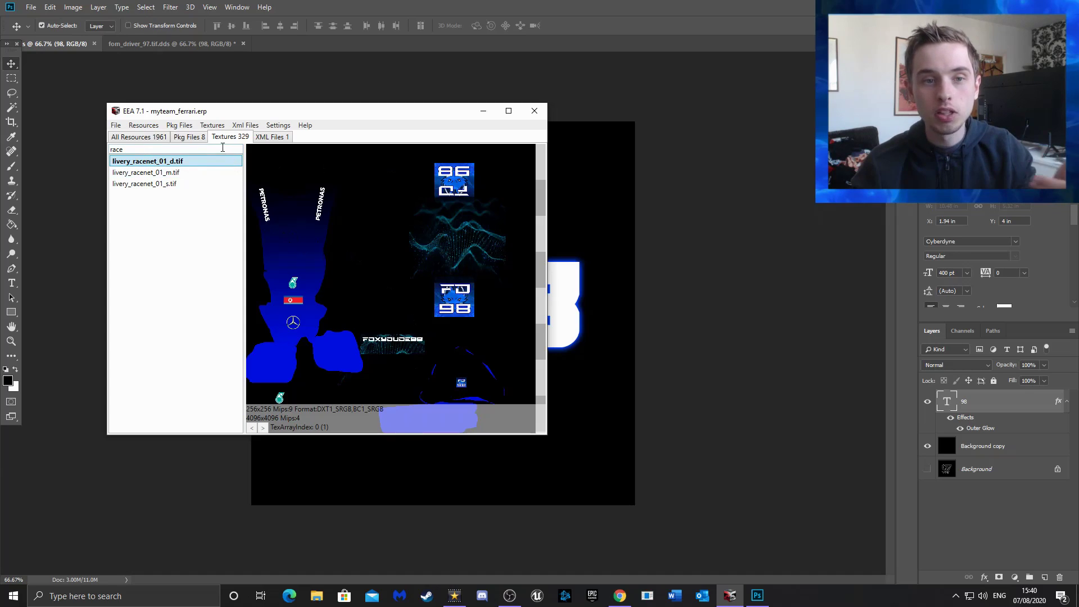
# Import the livery DDS file from the Desktop into livery_racenet_01_d.tif, replacing the existing mipmaps file in the liveries folder
pyautogui.click(213, 125)
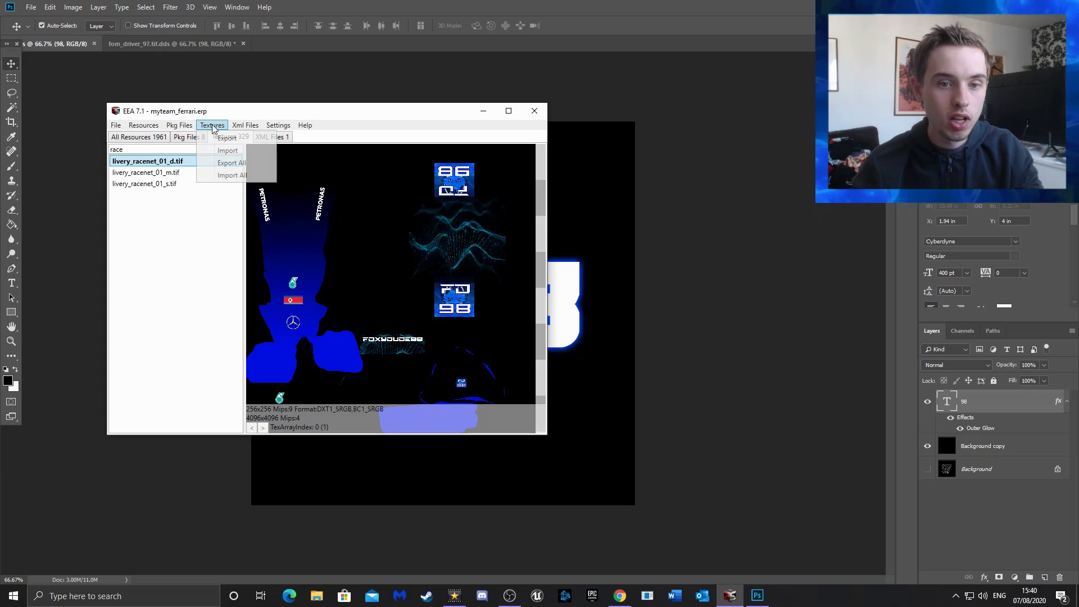
pyautogui.click(228, 156)
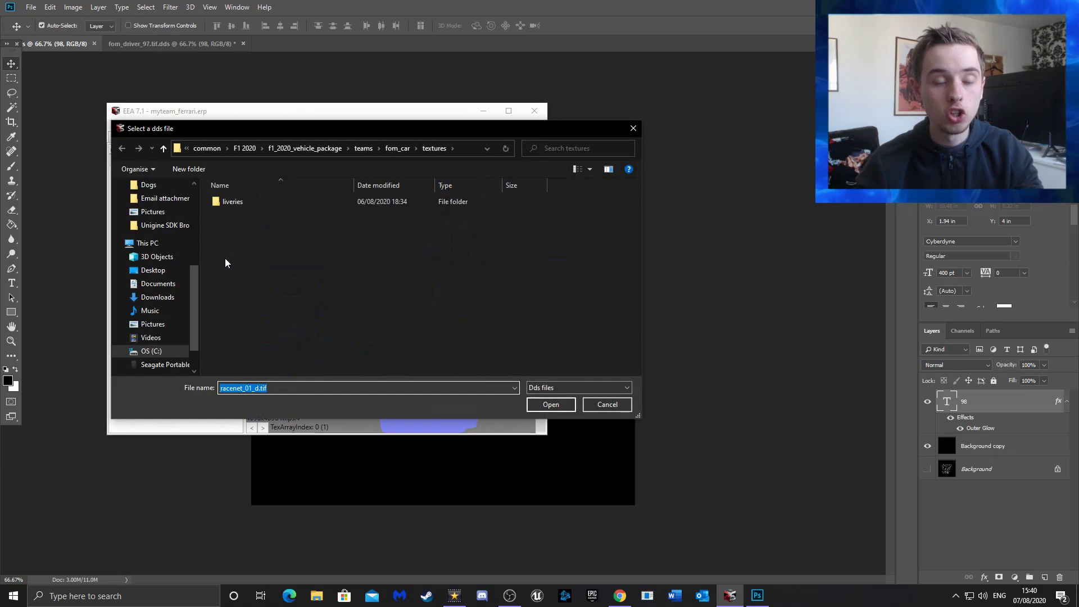
pyautogui.click(165, 275)
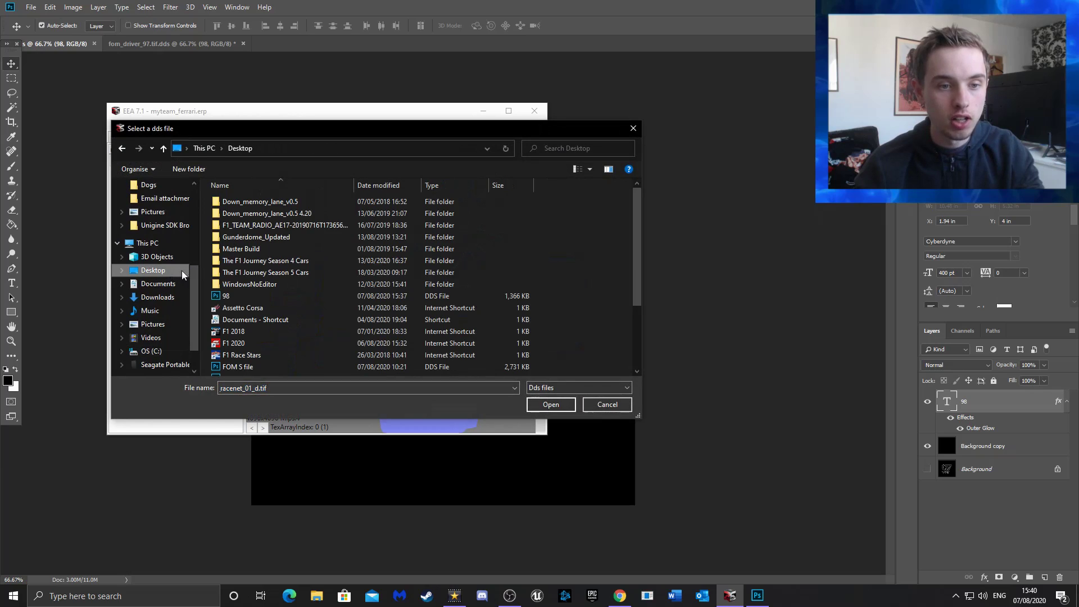
pyautogui.scroll(-5, 317, 284)
pyautogui.doubleClick(247, 346)
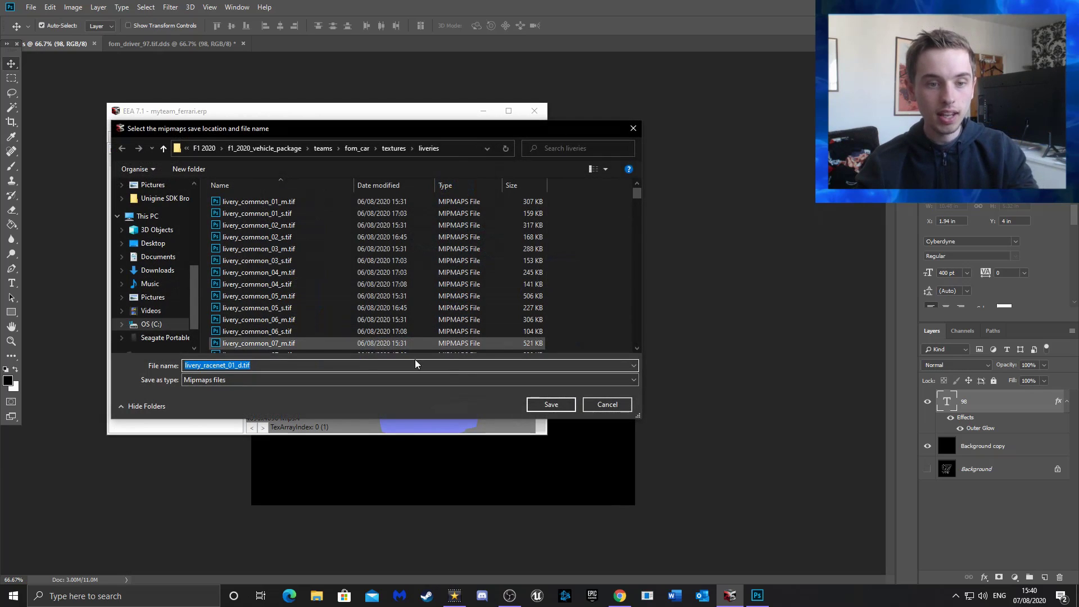
pyautogui.click(551, 405)
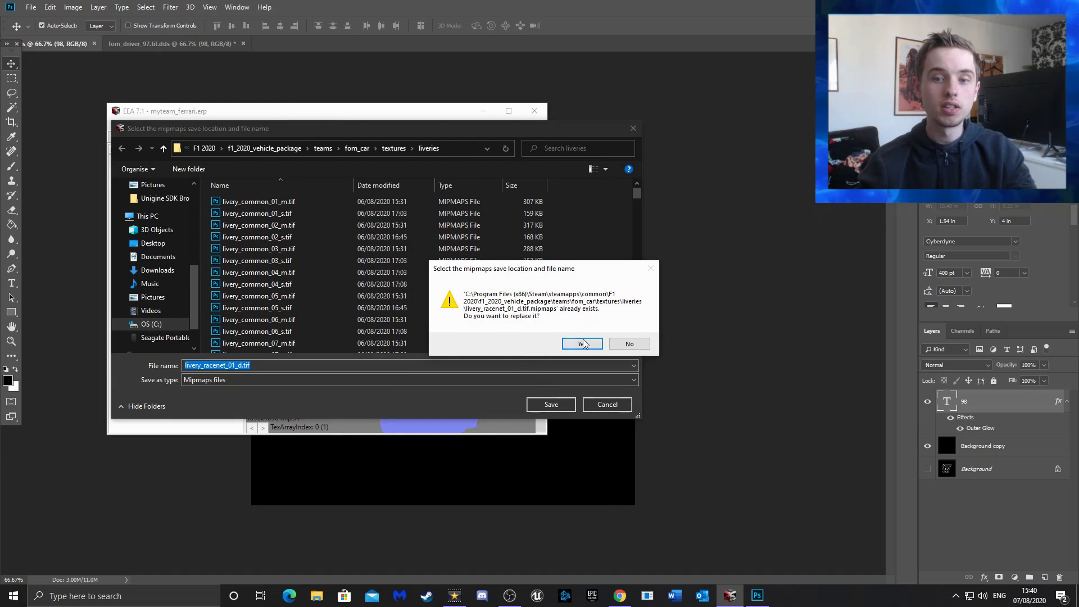
pyautogui.click(585, 344)
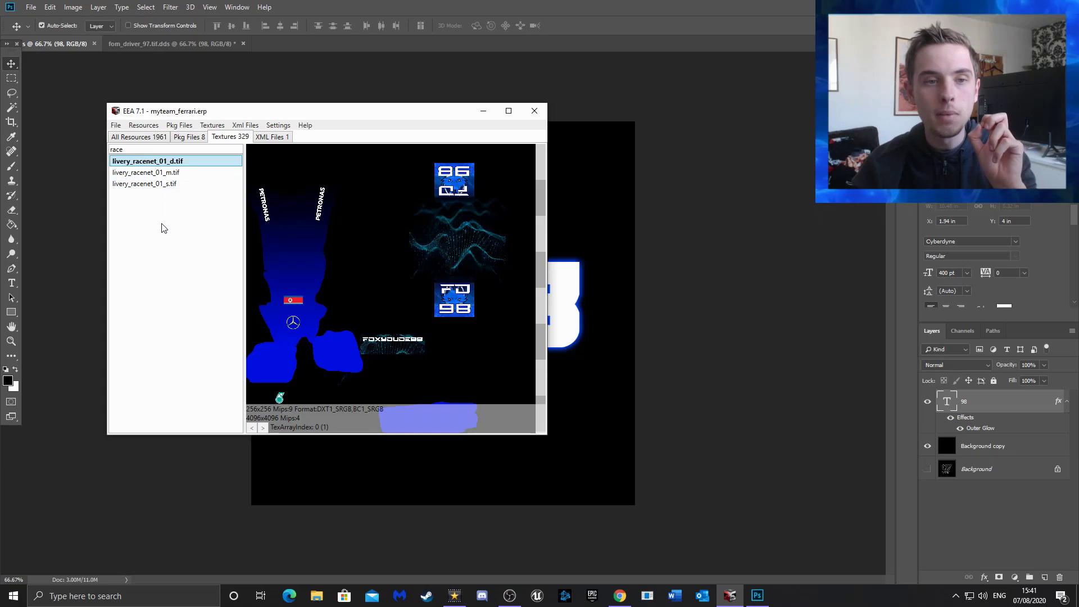
# Preview livery_racenet_01_s.tif and save the ERP file over the existing myteam_ferrari in its wep folder
pyautogui.click(149, 186)
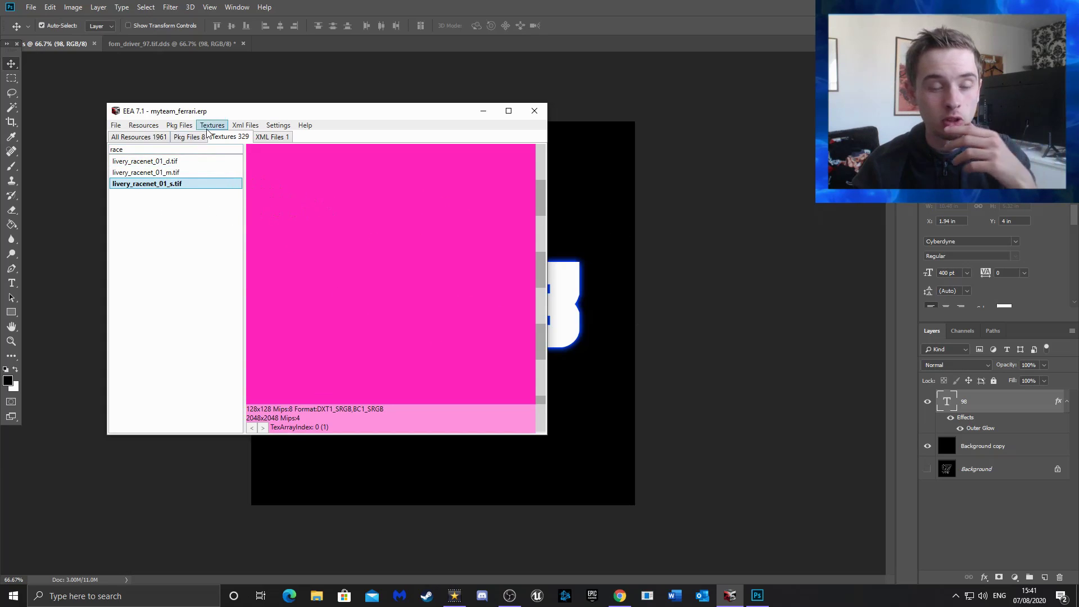
pyautogui.click(116, 125)
pyautogui.click(128, 149)
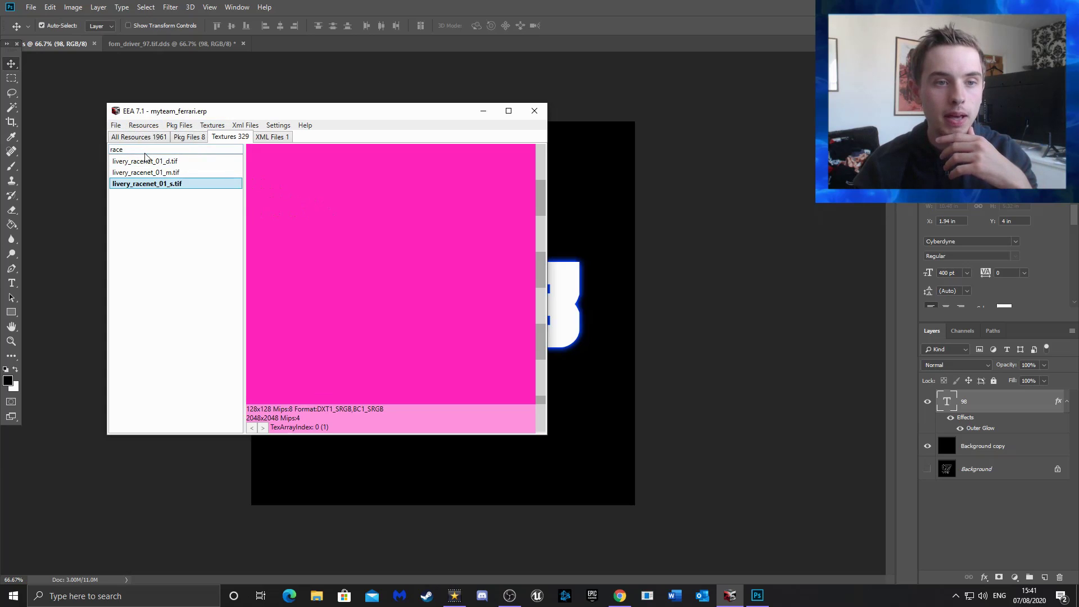
pyautogui.click(565, 406)
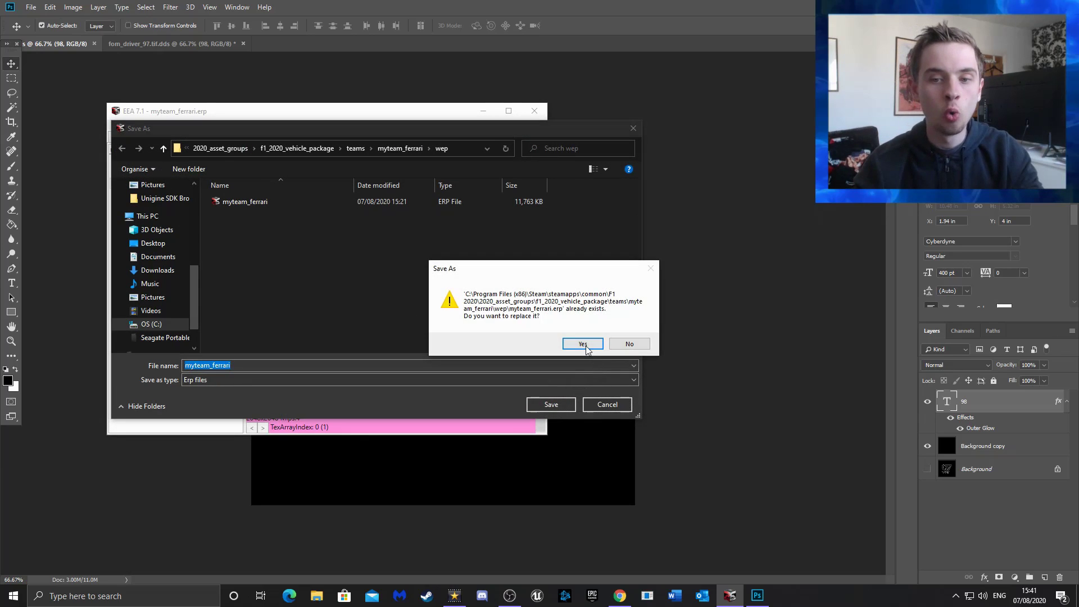
pyautogui.click(585, 348)
# Open the ferrari ERP file from its team's wep folder under f1_2020_vehicle_package > teams
pyautogui.click(116, 125)
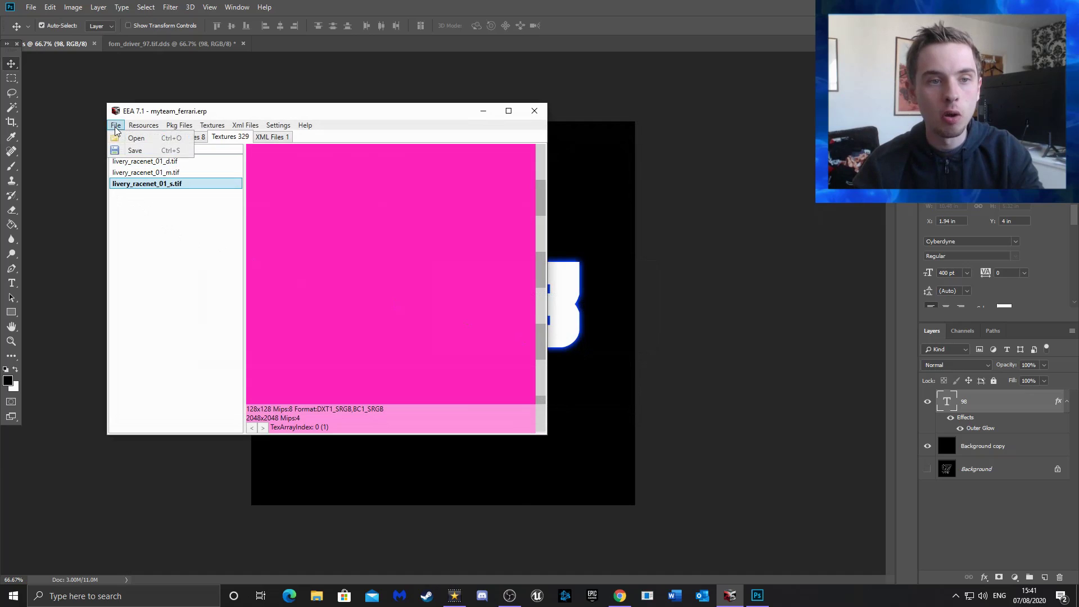
pyautogui.click(129, 137)
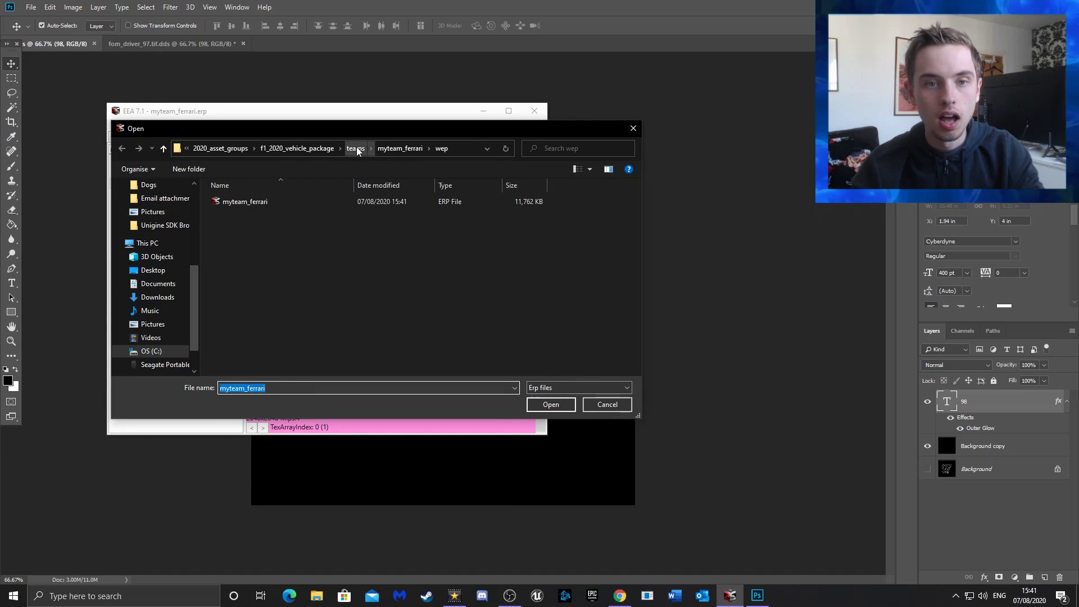
pyautogui.click(359, 146)
pyautogui.doubleClick(243, 200)
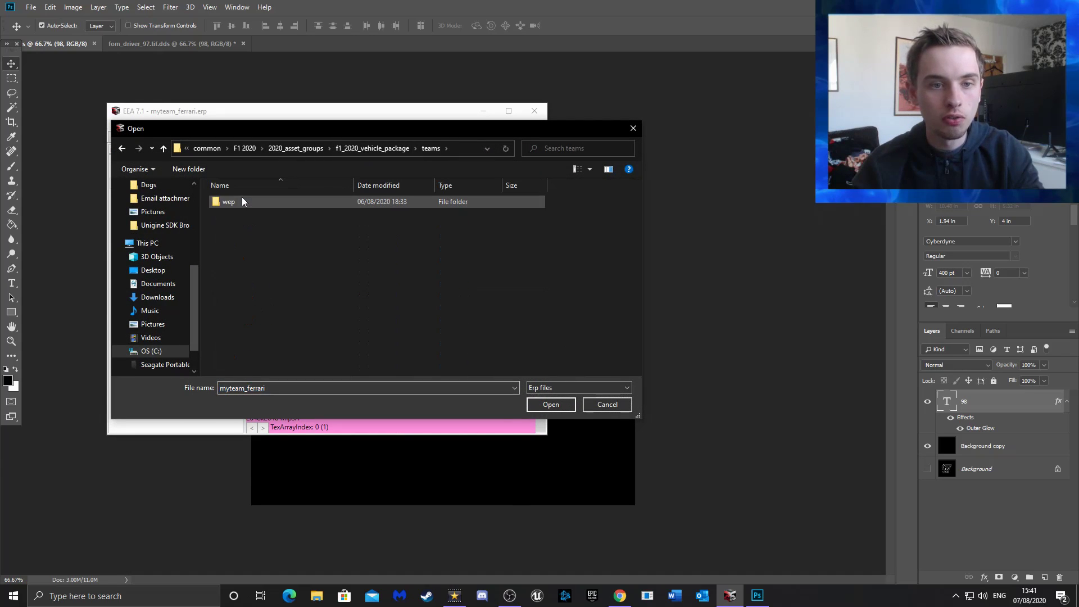
pyautogui.doubleClick(242, 204)
pyautogui.doubleClick(241, 204)
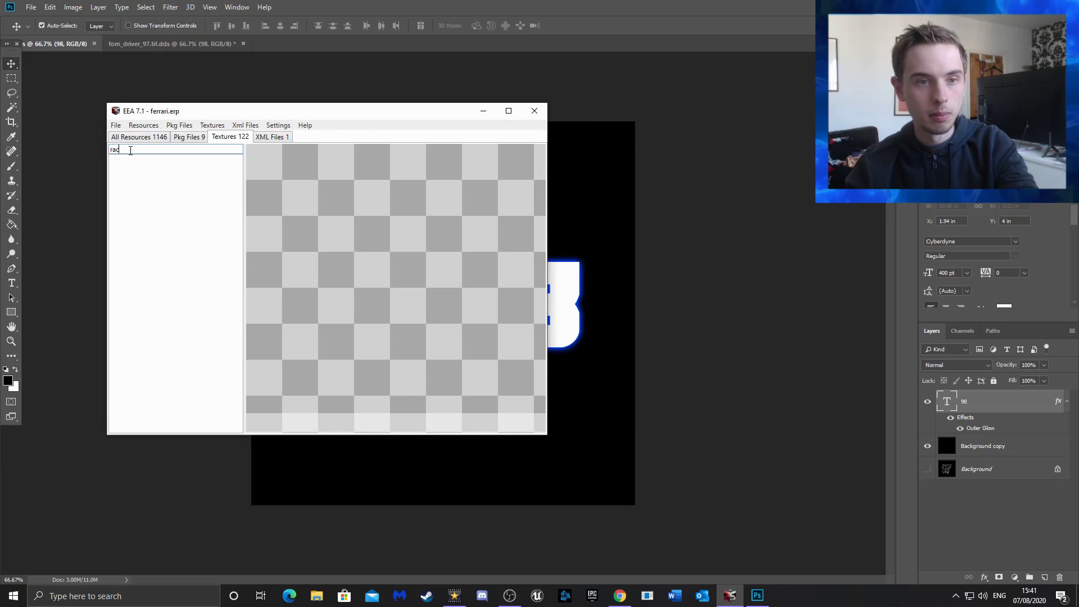
# Clear the texture filter and examine the ferrari_paint_d.tif and ferrari_paint_s.tif textures
pyautogui.press('BackSpace')
pyautogui.press('BackSpace')
pyautogui.press('BackSpace')
pyautogui.press('BackSpace')
pyautogui.scroll(-12, 180, 231)
pyautogui.scroll(-15, 181, 234)
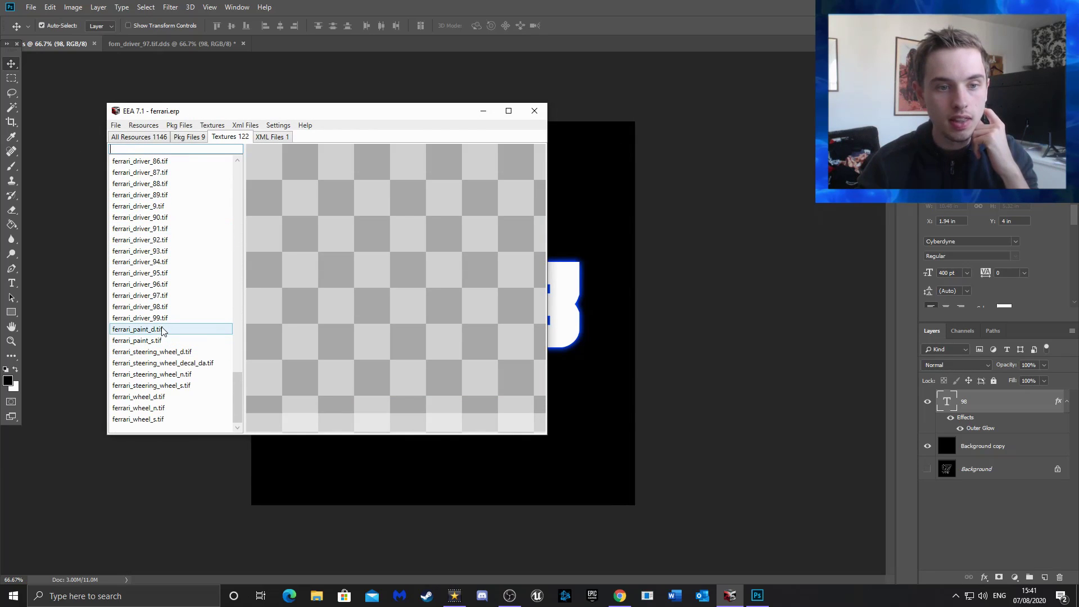
pyautogui.click(162, 329)
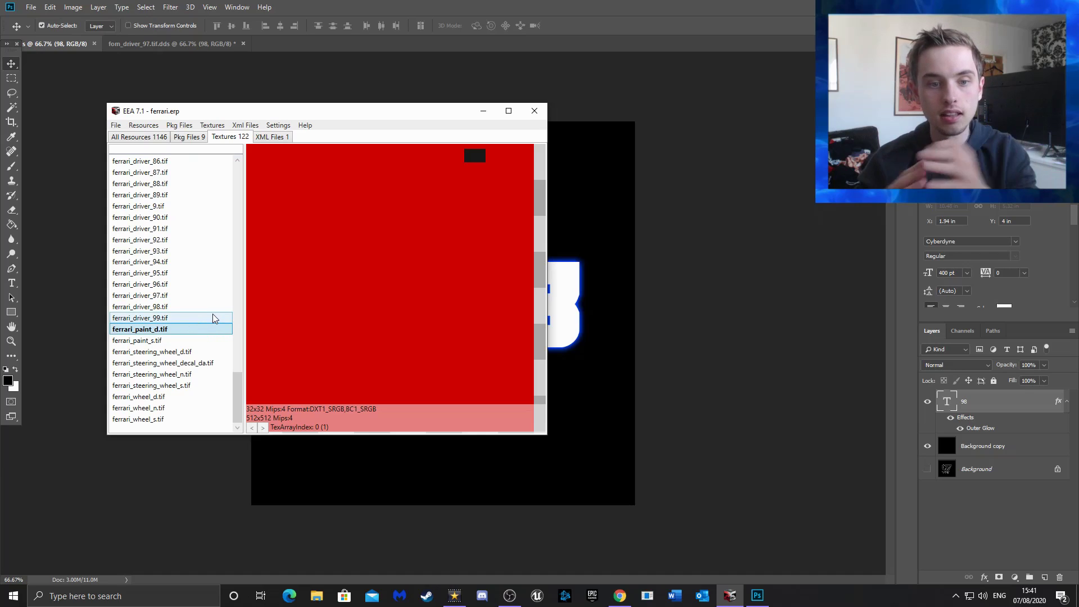
pyautogui.click(187, 342)
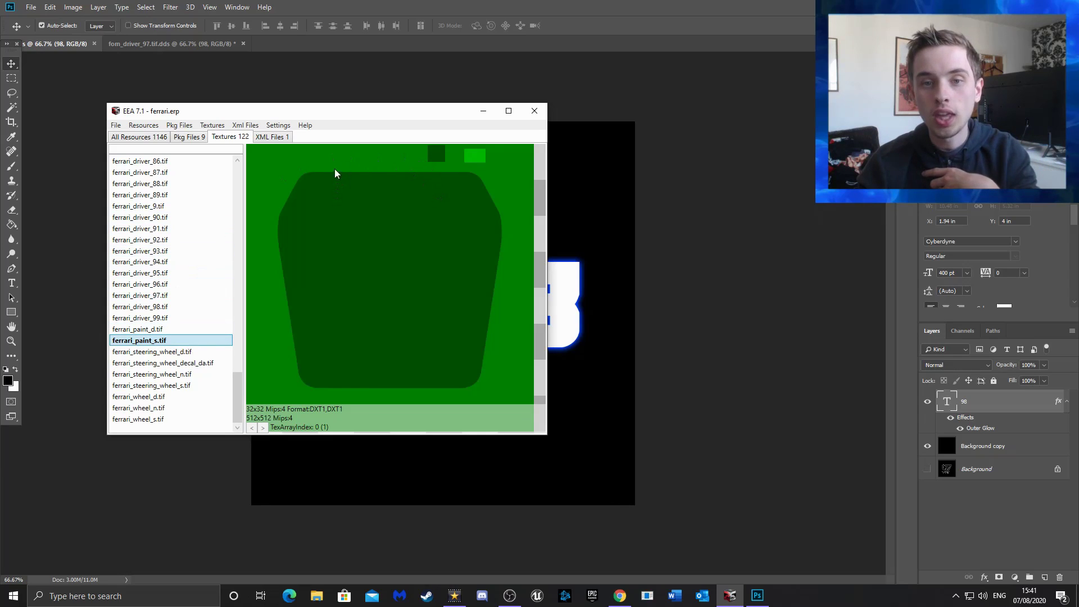
pyautogui.click(145, 331)
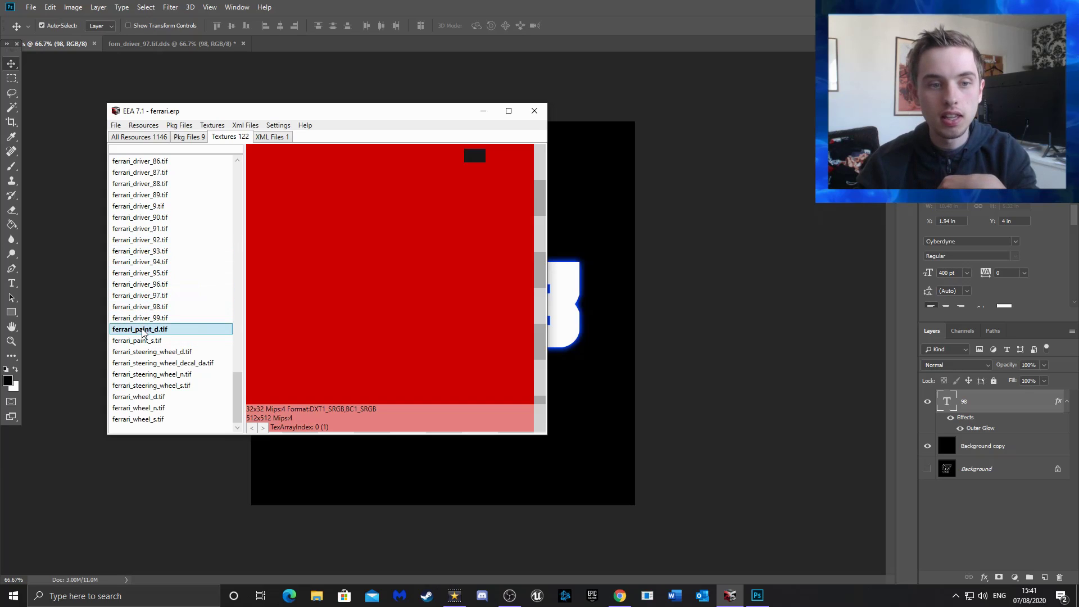
# Preview ferrari_paint_s.tif and open the mercedes ERP file from its team's wep folder
pyautogui.click(164, 342)
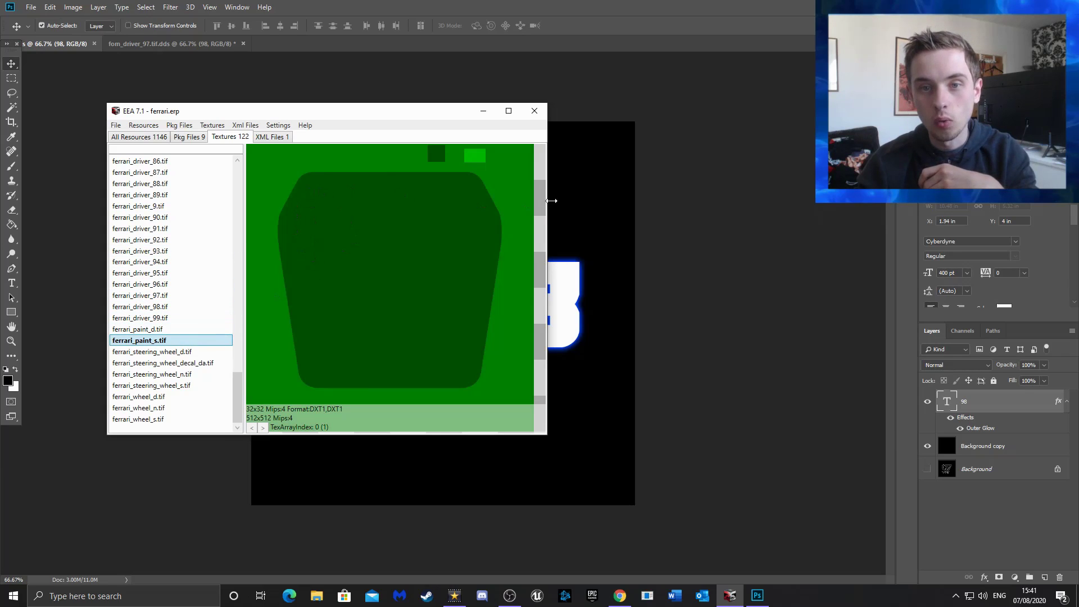
pyautogui.click(116, 125)
pyautogui.click(136, 138)
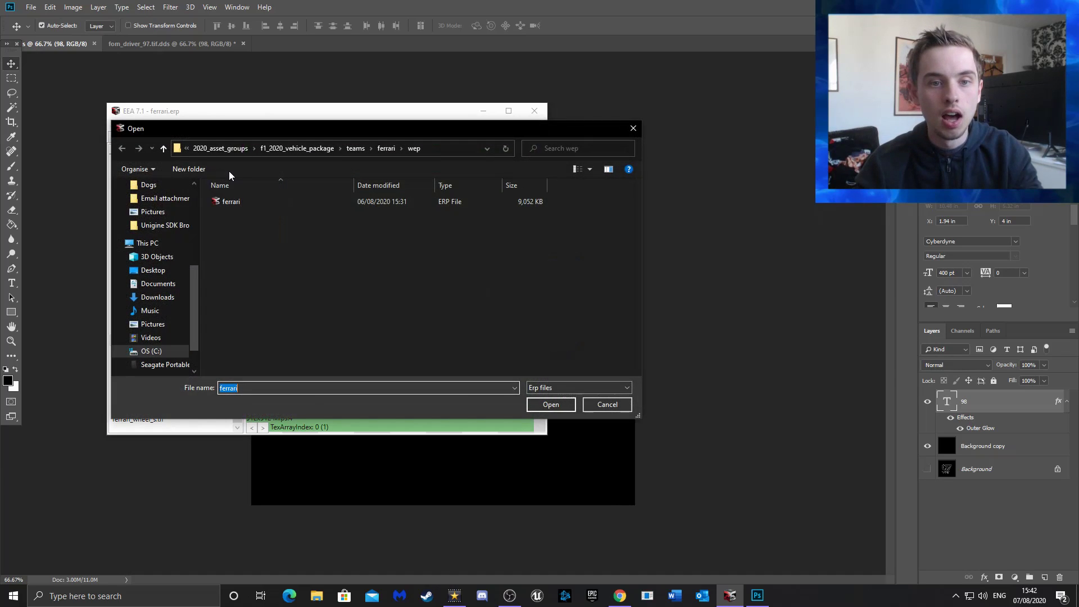
pyautogui.click(355, 148)
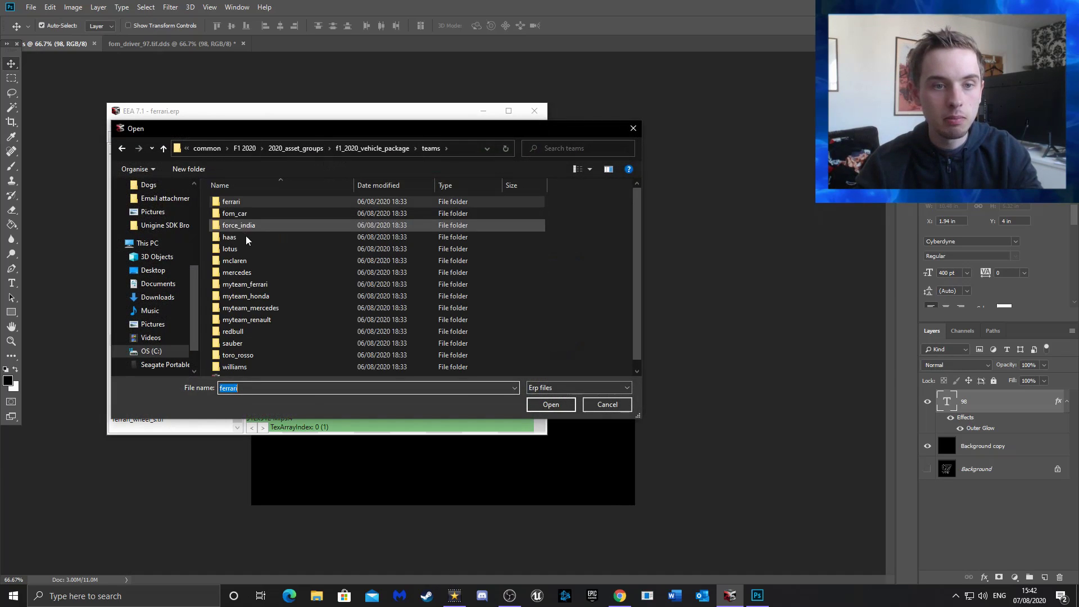
pyautogui.doubleClick(247, 274)
pyautogui.doubleClick(229, 201)
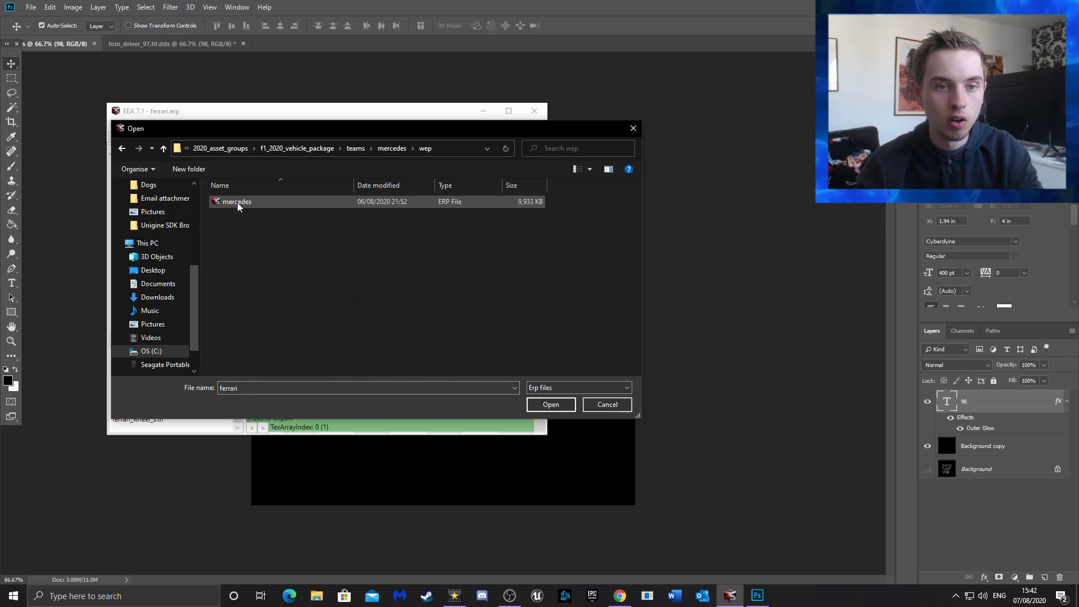
pyautogui.doubleClick(233, 201)
# Examine the mercedes_paint_s.tif texture and look through the mercedes driver number textures
pyautogui.click(177, 195)
pyautogui.scroll(-20, 176, 222)
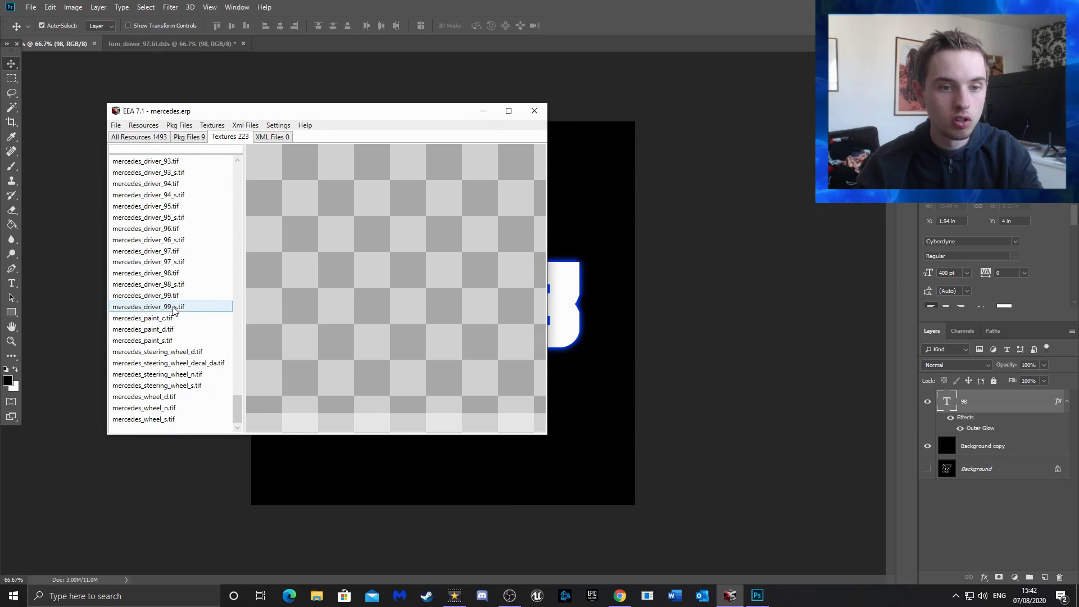
pyautogui.click(176, 341)
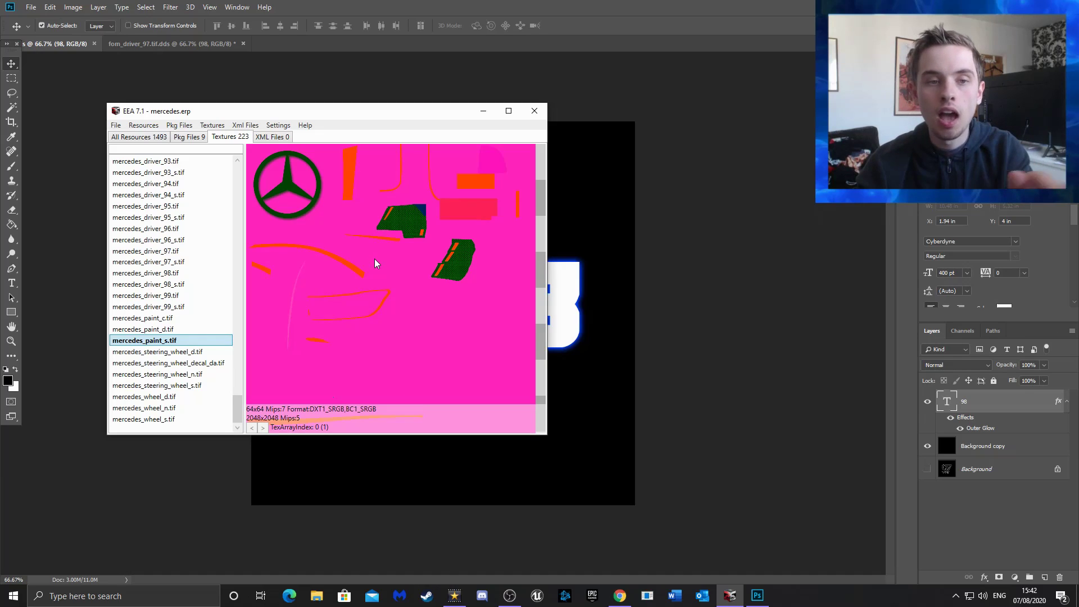
pyautogui.scroll(10, 176, 282)
pyautogui.scroll(20, 176, 281)
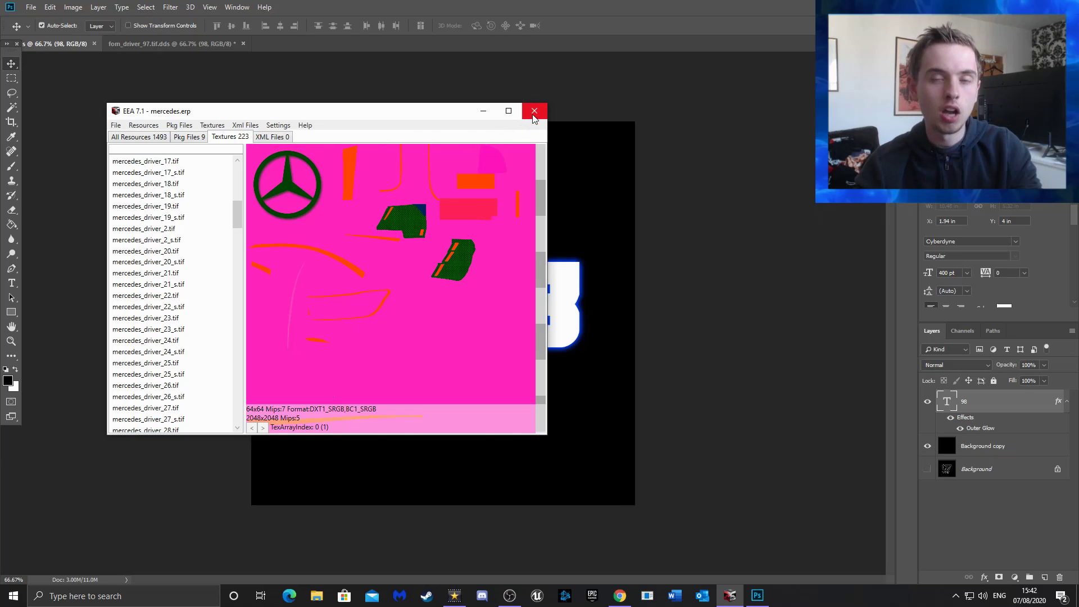
pyautogui.scroll(10, 200, 204)
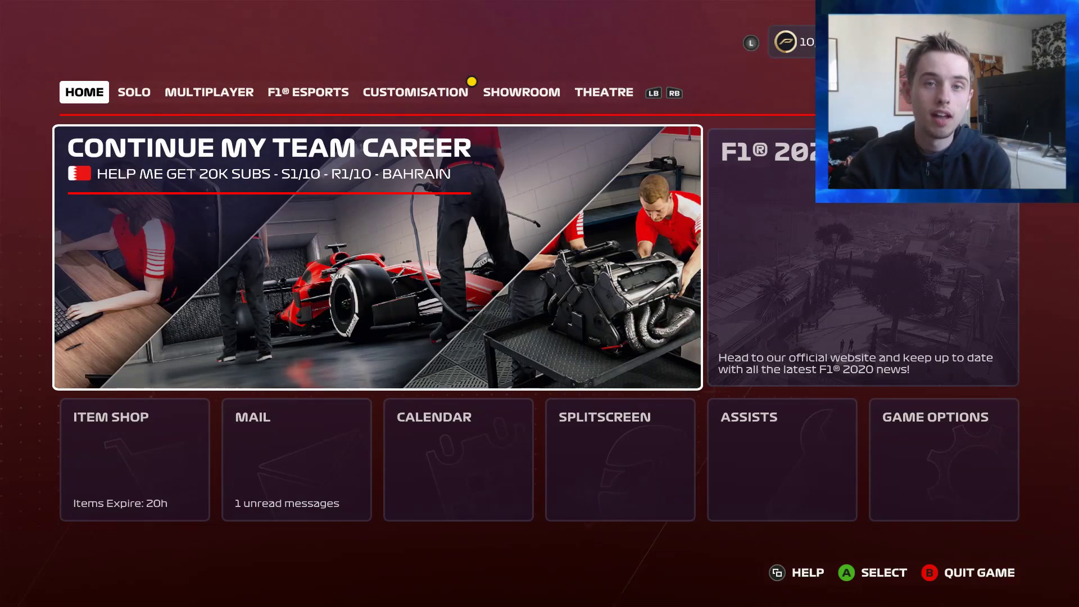
# Switch to F1 2020 and open the car liveries in the Customisation section
pyautogui.press('Down')
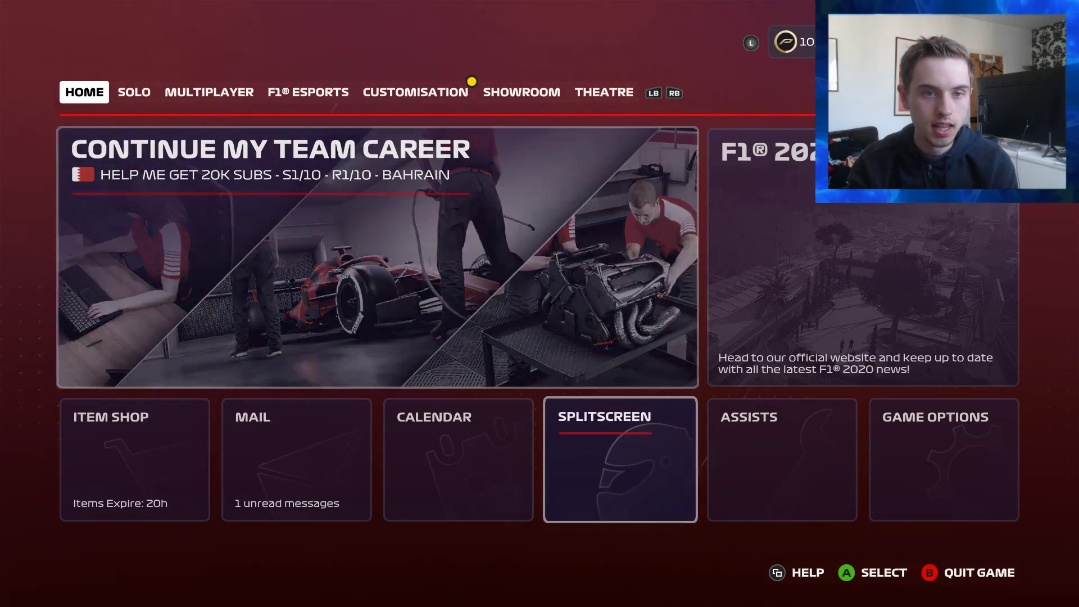
pyautogui.press('Up')
pyautogui.press('Right')
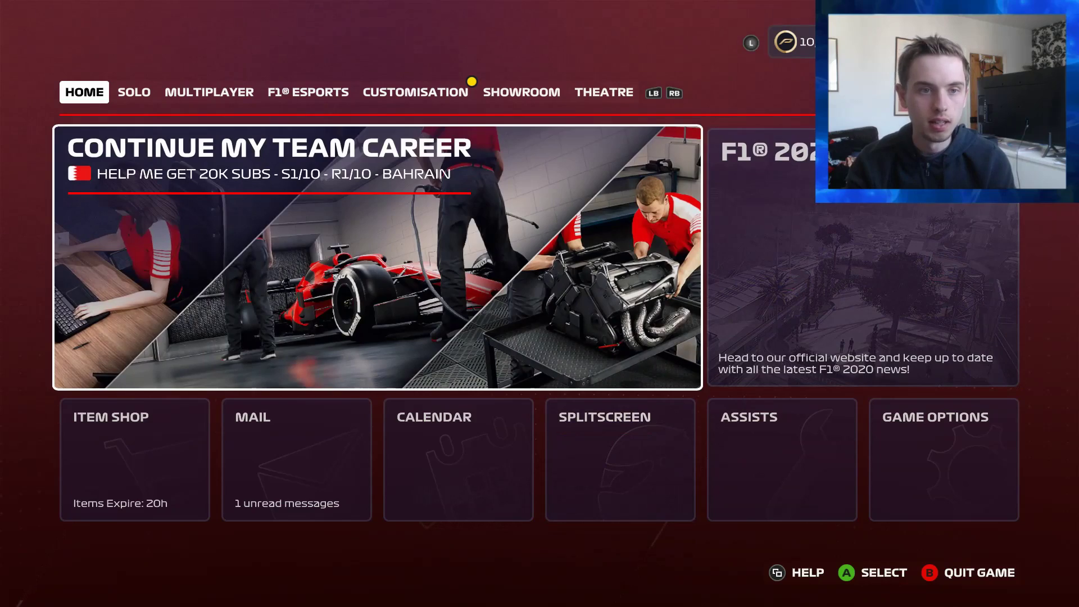
pyautogui.press('pagedown')
pyautogui.press('pagedown')
pyautogui.press('pagedown')
pyautogui.press('pagedown')
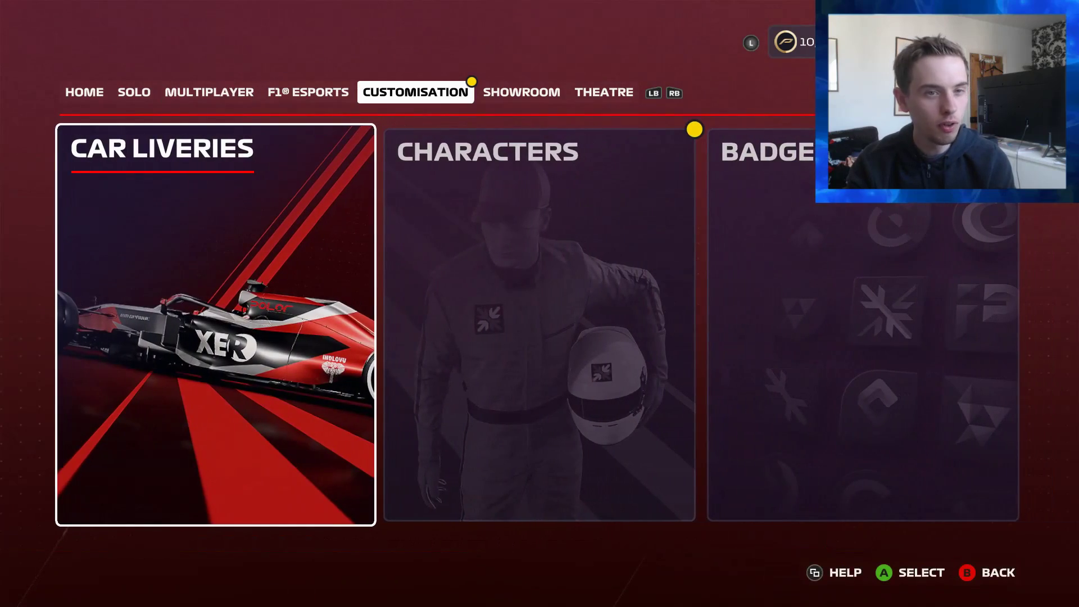
pyautogui.press('Return')
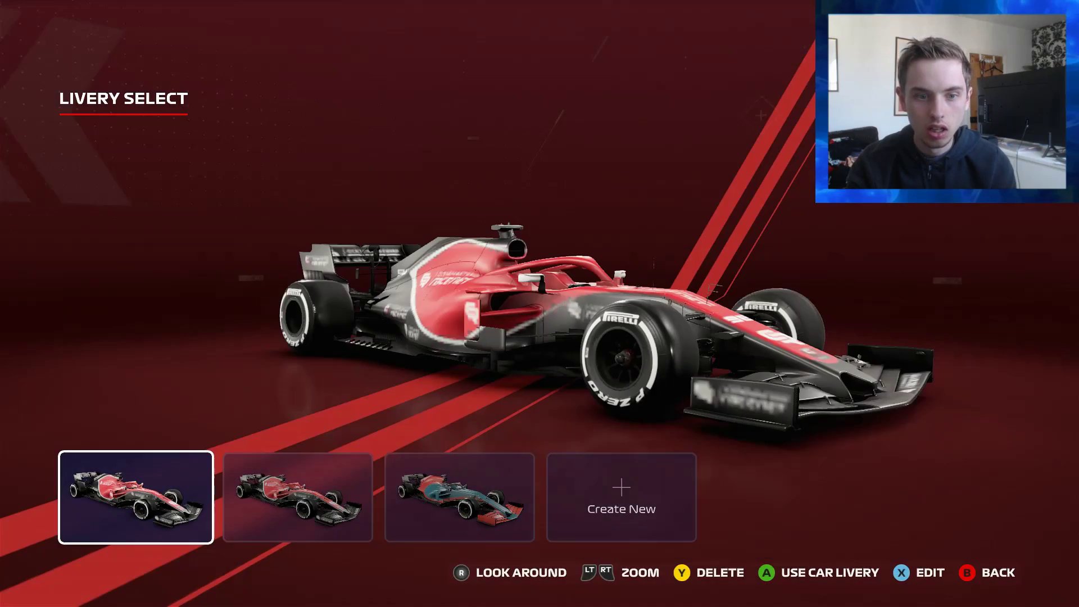
# Compare the first two saved liveries and leave the livery selection
pyautogui.press('Right')
pyautogui.press('Left')
pyautogui.press('Right')
pyautogui.press('Left')
pyautogui.press('Escape')
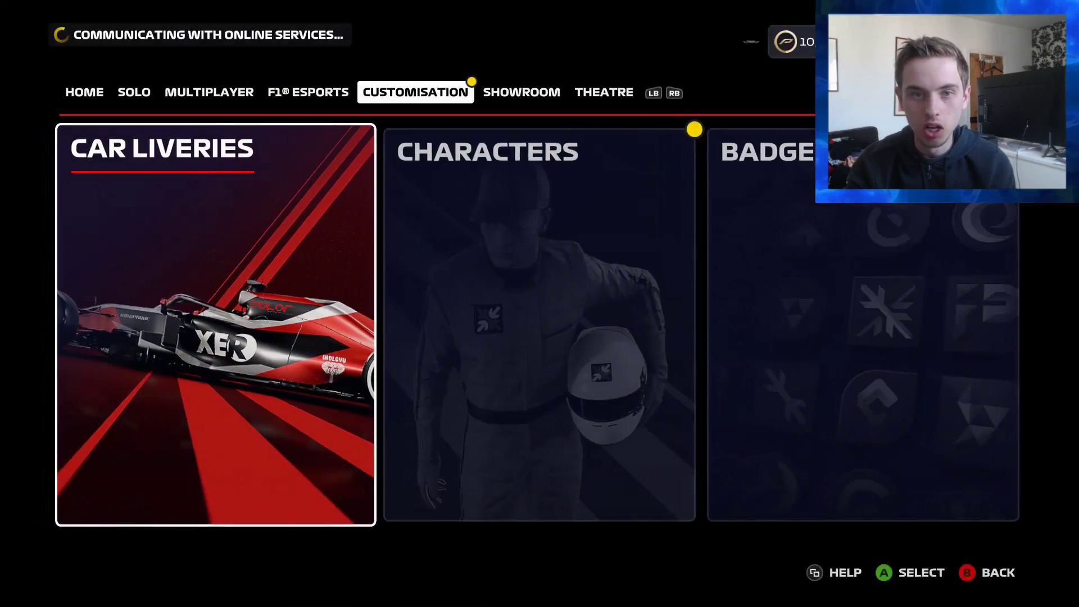
# Return to the Home section and continue the My Team career
pyautogui.press('q')
pyautogui.press('q')
pyautogui.press('q')
pyautogui.press('q')
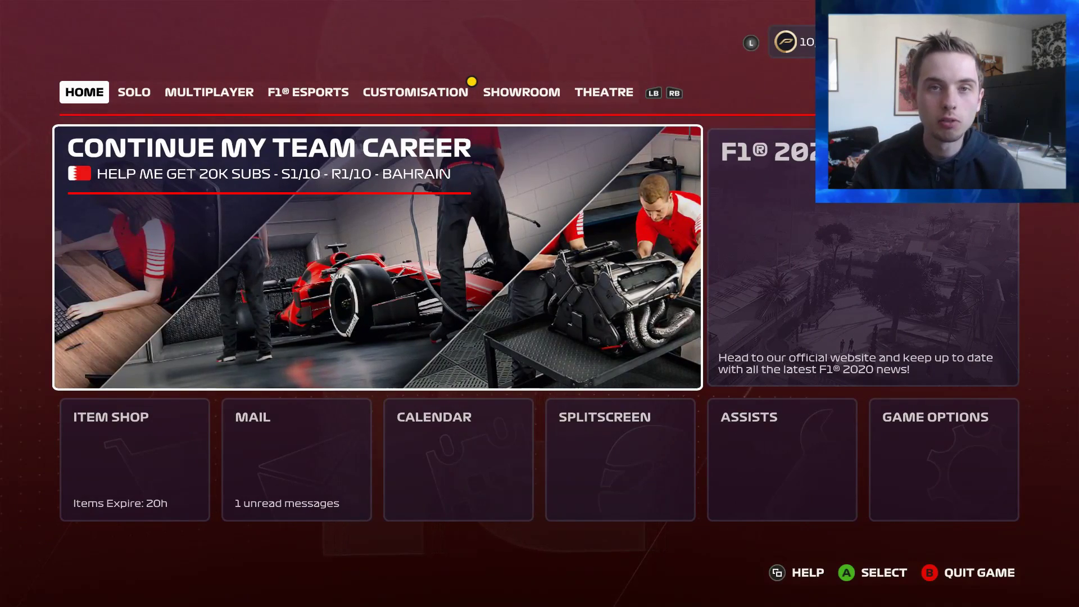
pyautogui.press('Return')
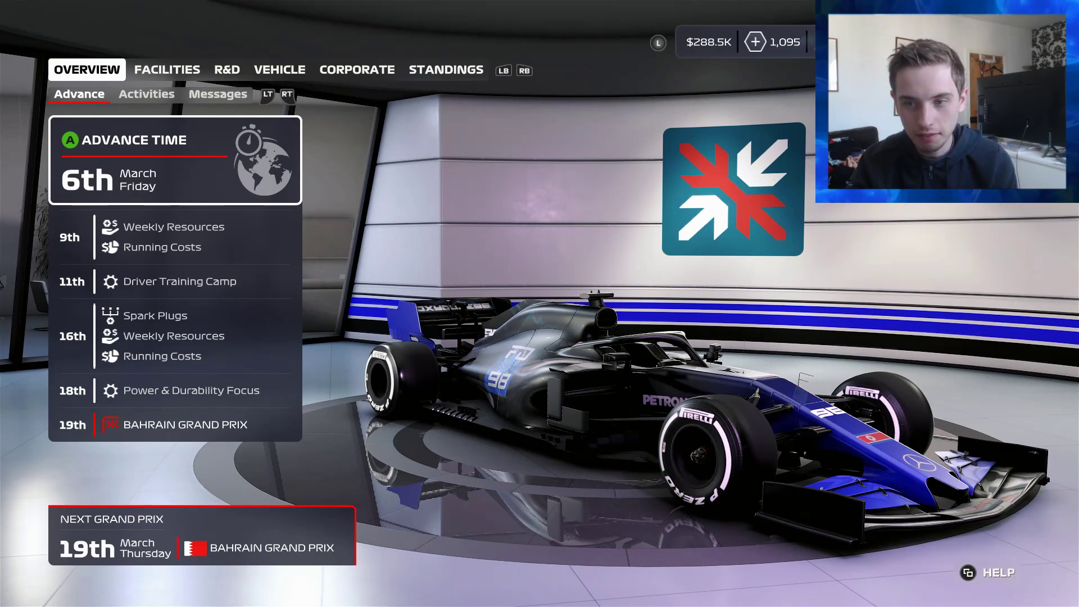
# Advance the My Team calendar to Monday 16th March
pyautogui.press('e')
pyautogui.press('Escape')
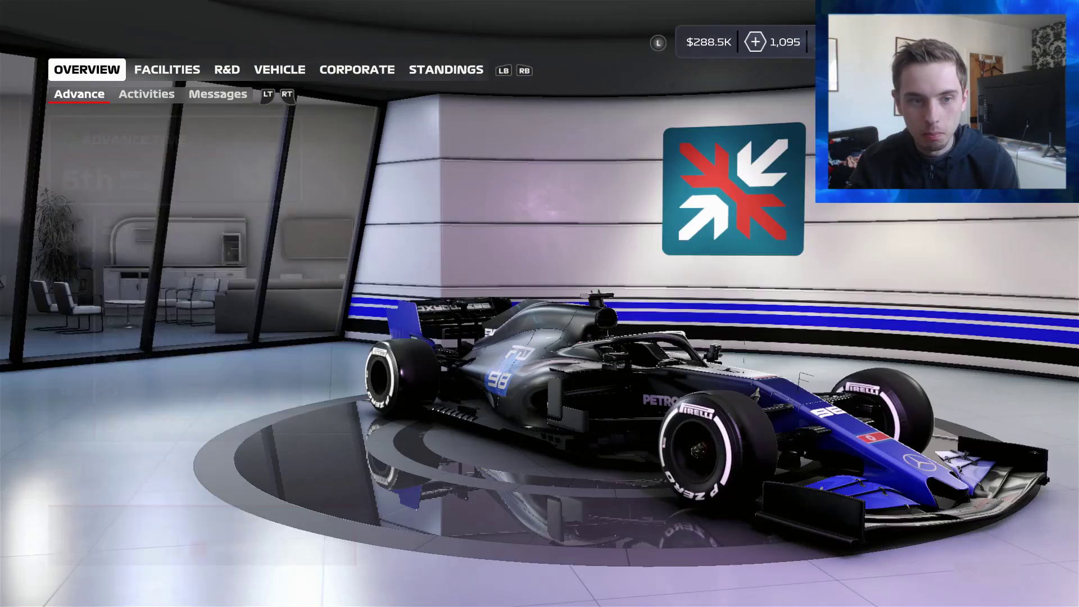
pyautogui.press('Return')
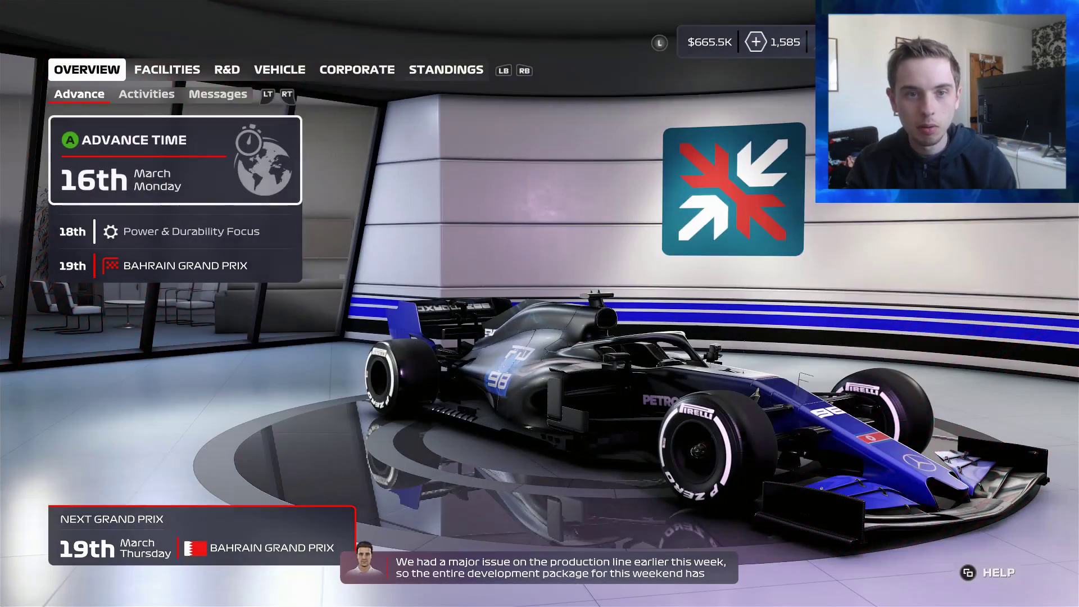
# Enter the R&D tree and redevelop the failed Spark Plugs upgrade in the Powertrain department
pyautogui.press('e')
pyautogui.press('e')
pyautogui.press('Return')
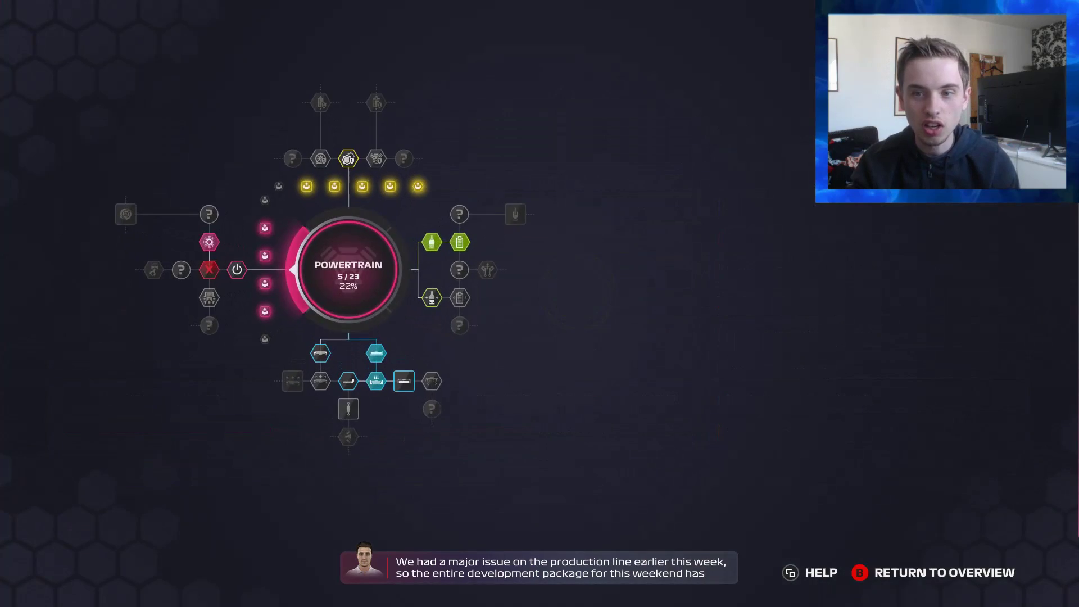
pyautogui.press('Return')
pyautogui.press('Return')
pyautogui.press('Right')
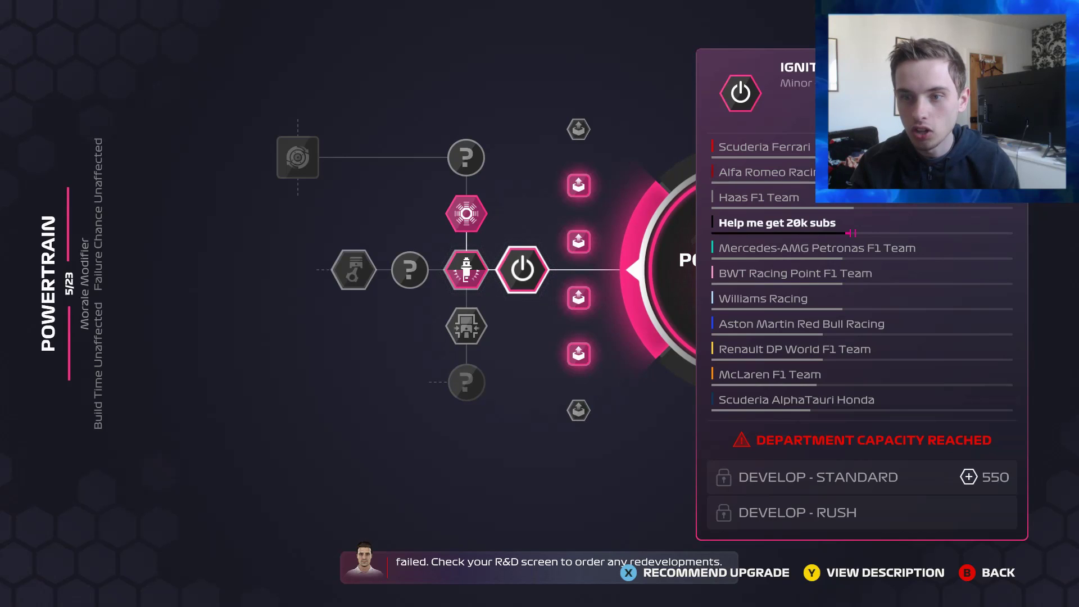
# Develop the Front Wing Main Flap upgrade in Aerodynamics at the standard rate
pyautogui.press('Escape')
pyautogui.press('Return')
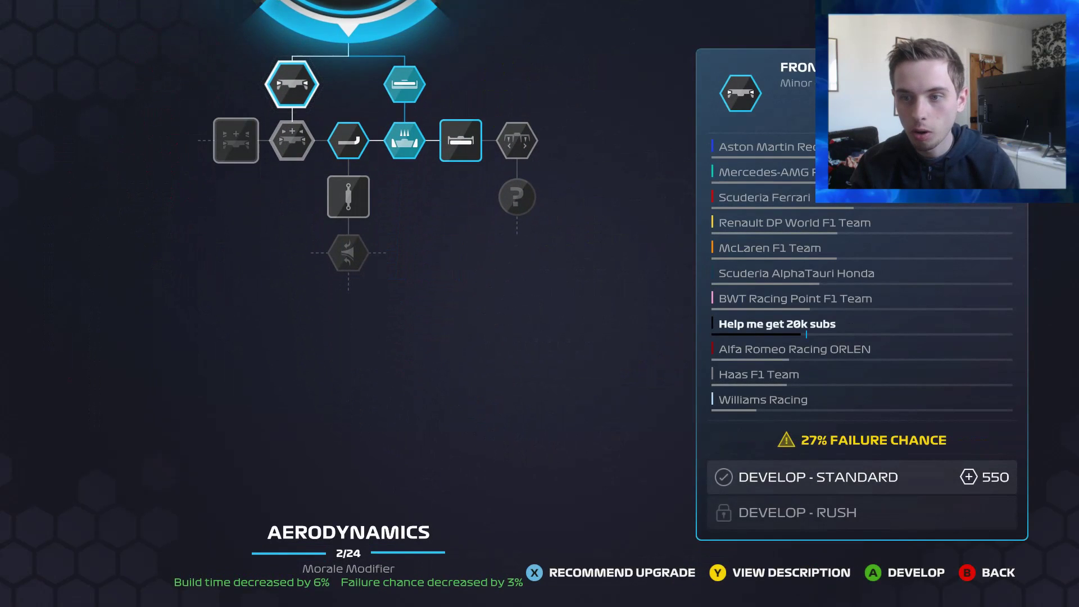
pyautogui.press('Return')
pyautogui.press('Return')
pyautogui.press('Escape')
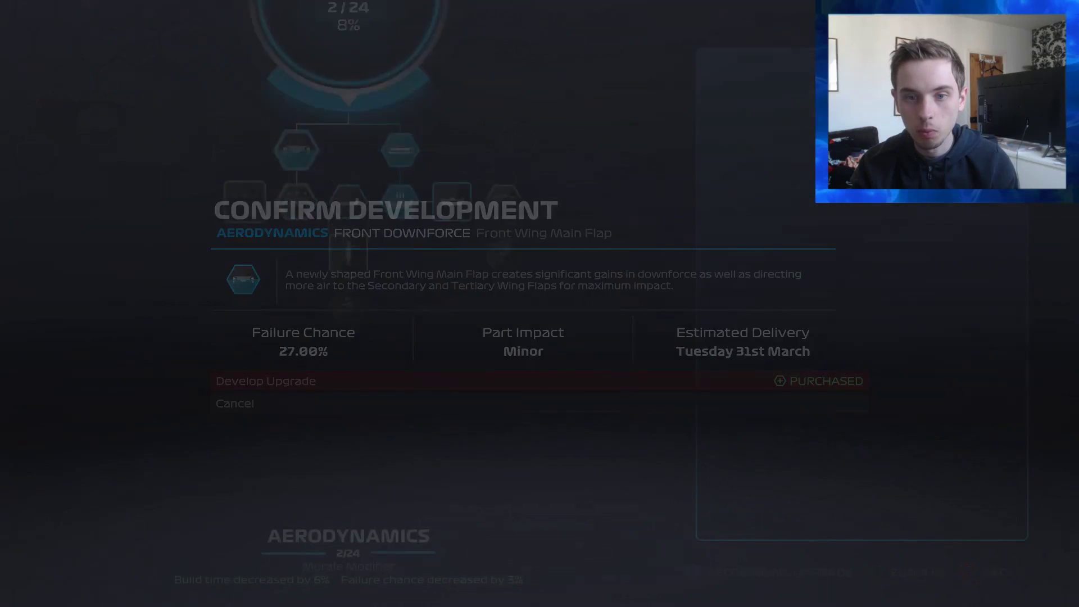
# Order a Chassis department upgrade and leave the R&D tree
pyautogui.press('Return')
pyautogui.press('Return')
pyautogui.press('Return')
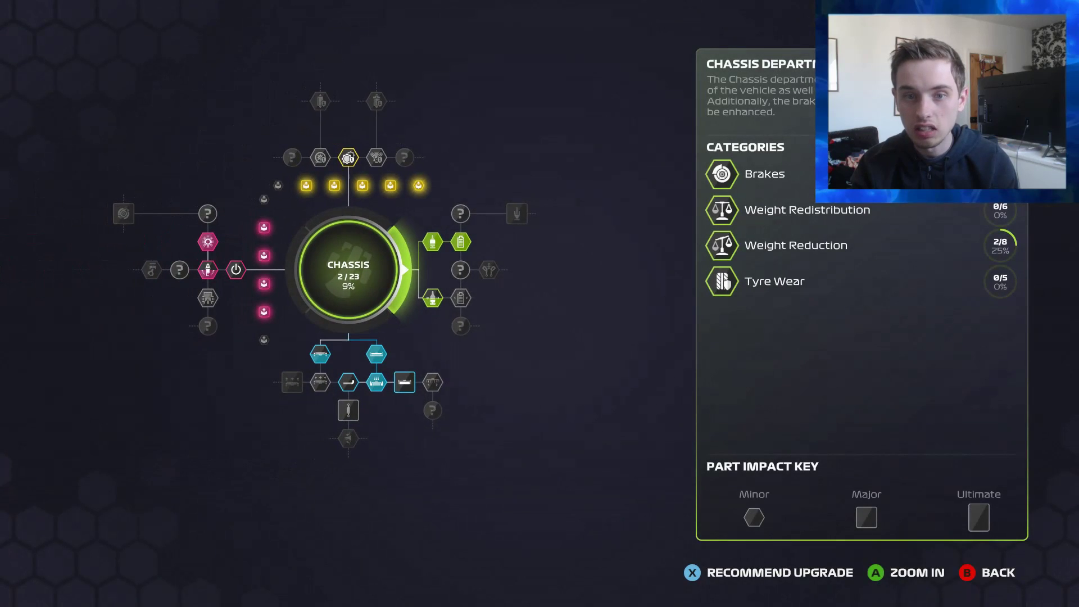
pyautogui.press('Escape')
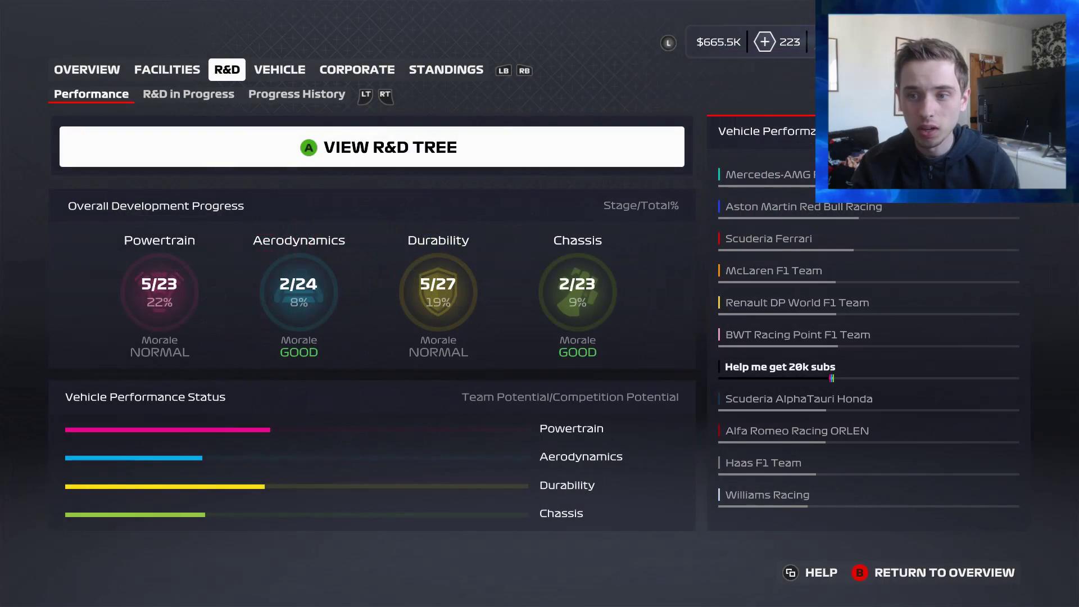
# Advance time to 19th March and go to the Bahrain Grand Prix race weekend
pyautogui.press('Escape')
pyautogui.press('Return')
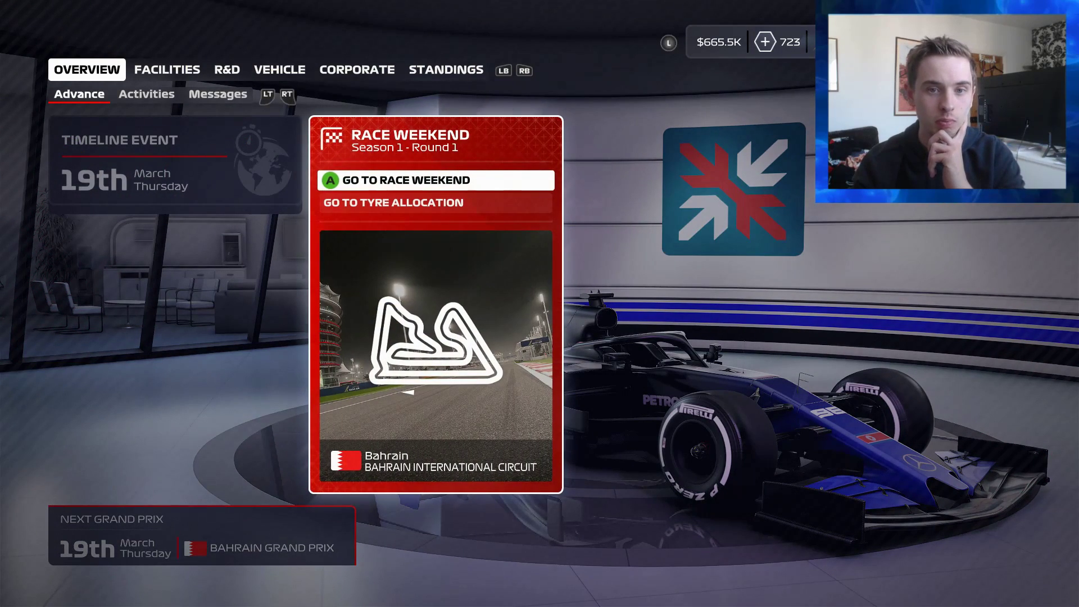
pyautogui.press('Return')
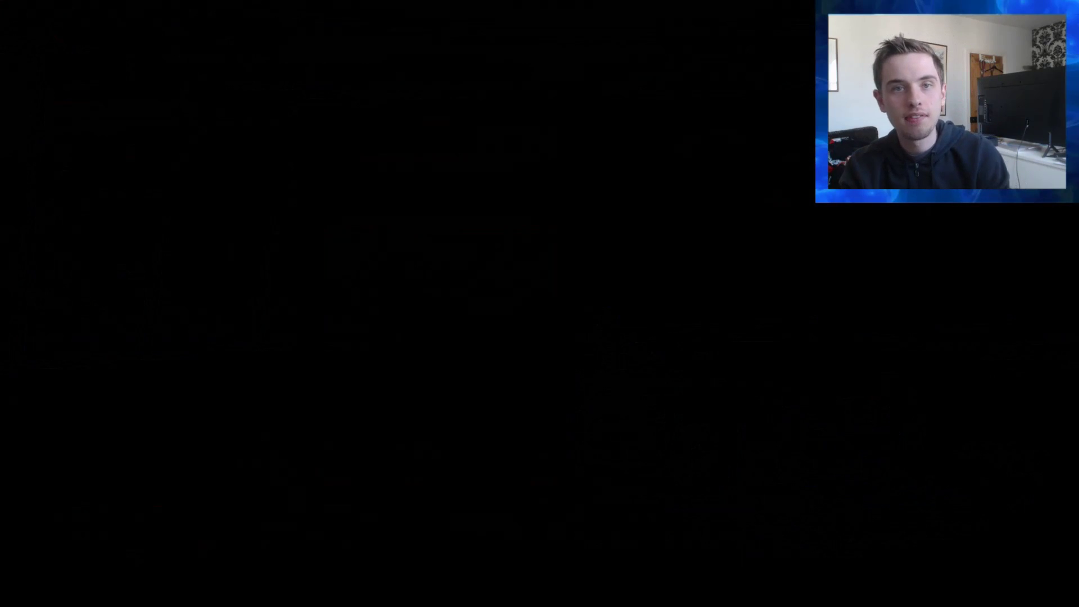